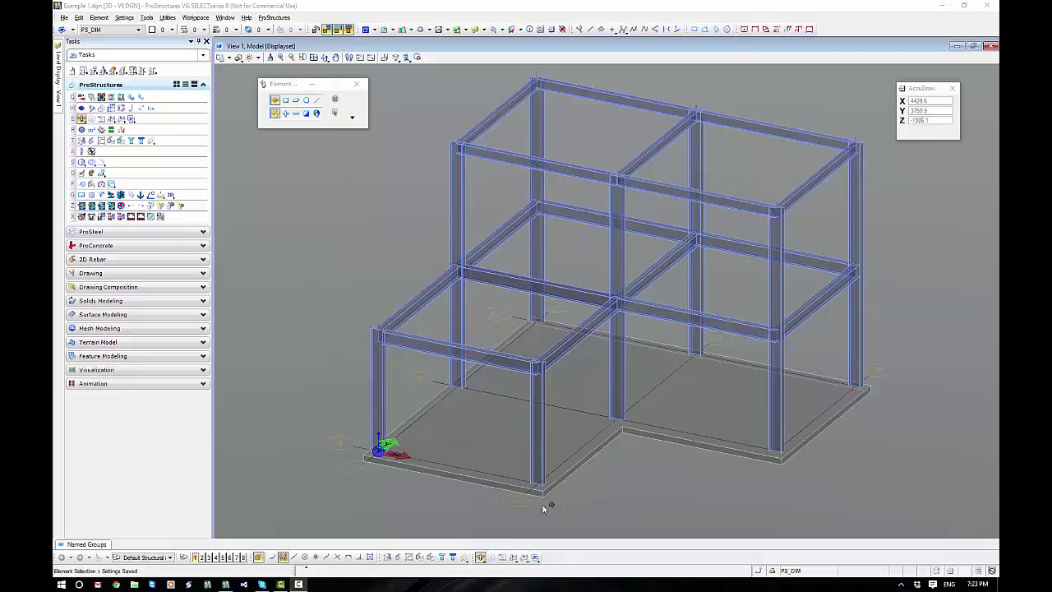
- Zoom and pan to frame the whole two-storey steel frame, then expand the ProSteel task group
scroll(539, 509, up, 5)
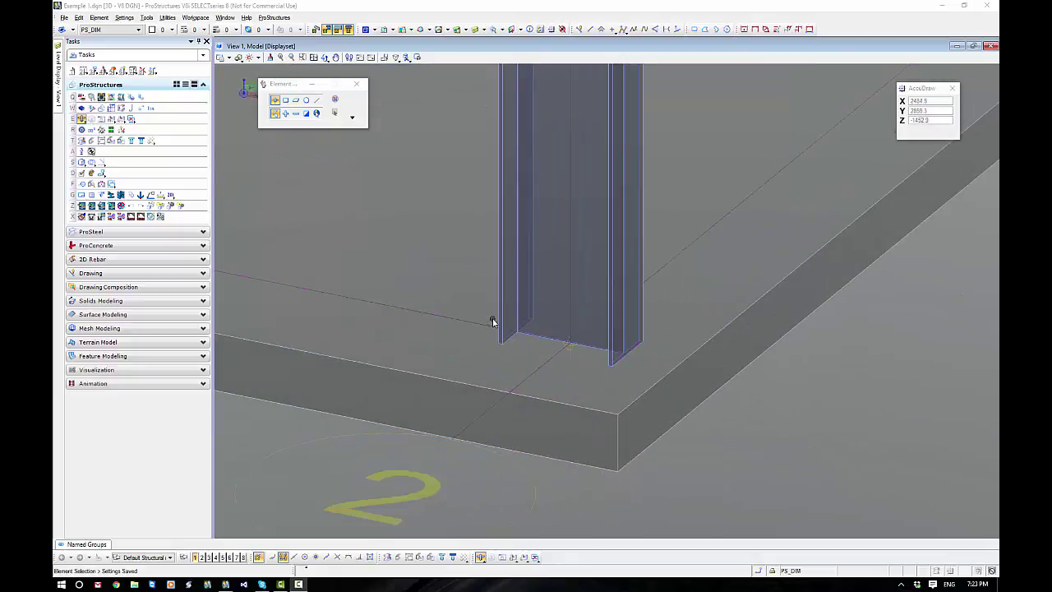
scroll(493, 322, down, 4)
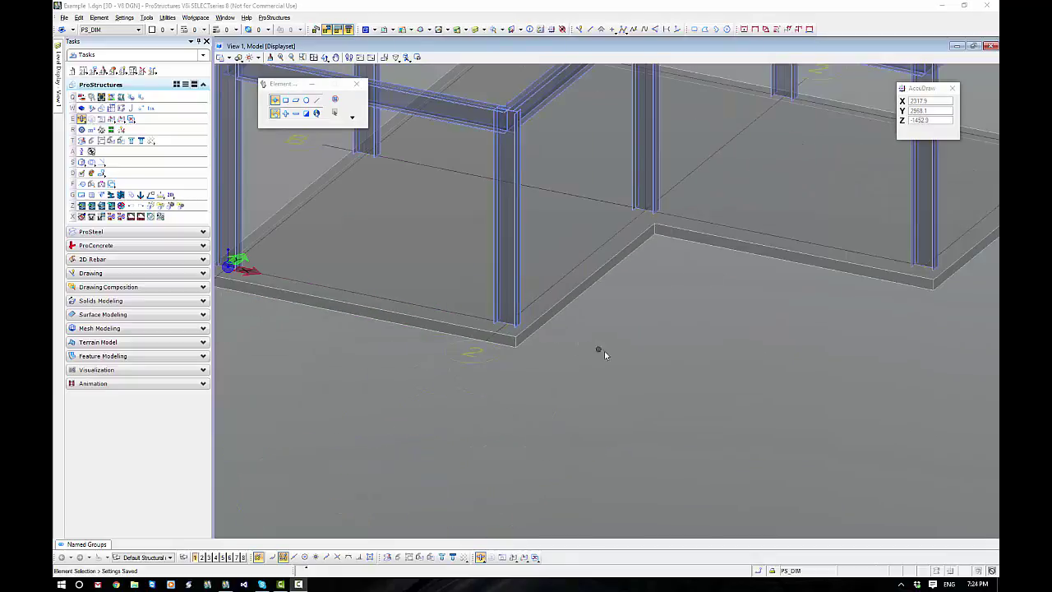
scroll(623, 427, down, 4)
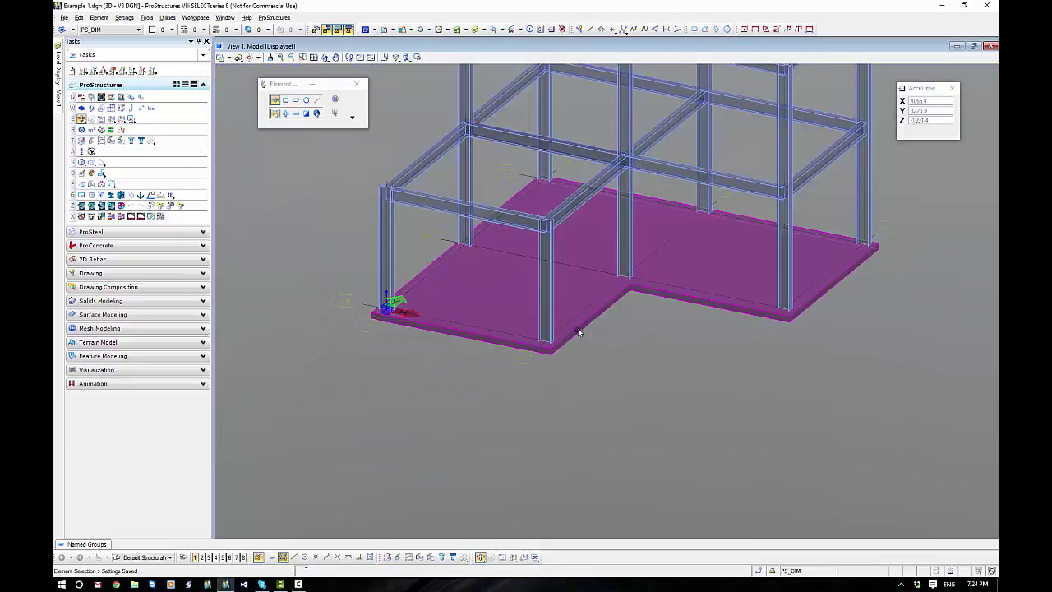
middle_drag(578, 328, 590, 382)
right_click(590, 382)
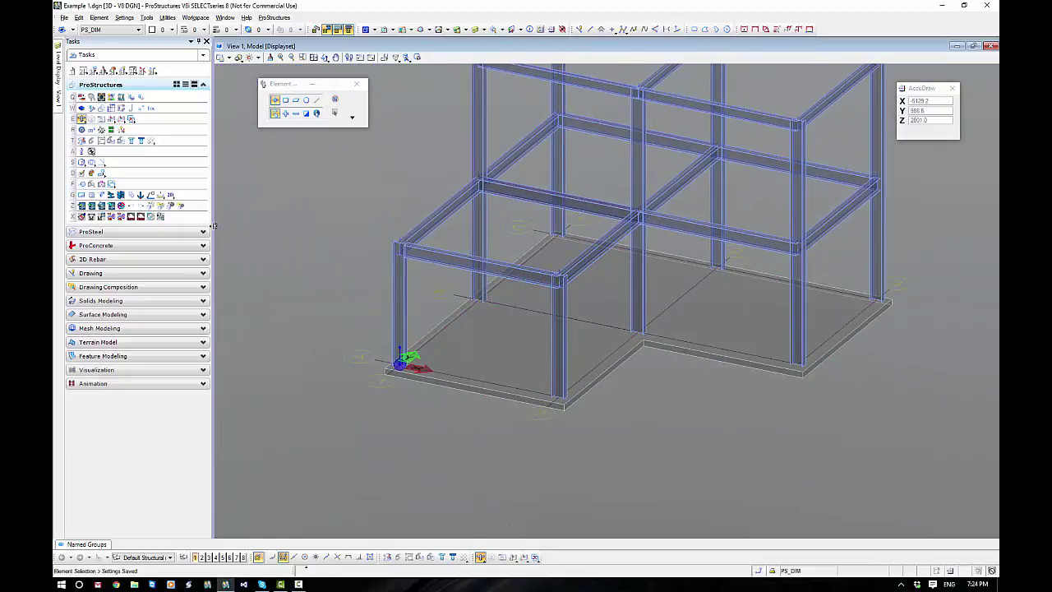
click(144, 234)
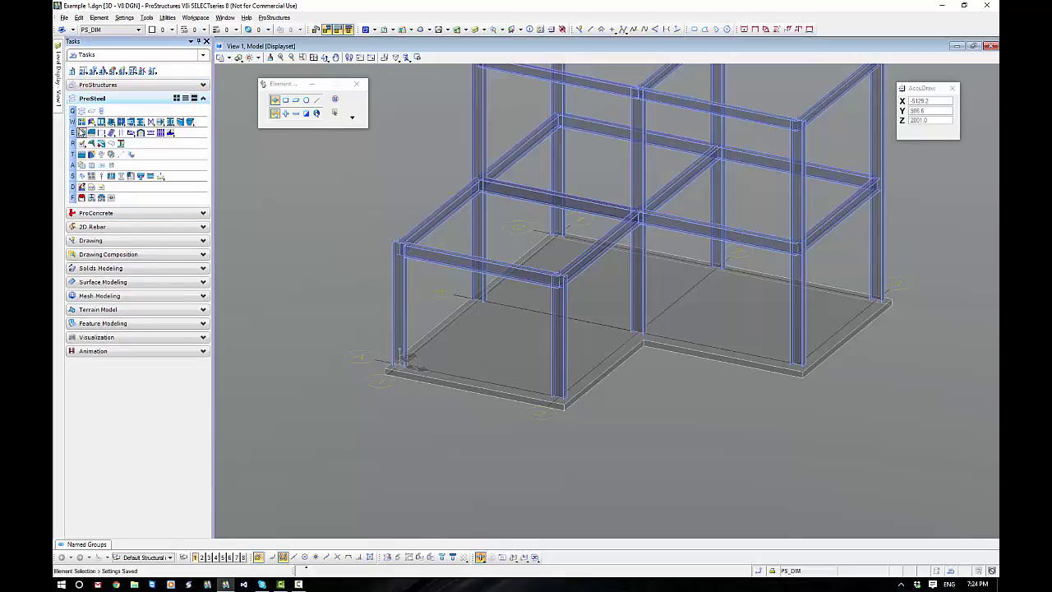
click(83, 124)
drag(167, 27, 473, 181)
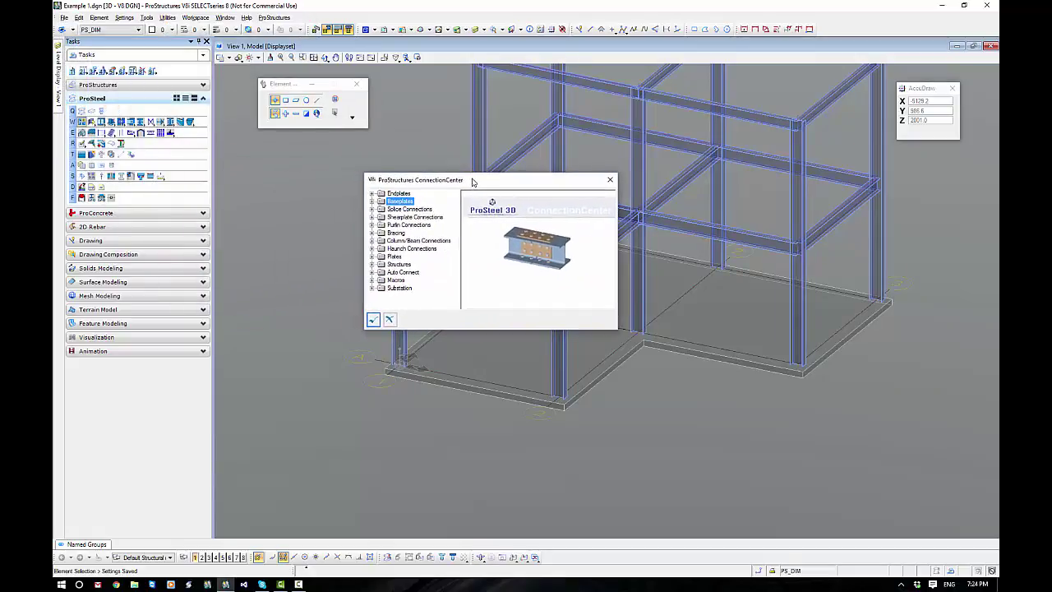
click(402, 194)
click(372, 202)
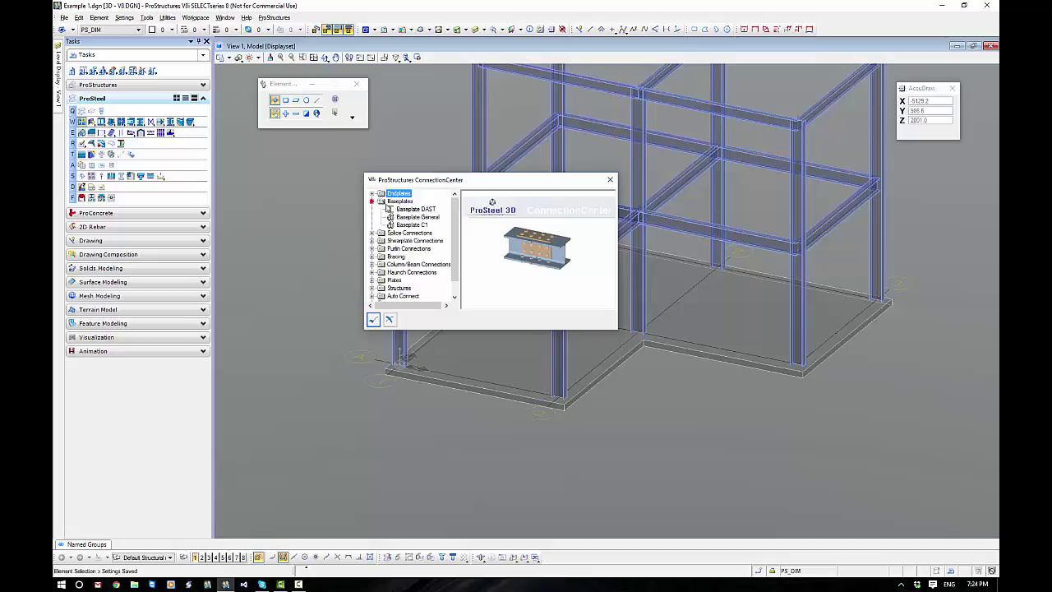
click(419, 209)
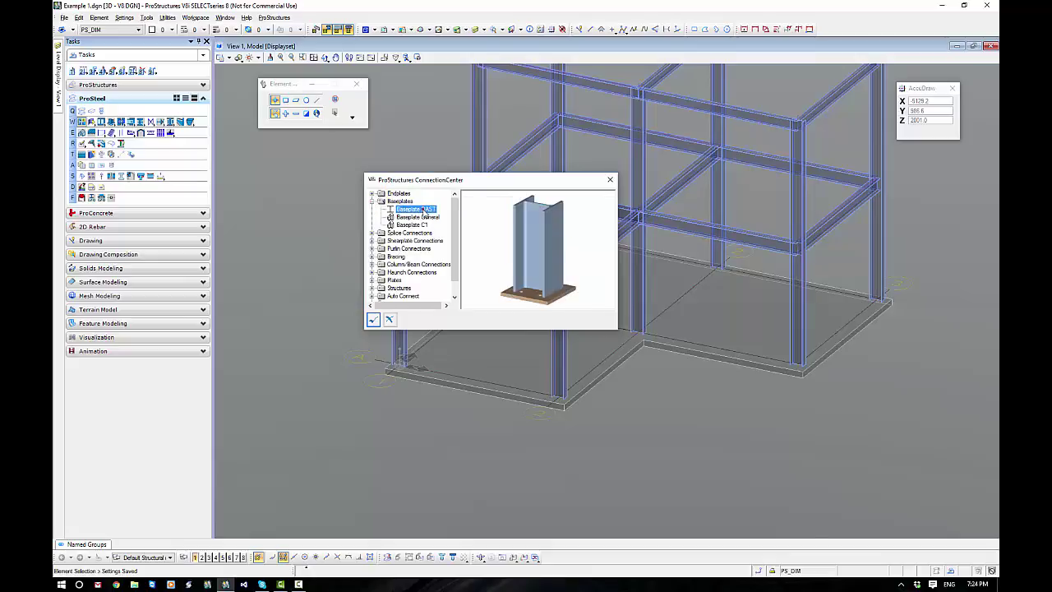
click(423, 217)
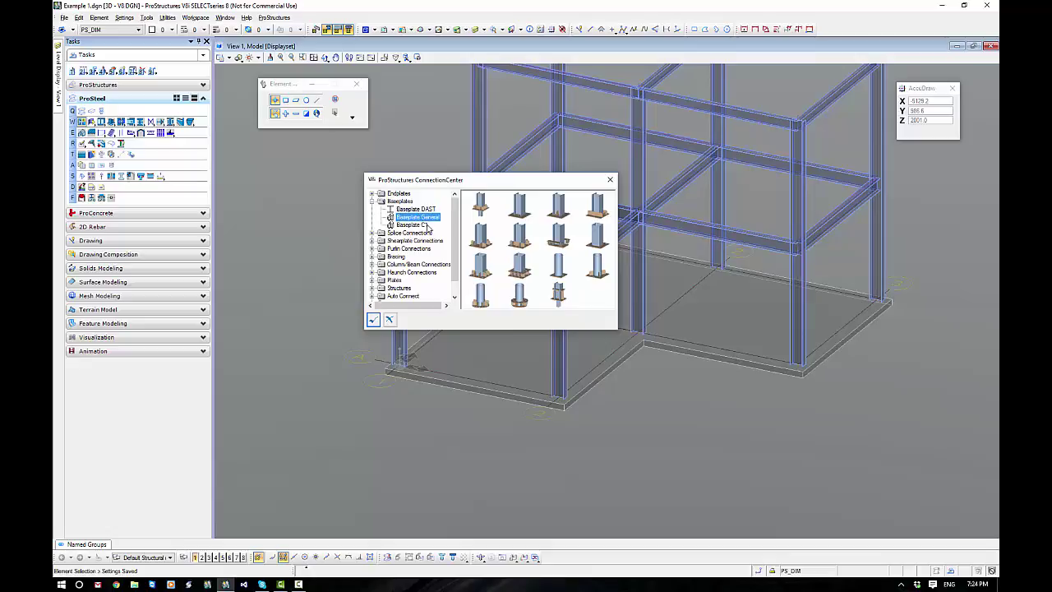
click(422, 225)
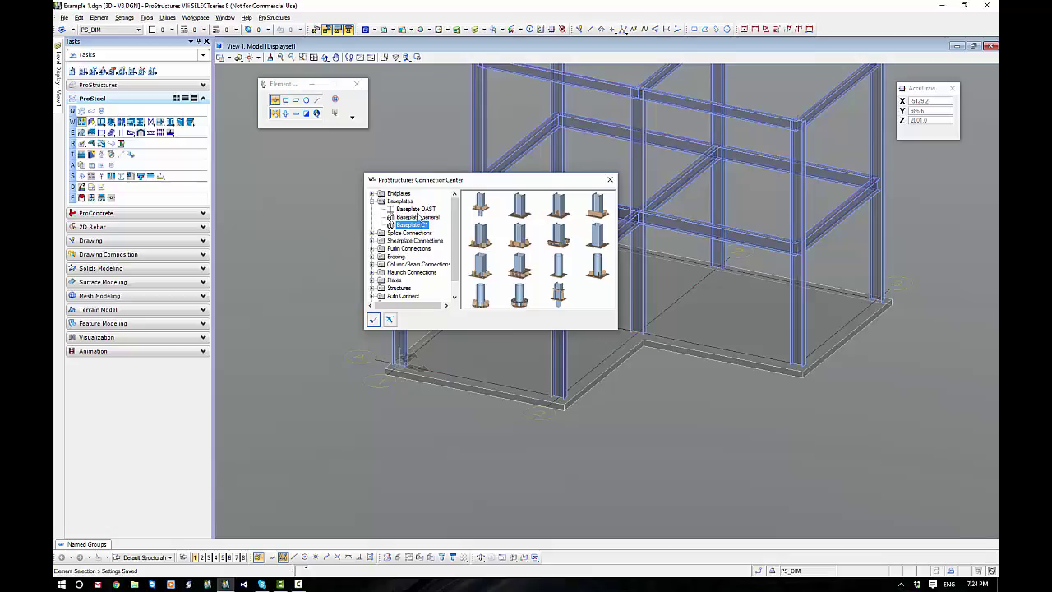
click(420, 209)
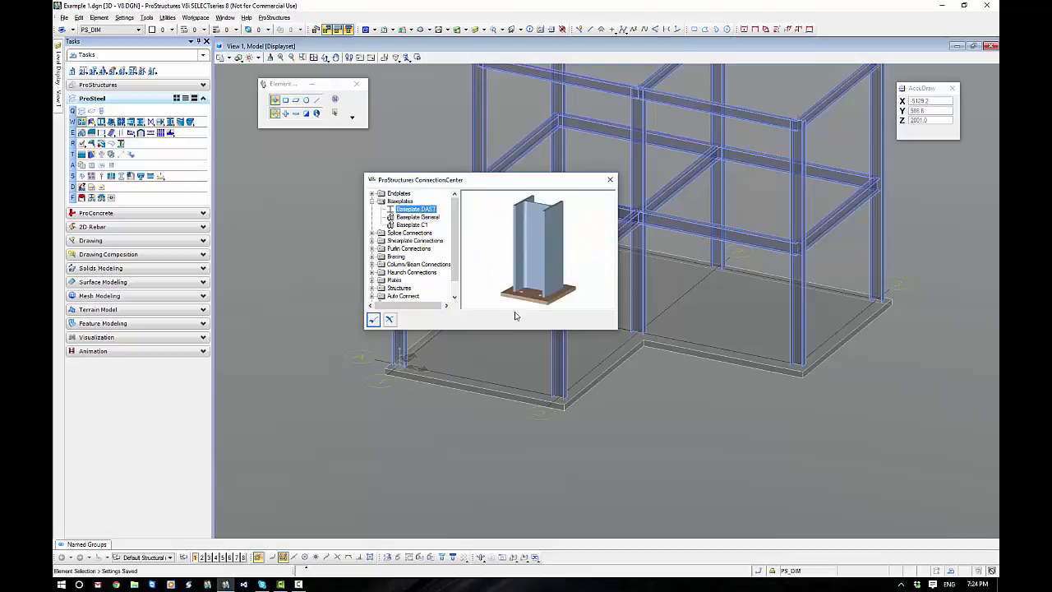
click(372, 201)
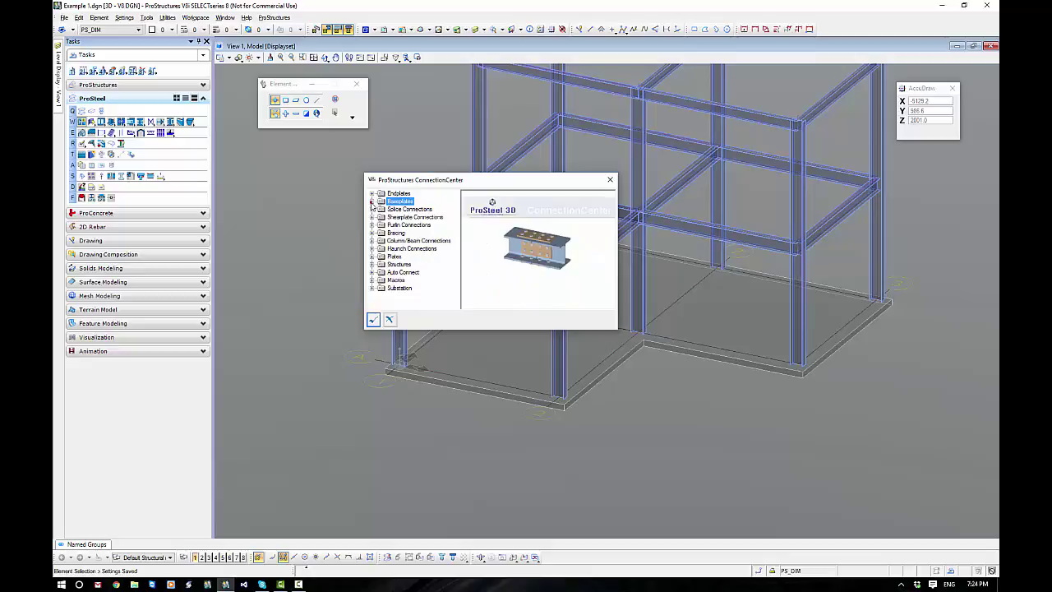
click(372, 193)
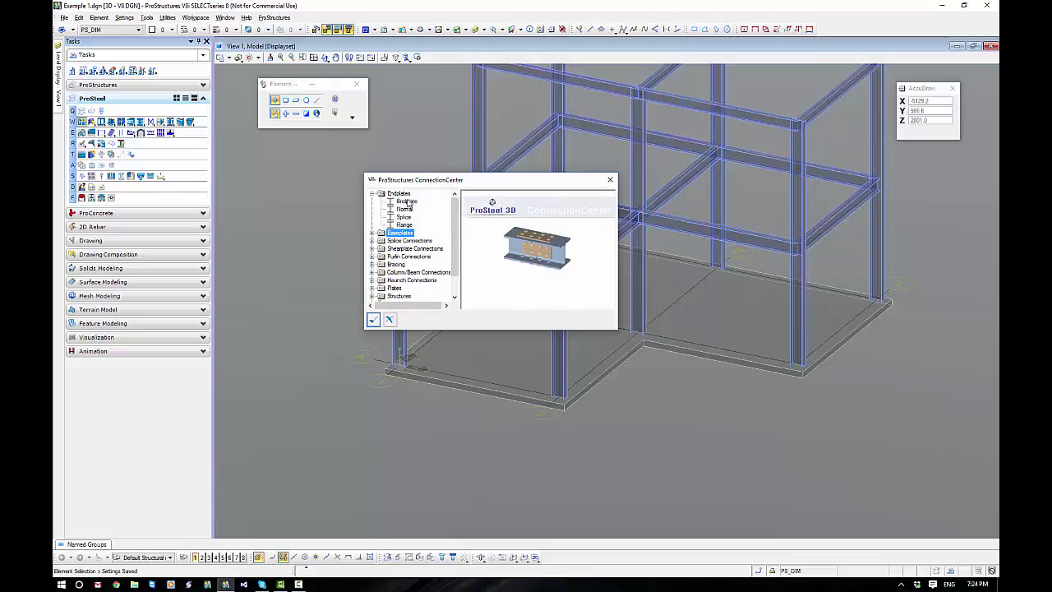
click(407, 201)
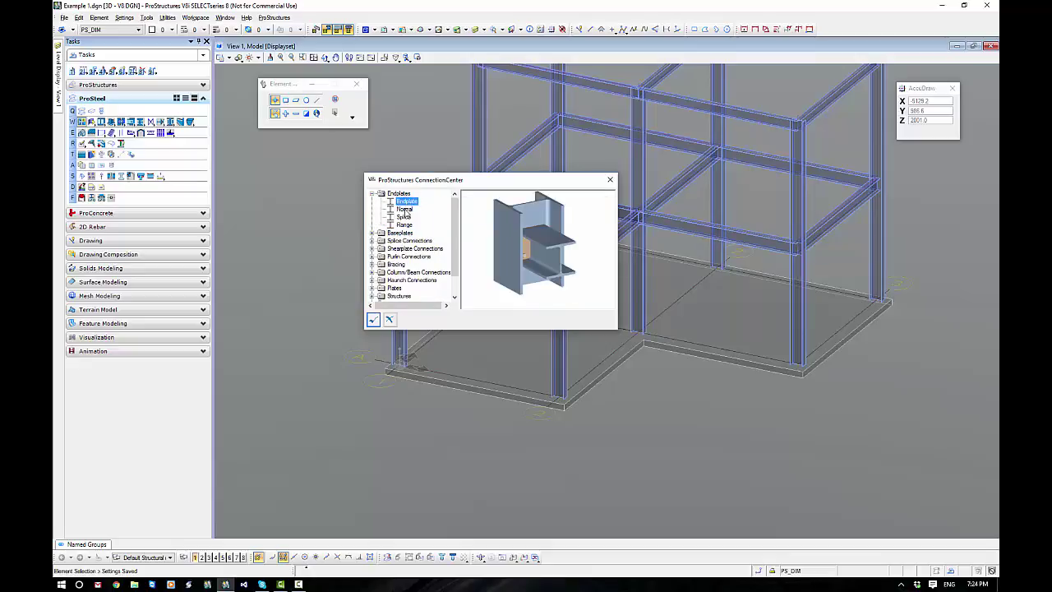
click(405, 209)
click(404, 217)
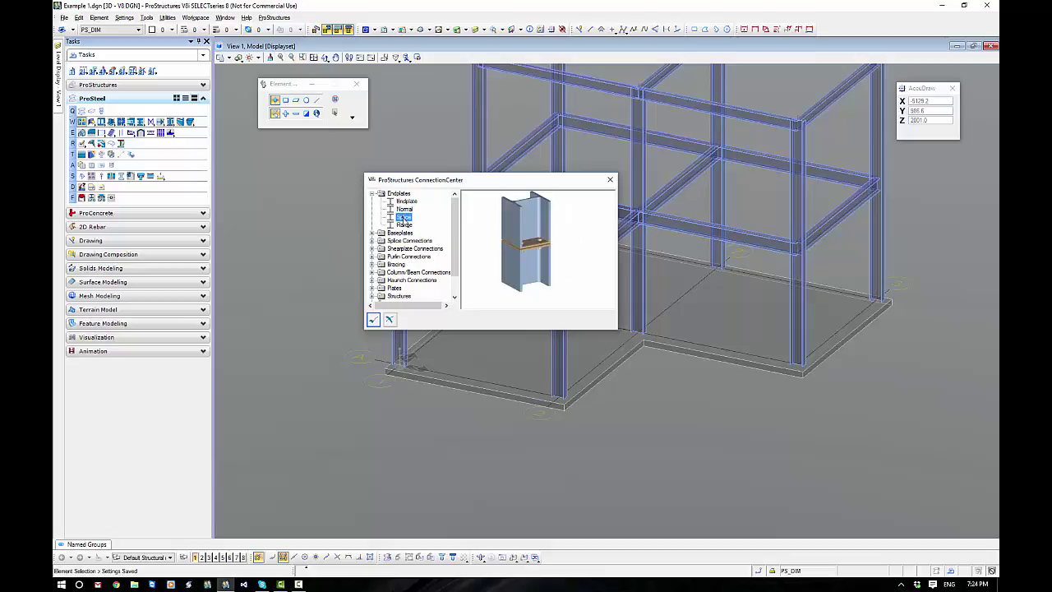
click(404, 224)
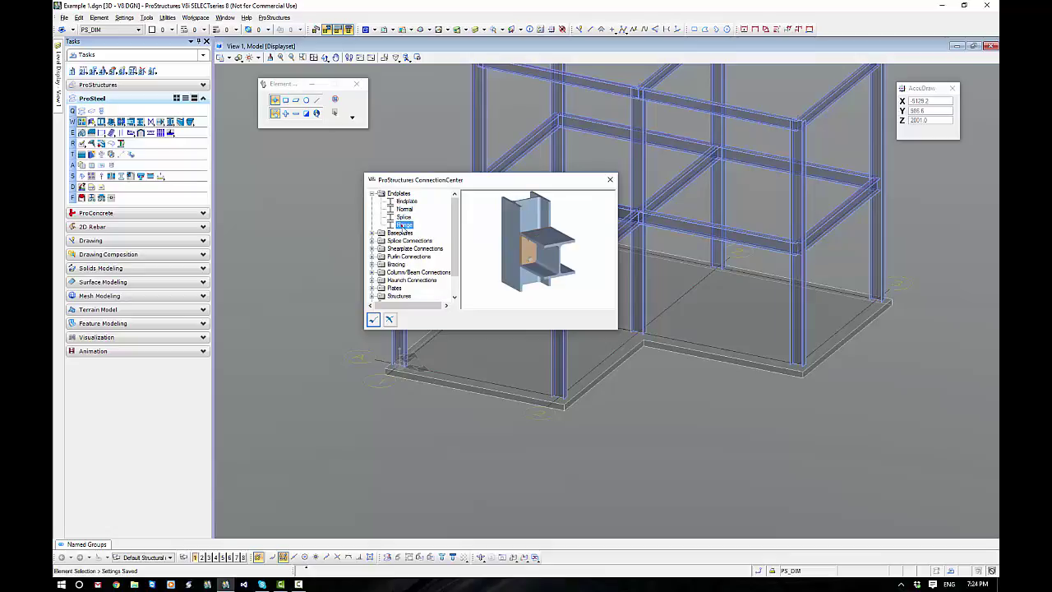
click(371, 194)
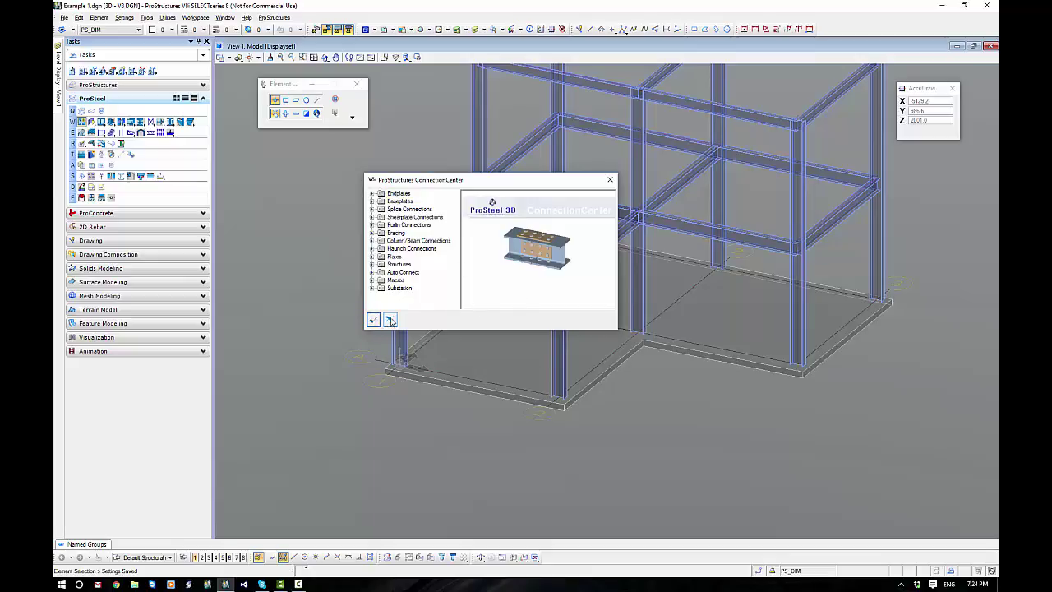
click(373, 319)
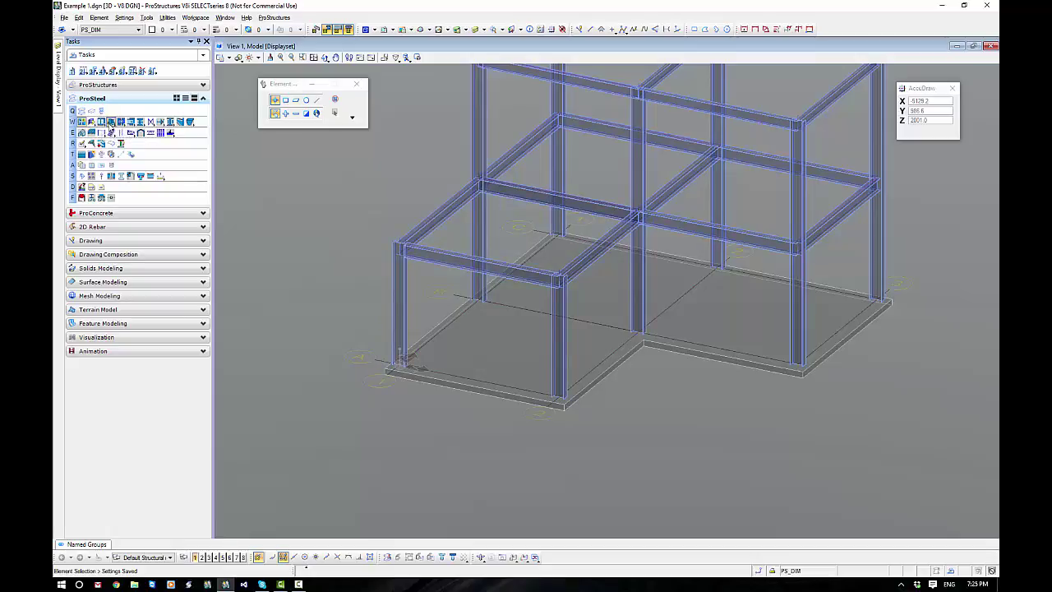
- Browse the baseplate and splice connection flyouts, then start the DAST BasePlate command
click(112, 123)
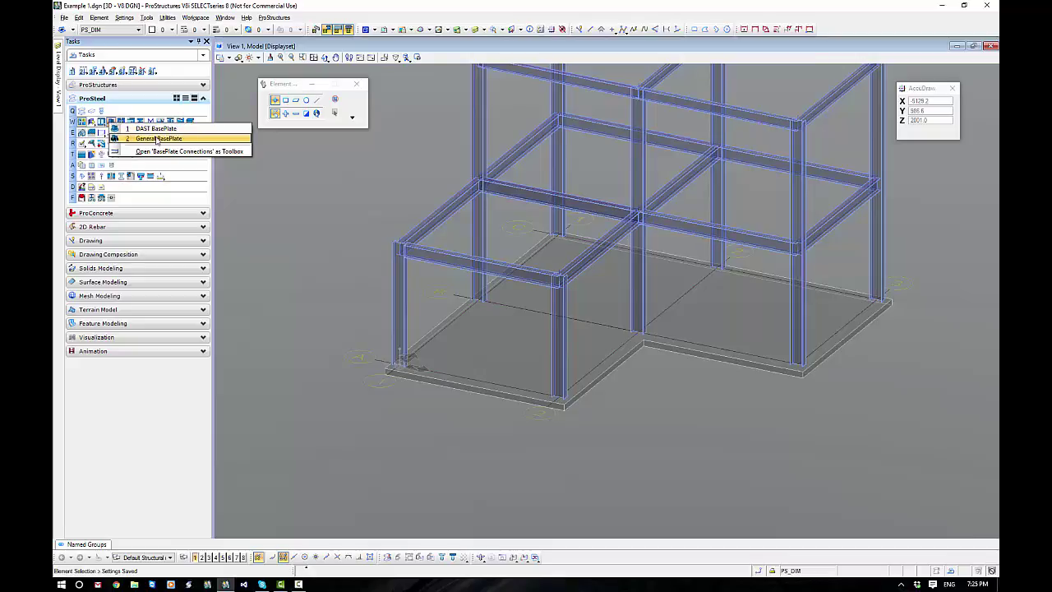
click(156, 139)
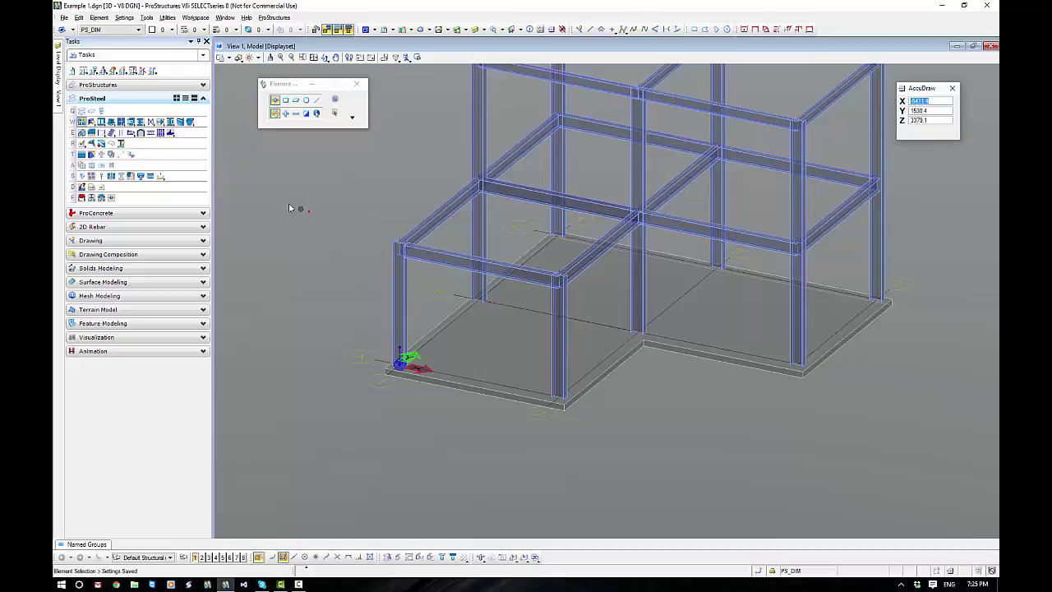
click(112, 124)
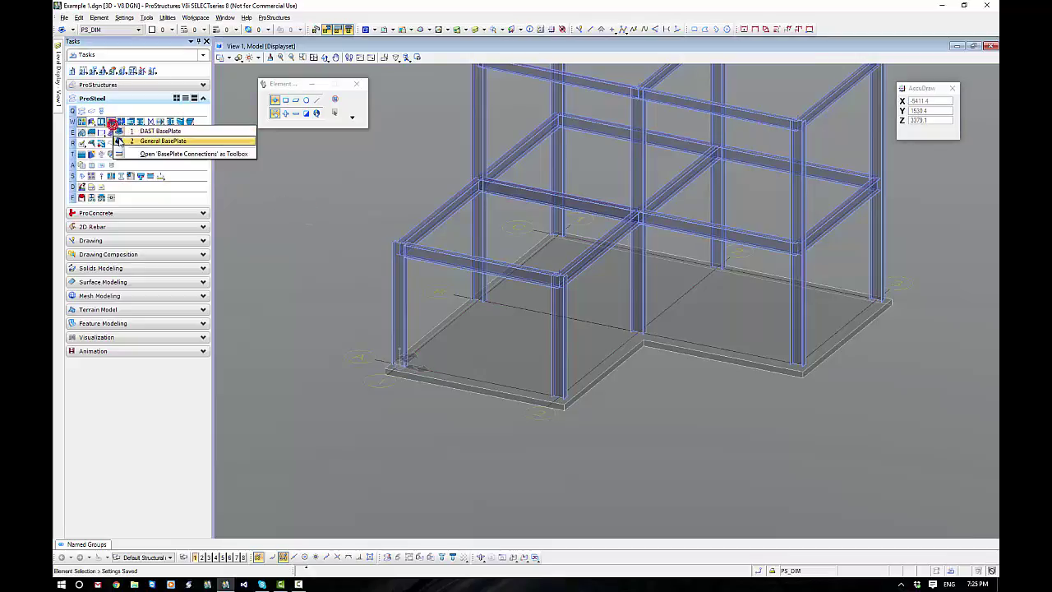
click(264, 212)
click(122, 124)
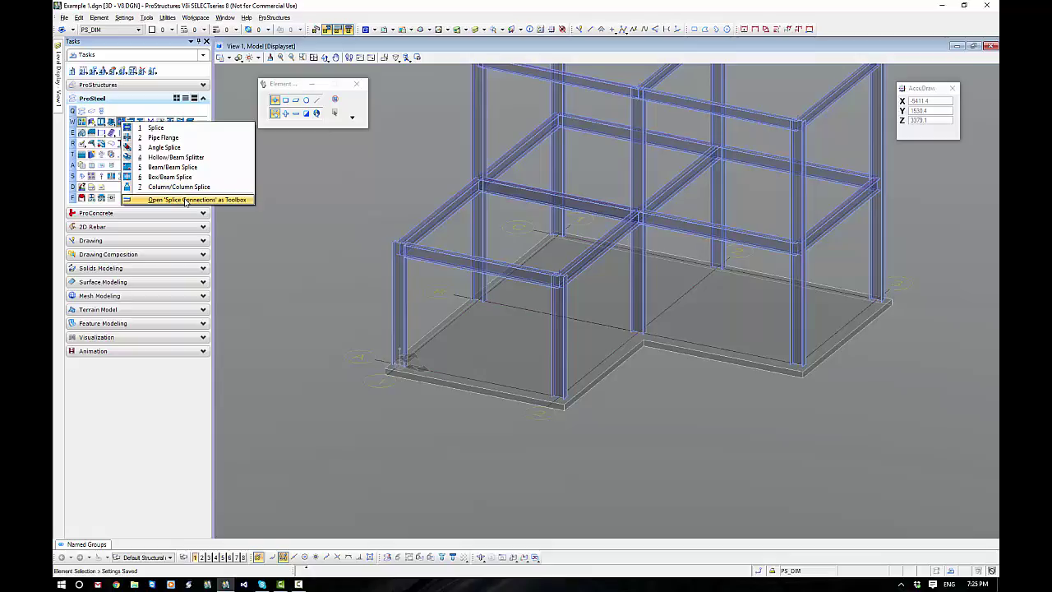
click(297, 277)
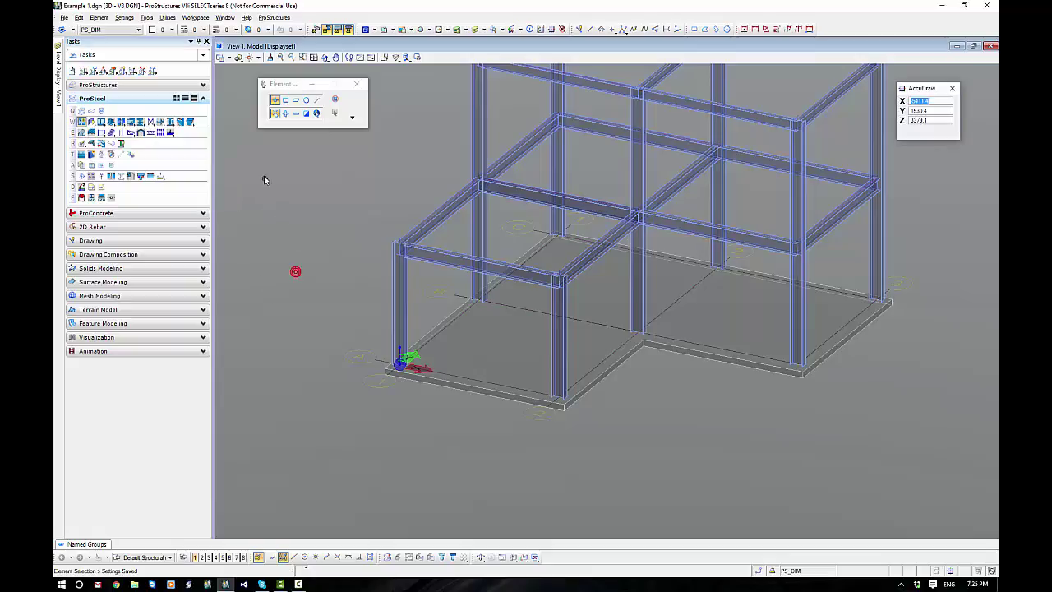
click(111, 122)
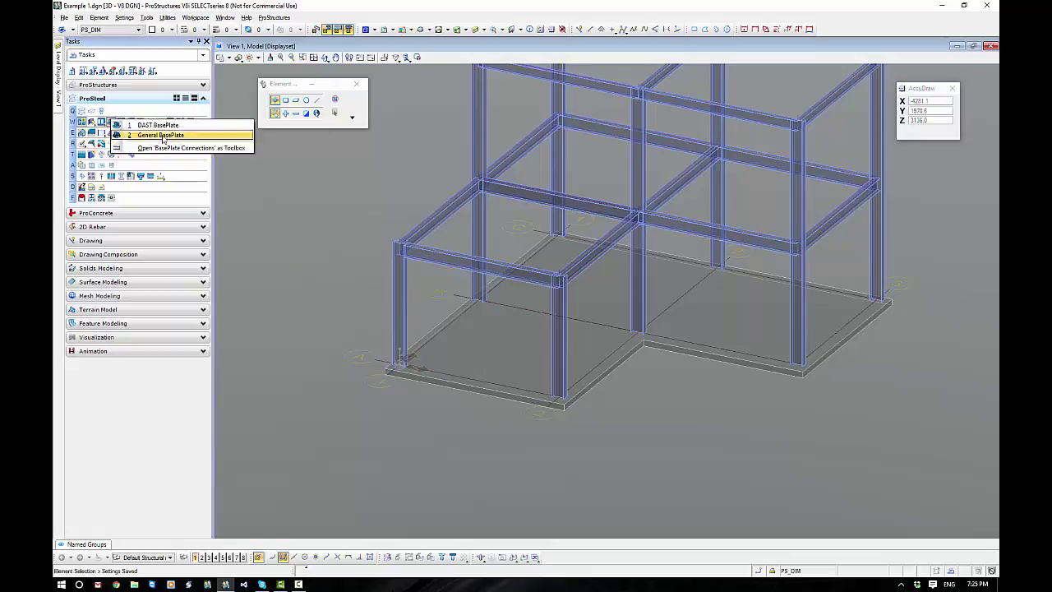
click(165, 123)
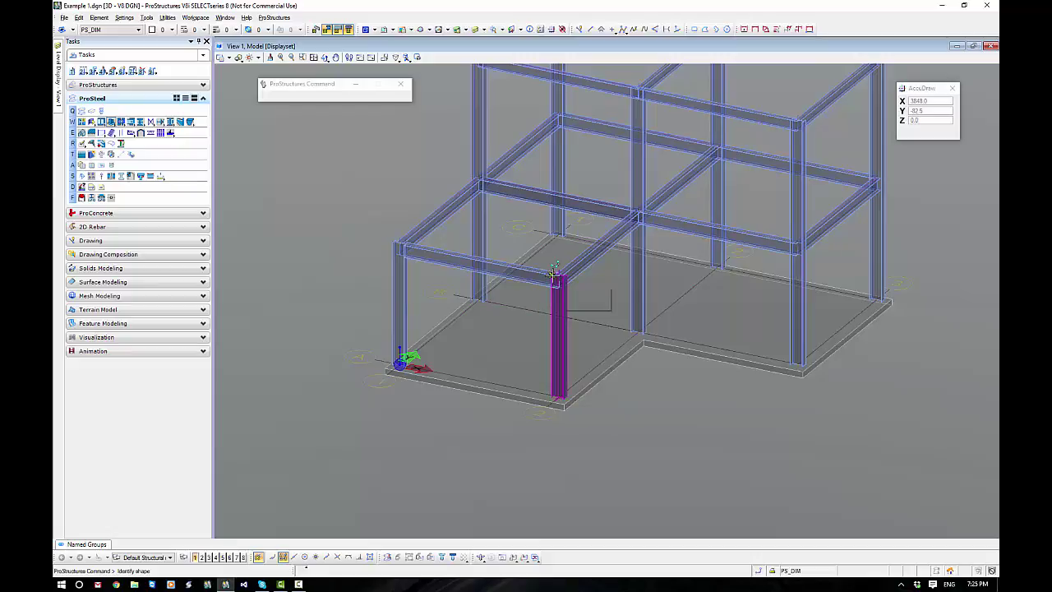
- Pick the 310UB40 column, inspect its 200 × 310 × 20 baseplate preview, and show the dimension illustration
click(568, 355)
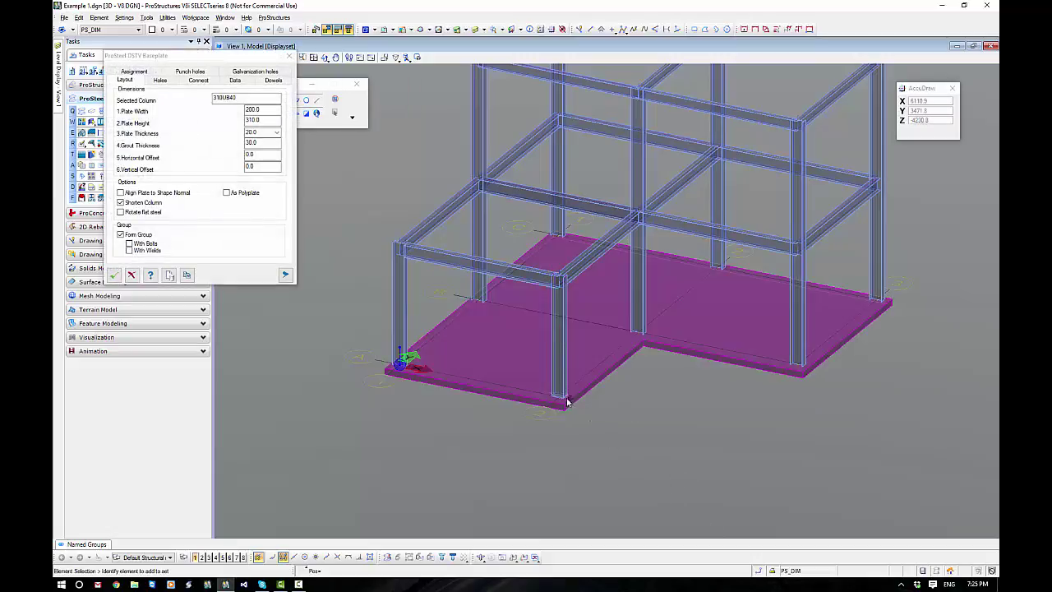
scroll(562, 400, up, 4)
scroll(548, 398, up, 2)
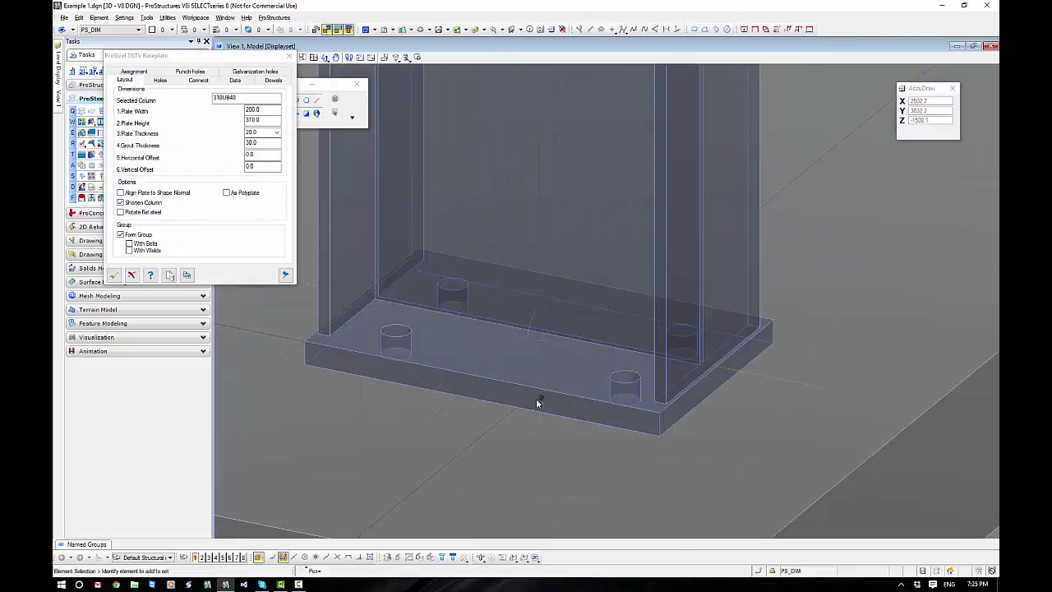
middle_drag(522, 404, 609, 432)
shift+middle_drag(803, 420, 771, 440)
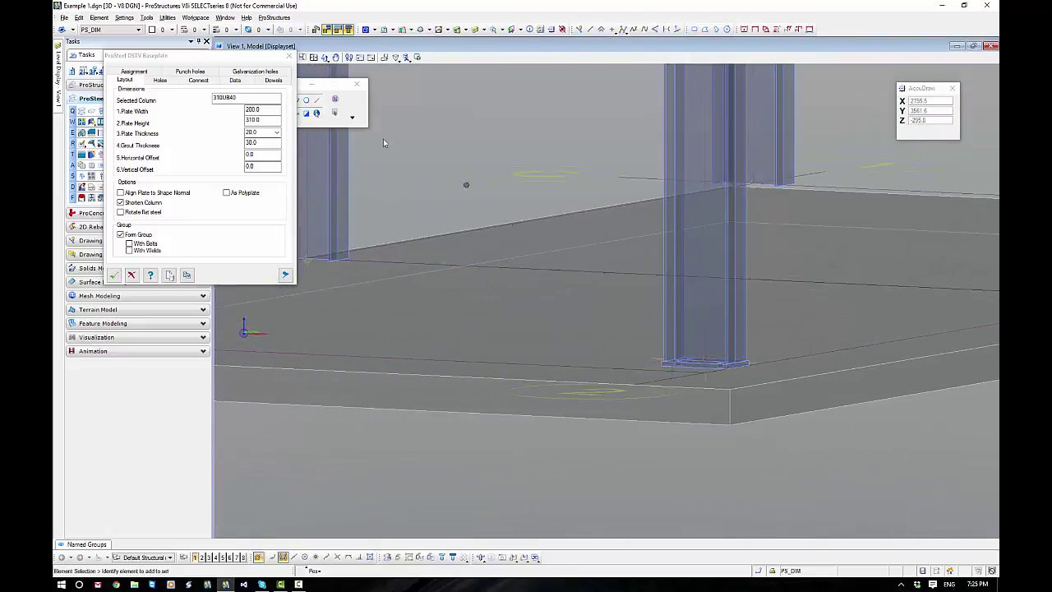
click(285, 276)
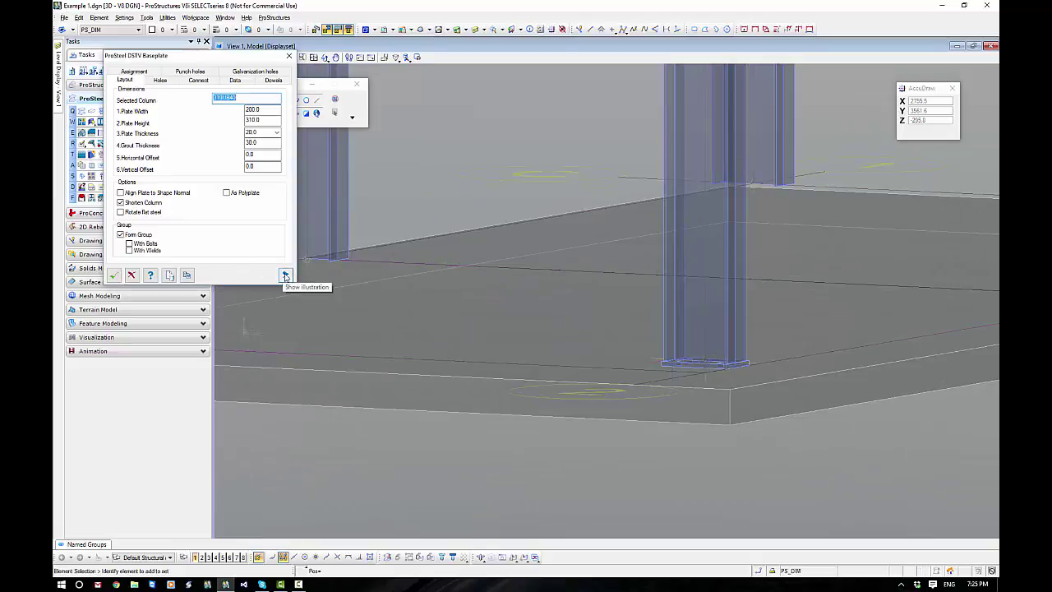
click(285, 276)
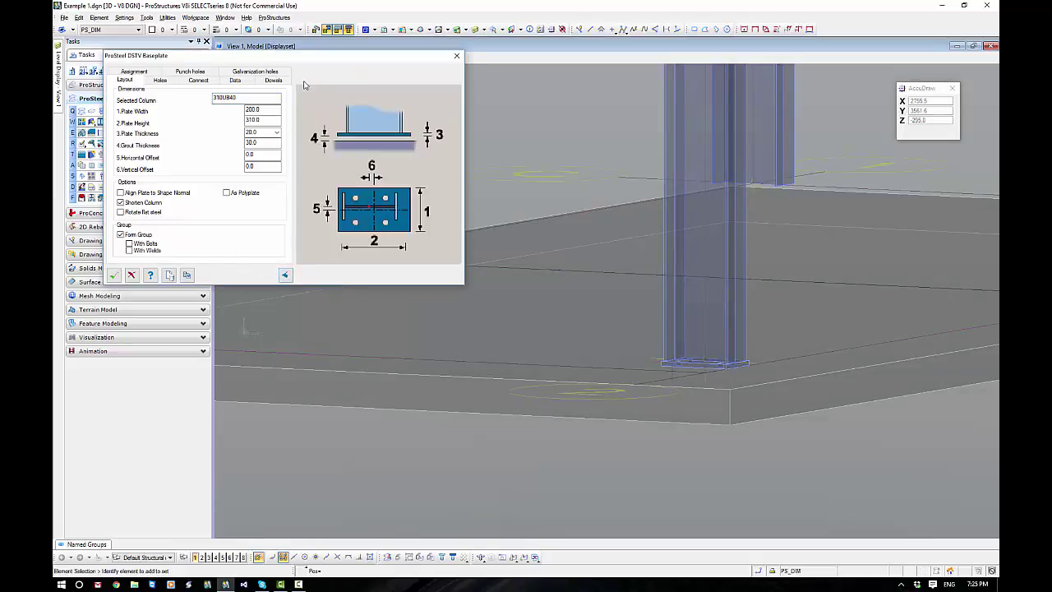
- Confirm 30.0 grout thickness and check the 200 plate width and 310 plate height values
drag(304, 61, 455, 212)
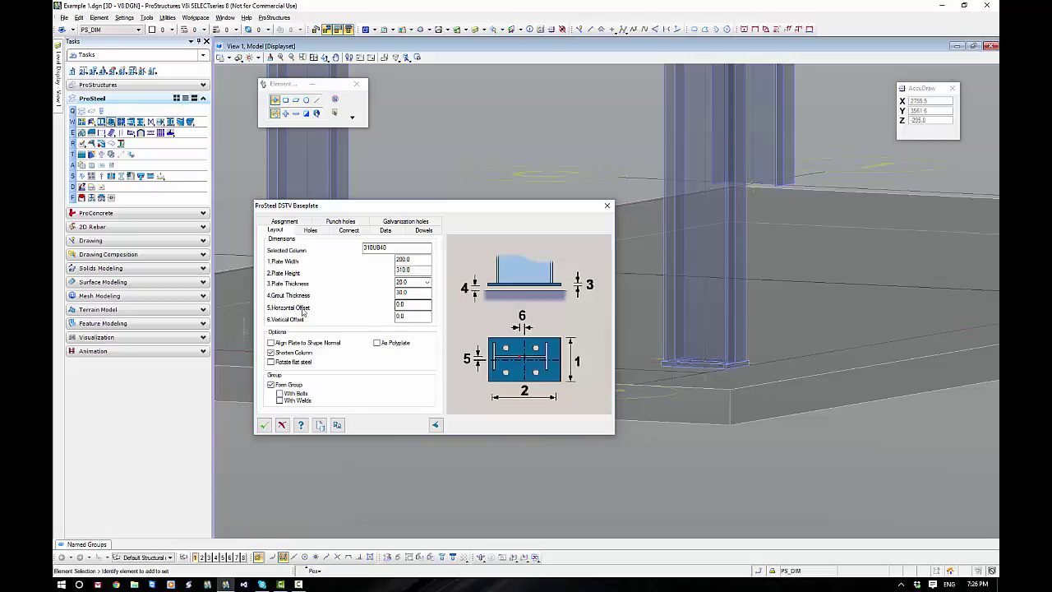
click(417, 294)
click(413, 304)
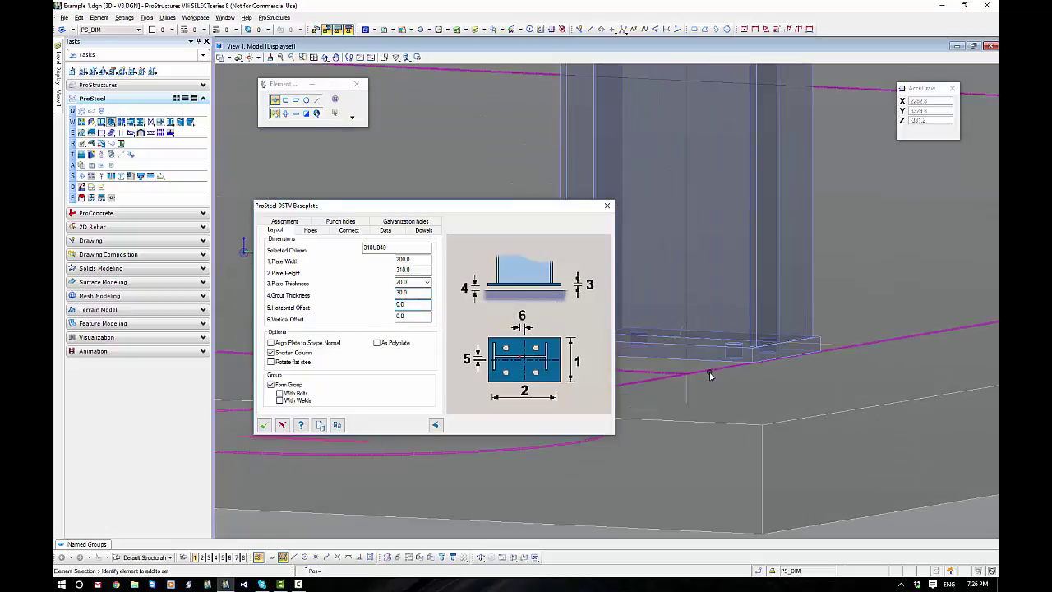
shift+middle_drag(711, 378, 746, 419)
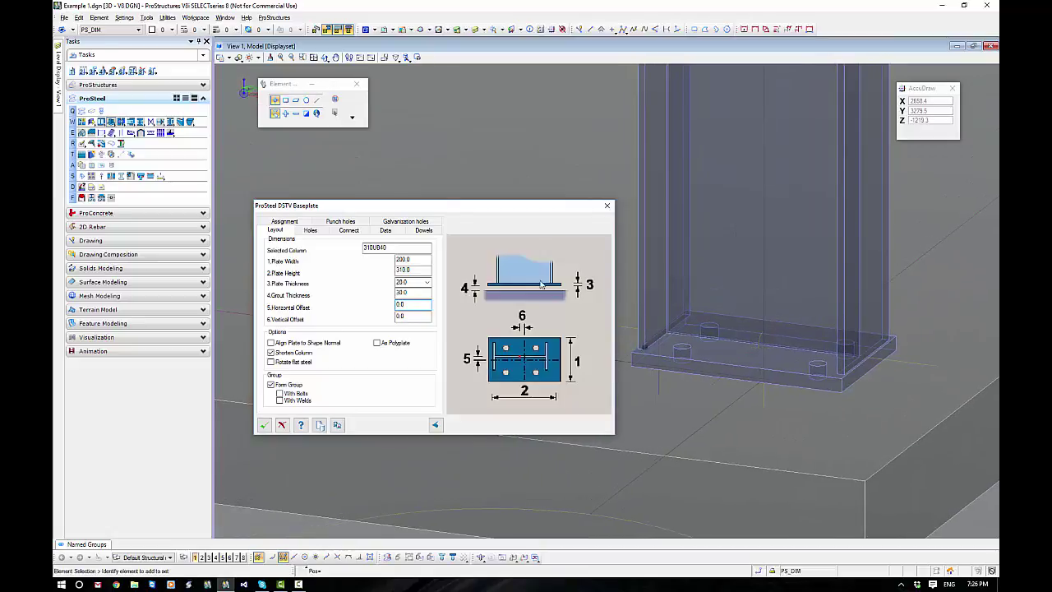
drag(444, 206, 398, 180)
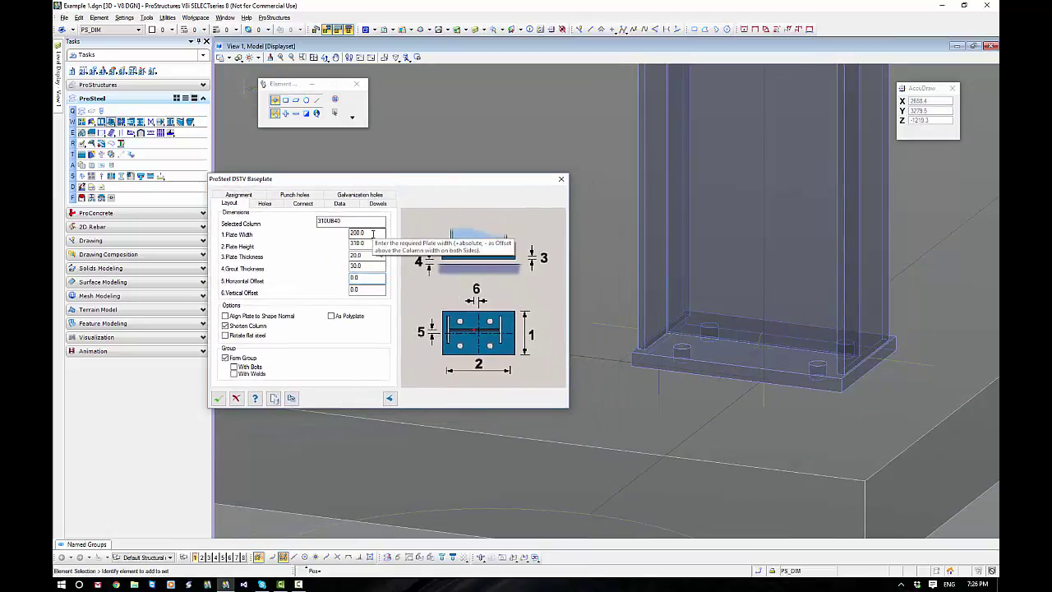
click(373, 233)
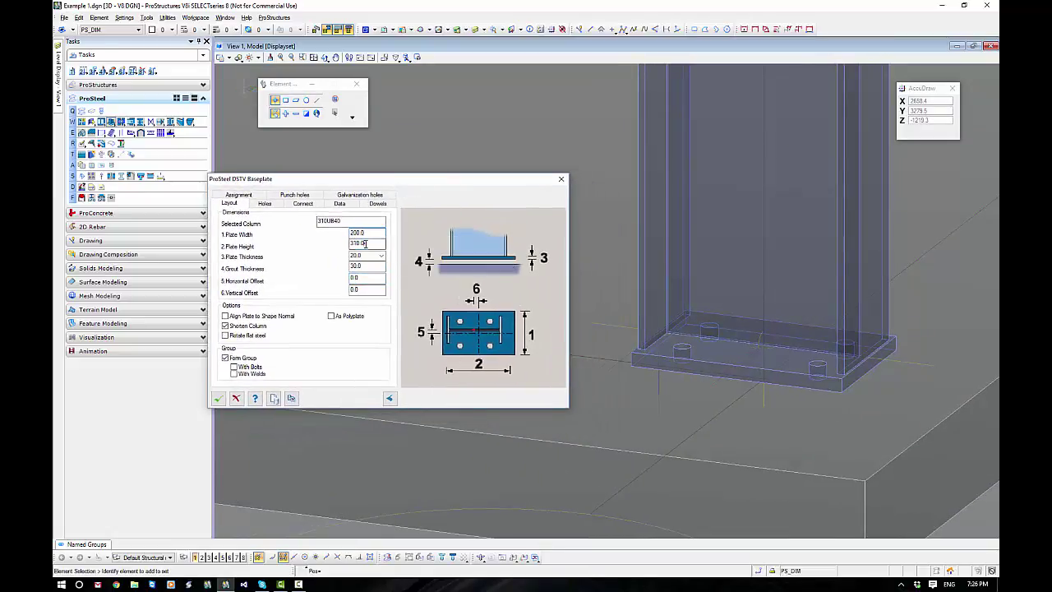
click(362, 242)
double_click(369, 233)
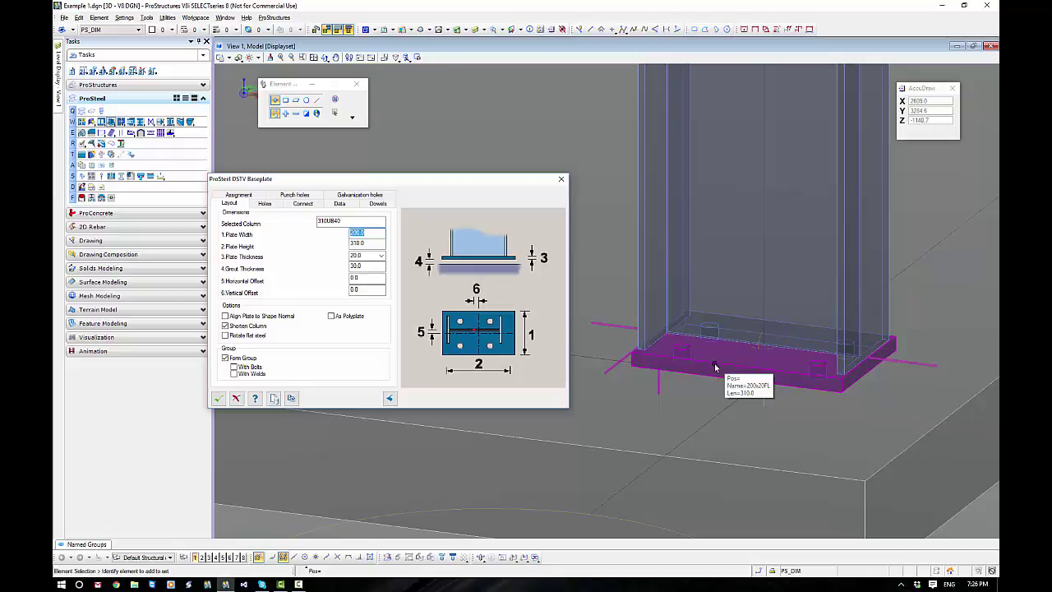
click(354, 234)
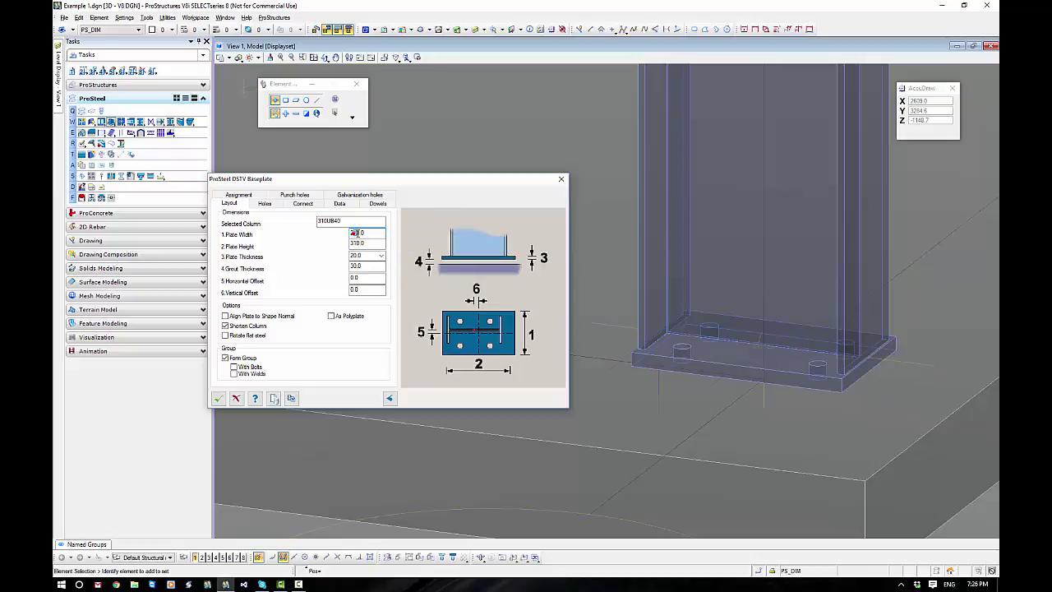
click(357, 233)
click(331, 317)
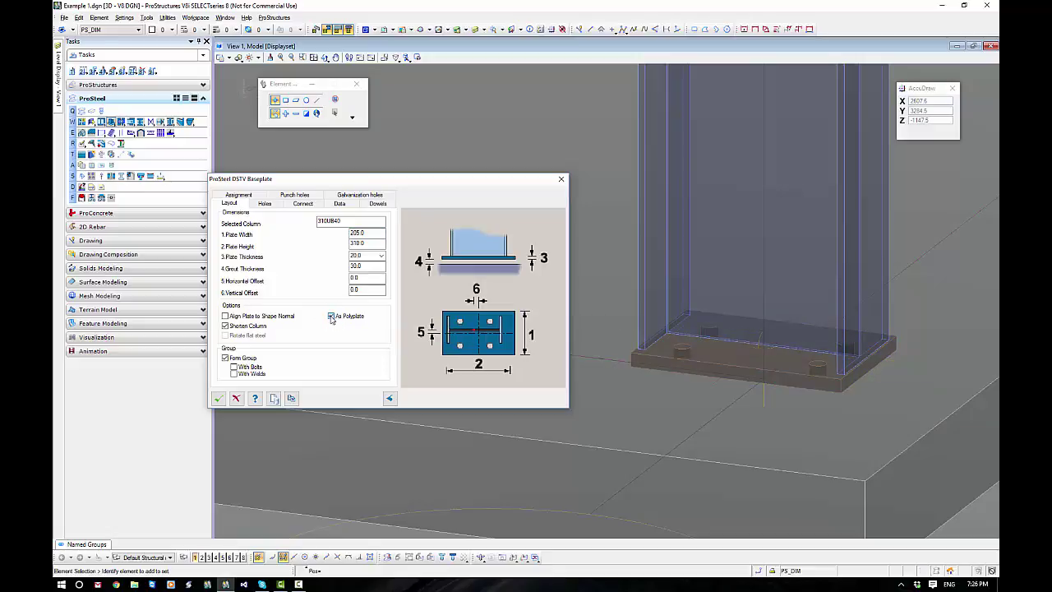
click(332, 317)
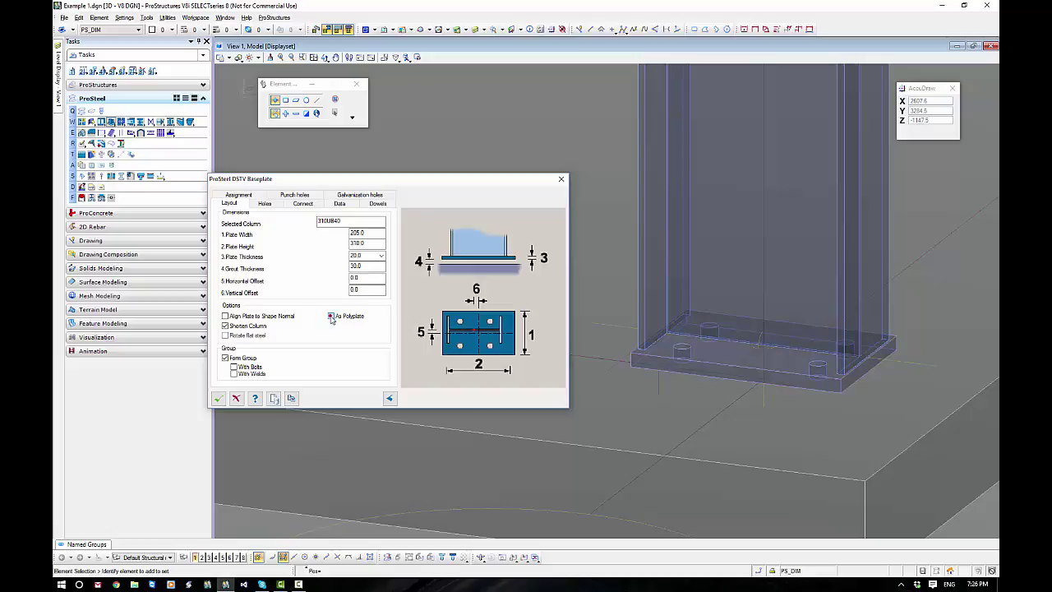
double_click(354, 233)
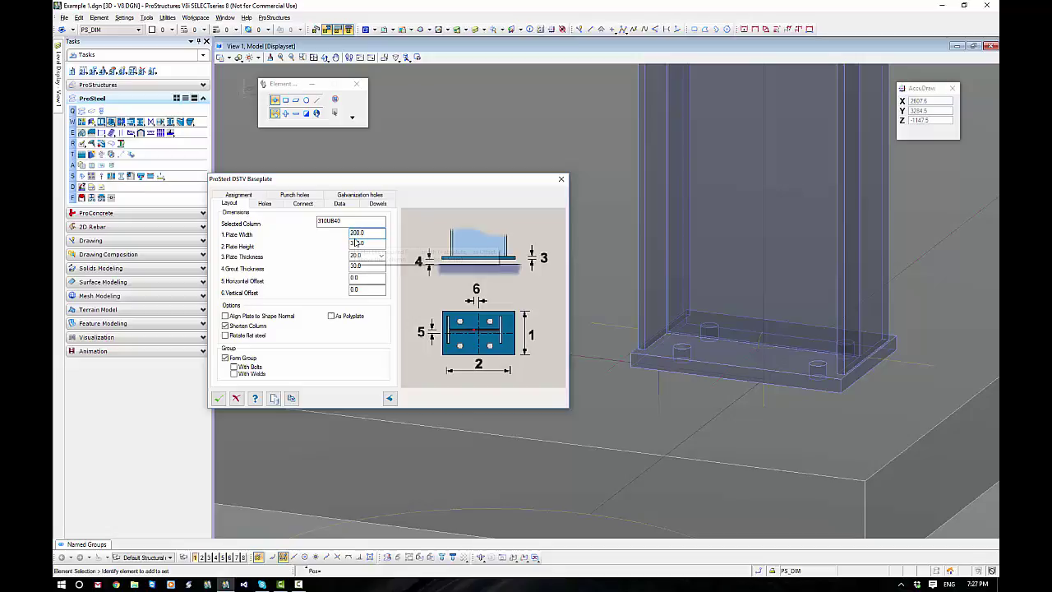
click(365, 243)
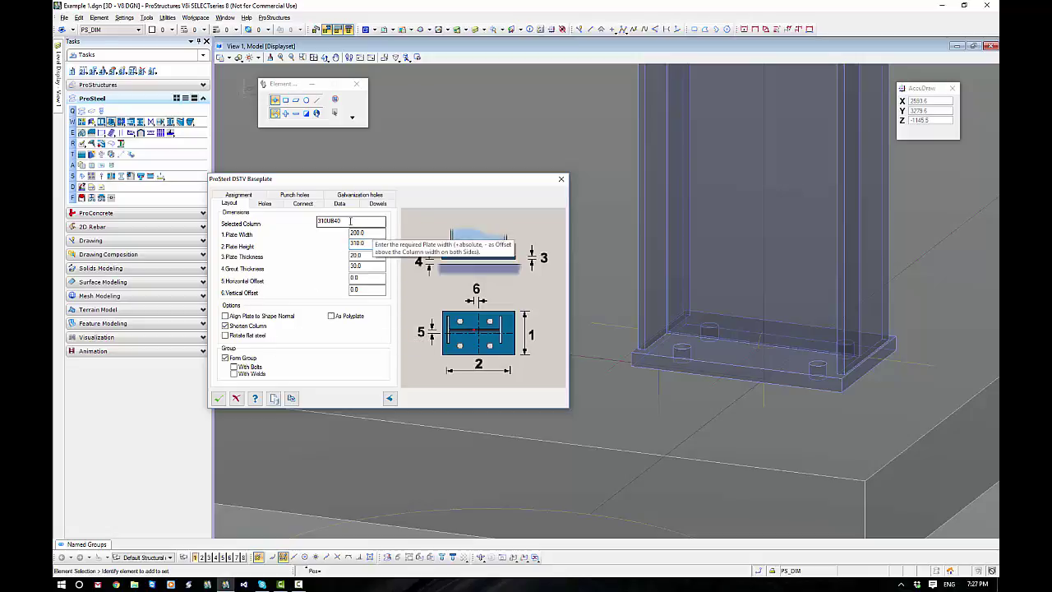
click(350, 221)
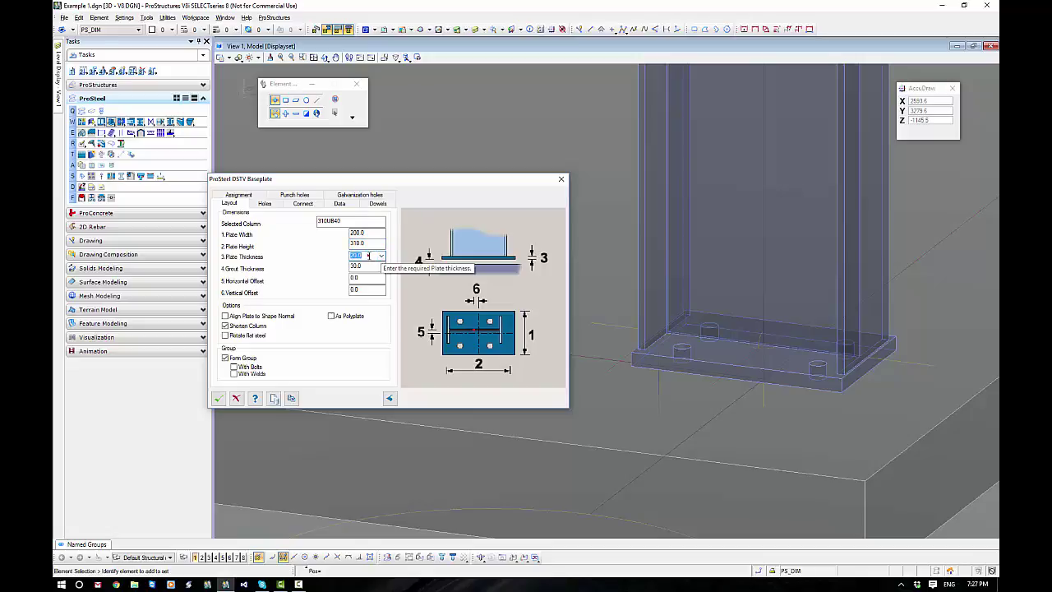
click(381, 256)
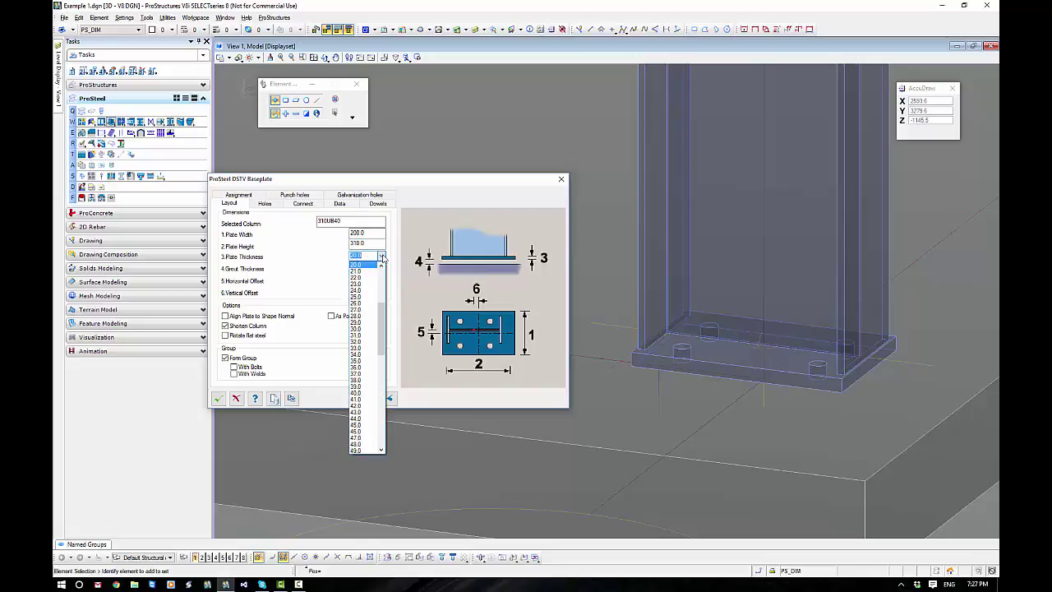
click(382, 257)
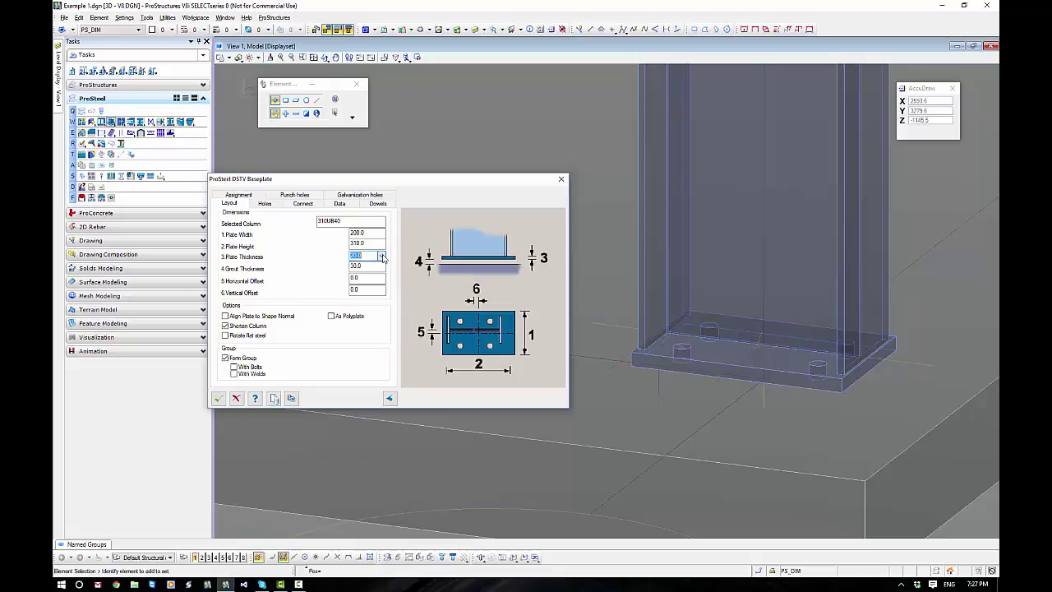
click(367, 268)
click(367, 280)
click(378, 290)
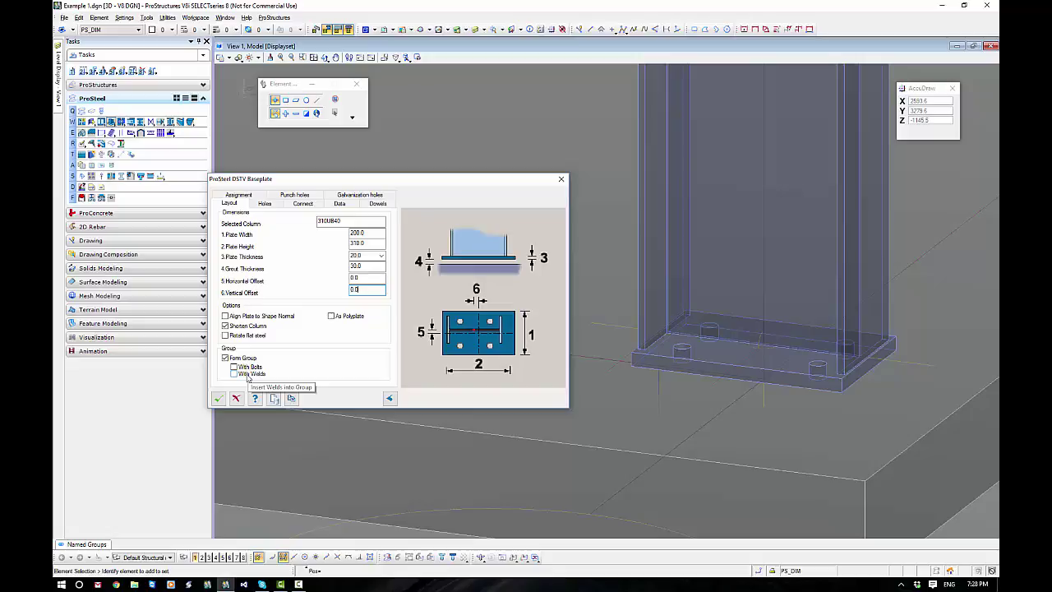
- Review the Holes tab: 100.0 and 200.0 inner hole spacing, 24.0 diameter, slot length and offset
click(265, 204)
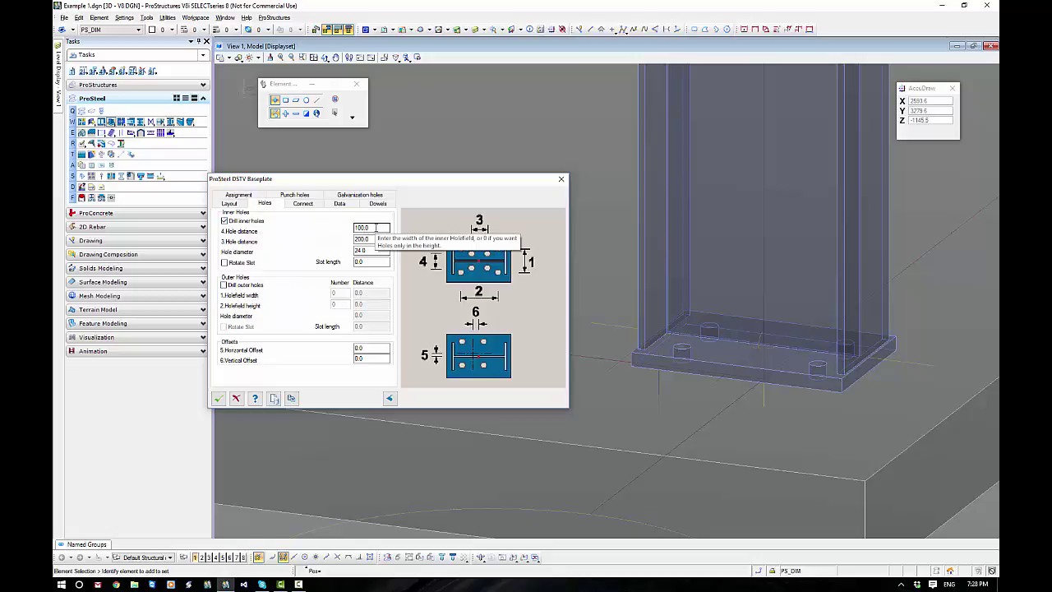
double_click(375, 227)
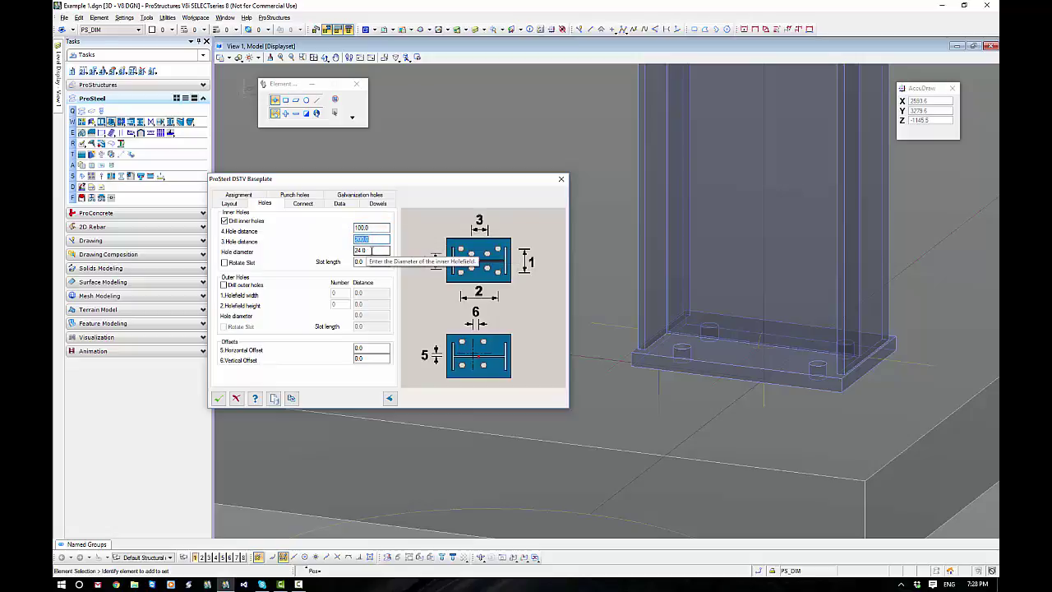
double_click(371, 250)
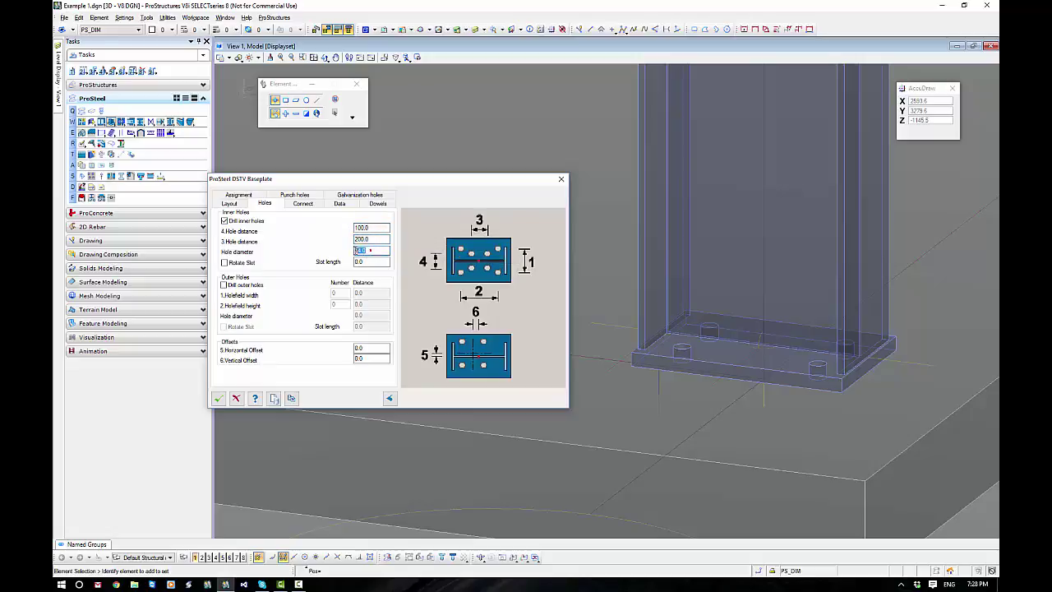
click(370, 261)
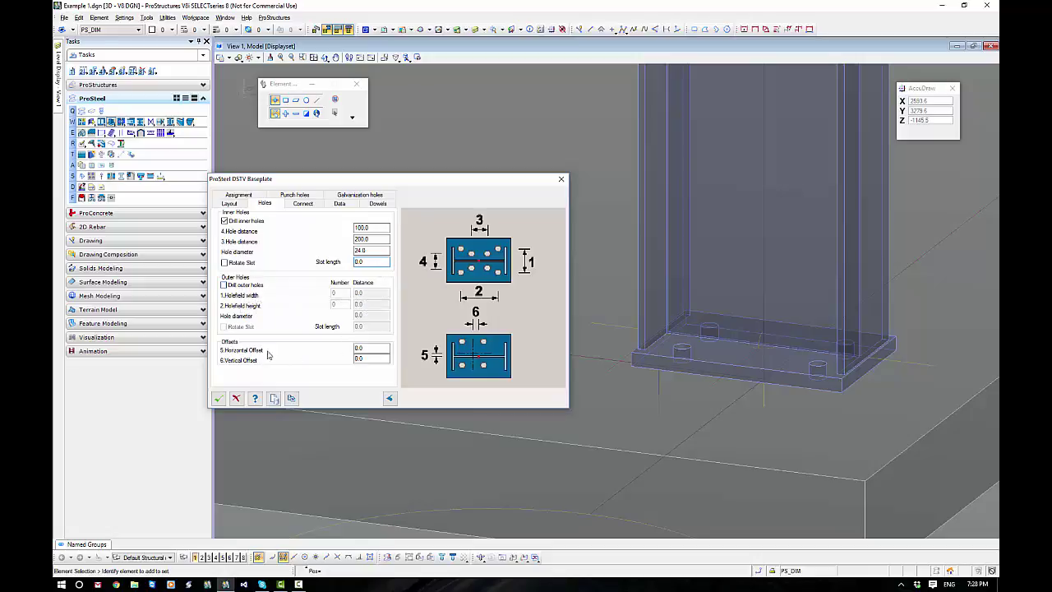
click(372, 357)
- Check With Tie Bolts and Use Dowel on the Connect tab and review the dowel database path
click(304, 204)
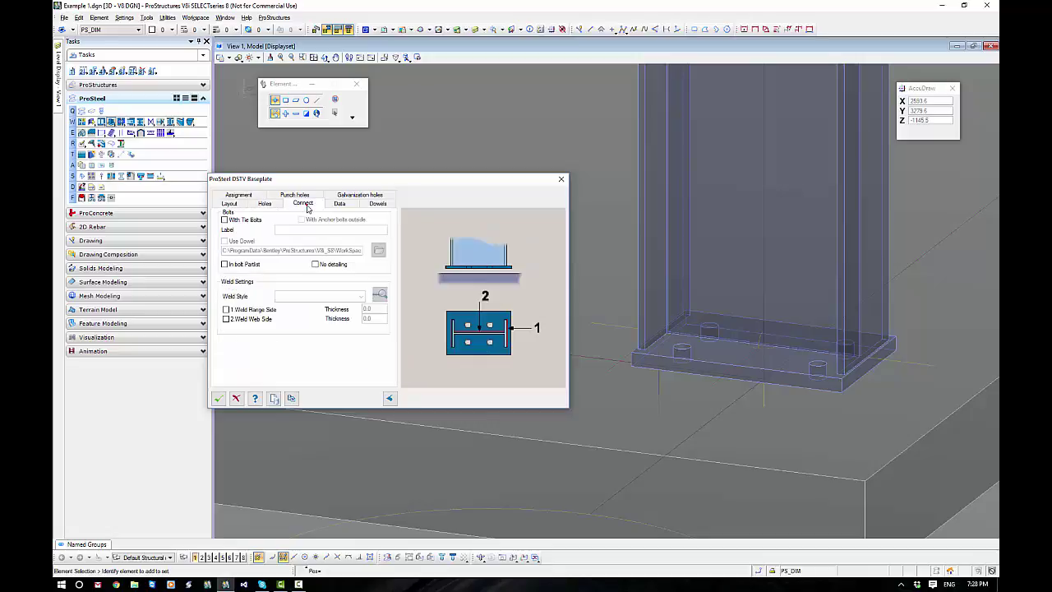
click(226, 220)
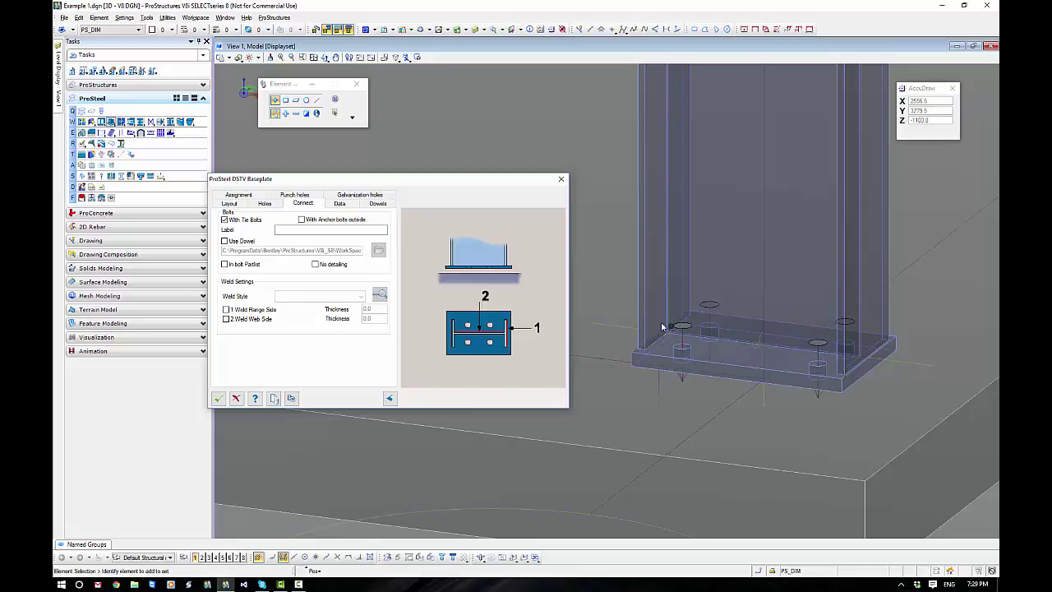
click(225, 242)
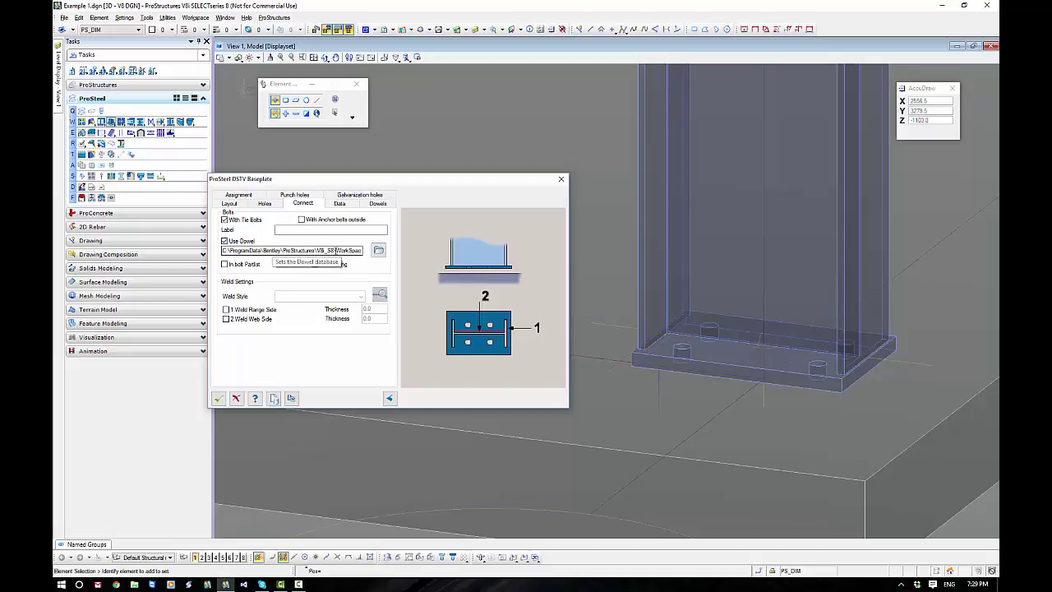
drag(335, 250, 388, 250)
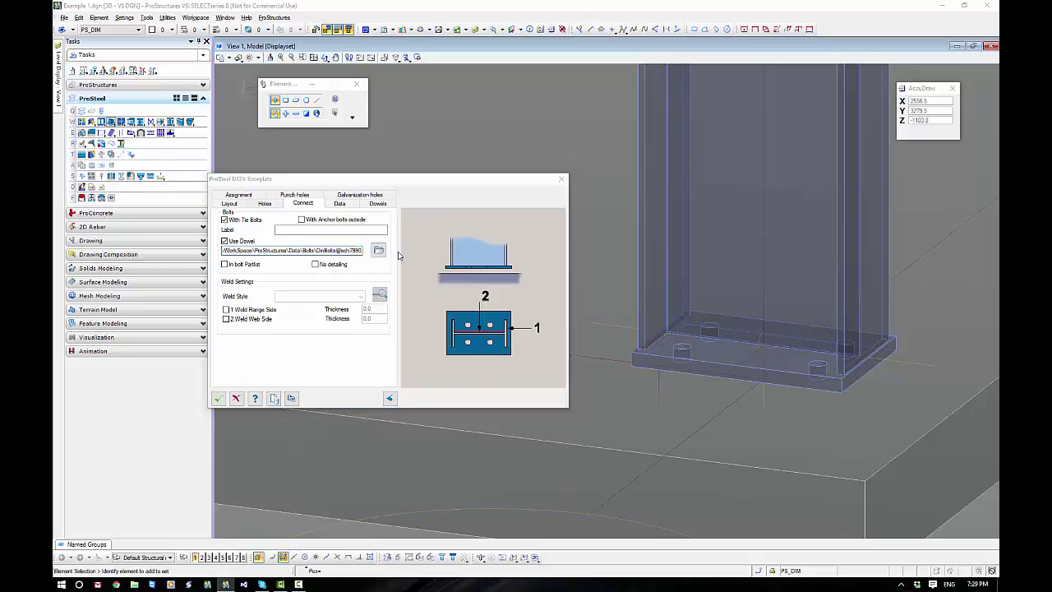
click(347, 250)
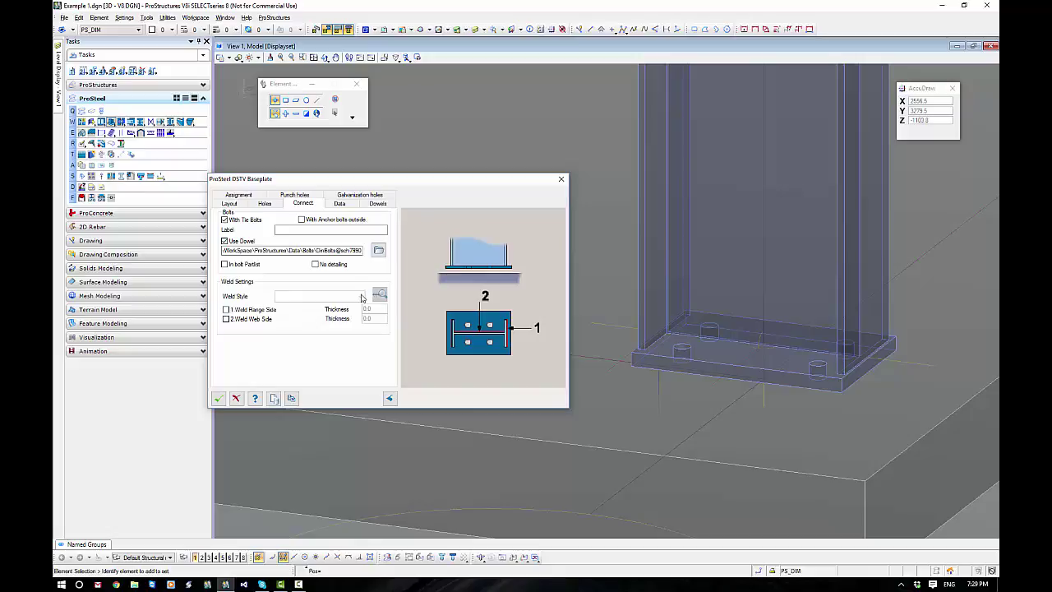
- Enable a 10.0-thick flange-side weld using the Standard weld style
click(226, 309)
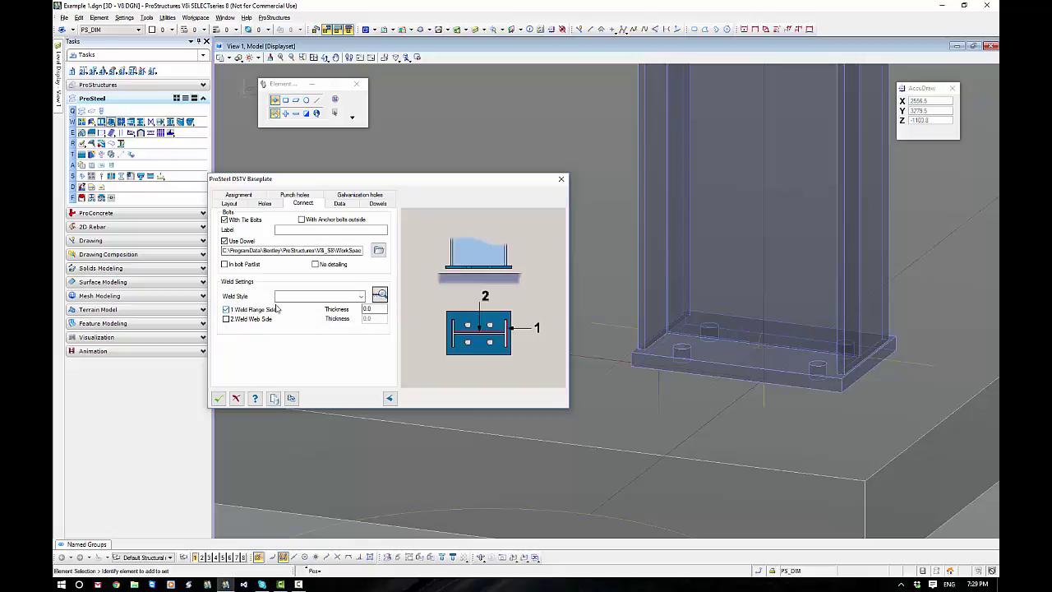
double_click(367, 308)
text(10)
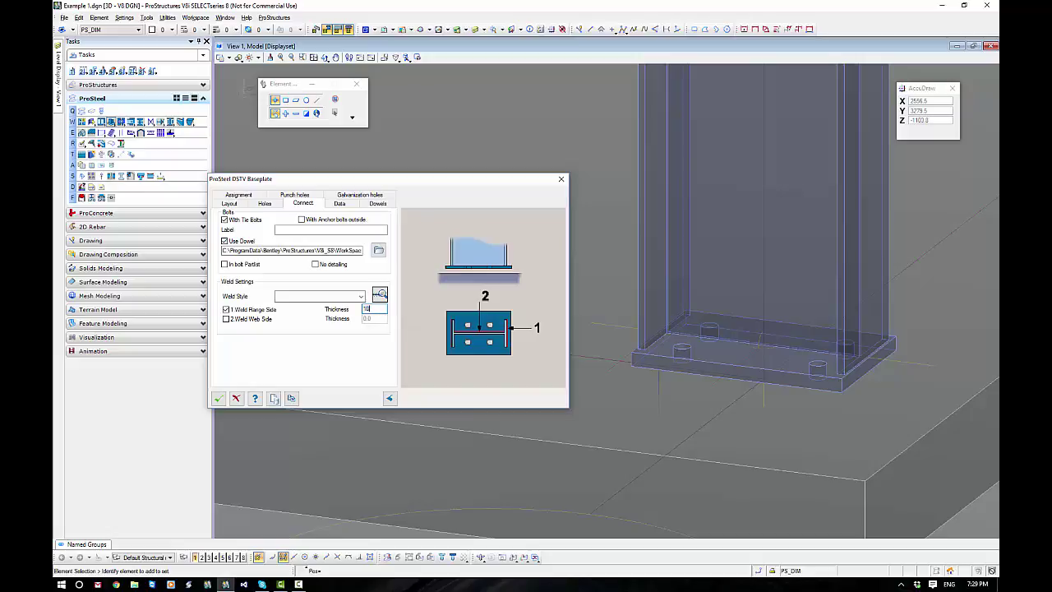
click(361, 296)
scroll(308, 316, down, 3)
click(303, 309)
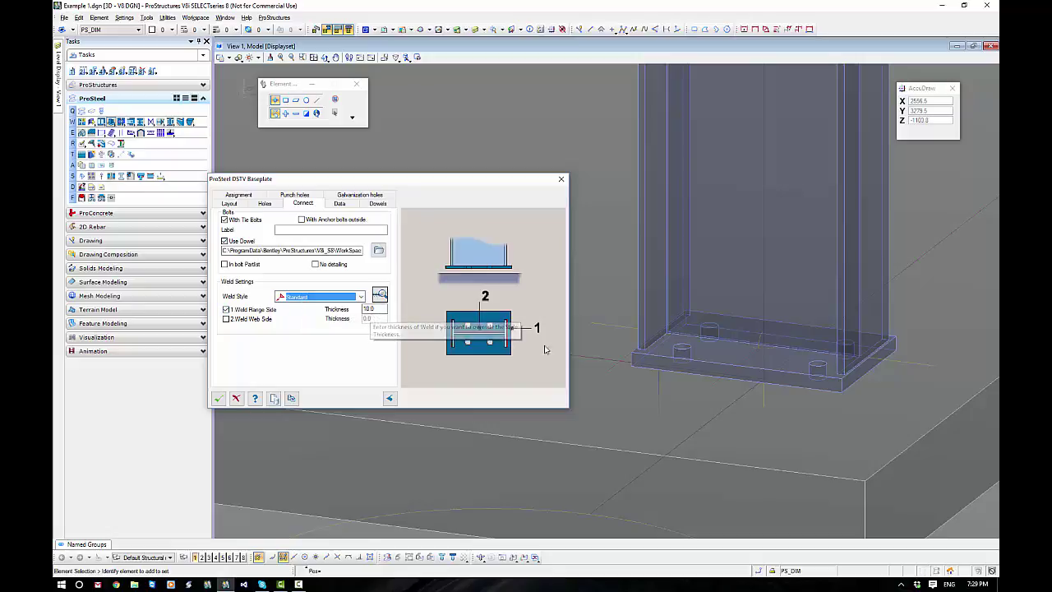
scroll(875, 384, up, 3)
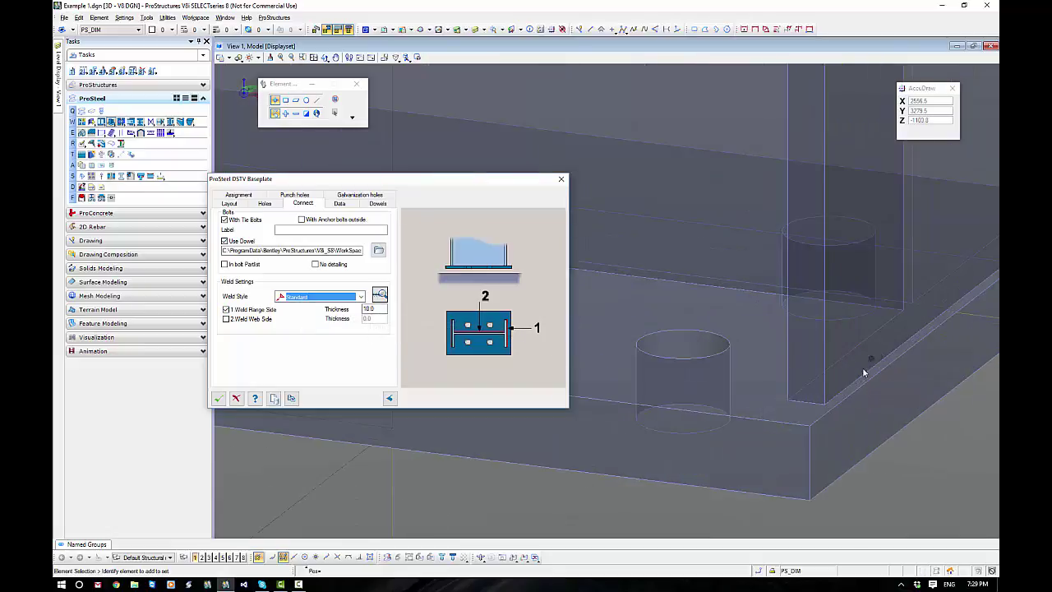
scroll(861, 378, down, 3)
middle_drag(756, 381, 824, 407)
middle_drag(657, 391, 704, 387)
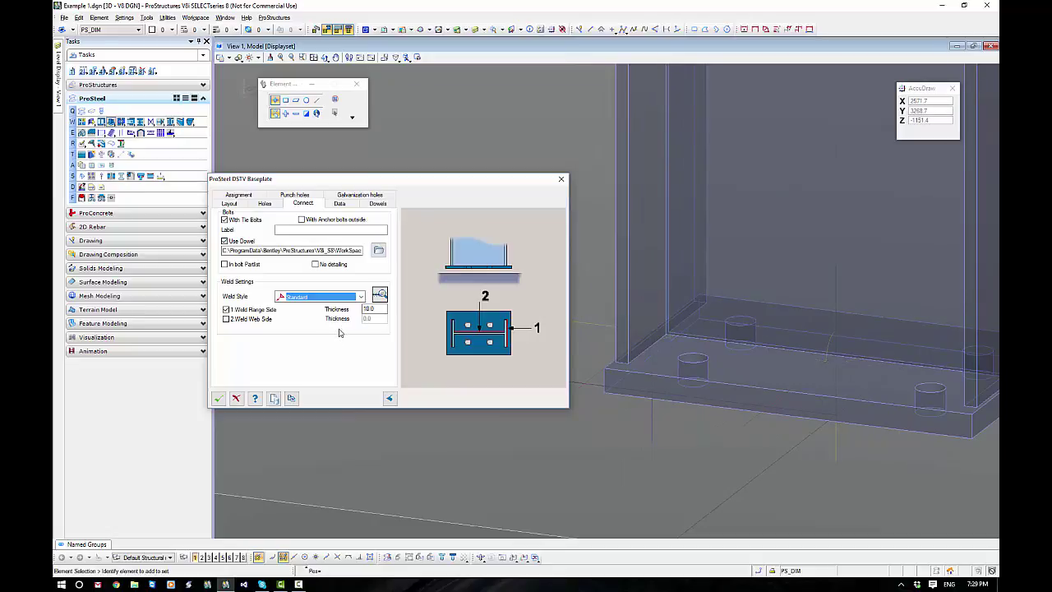
- Switch the view display style to Wireframe
click(240, 57)
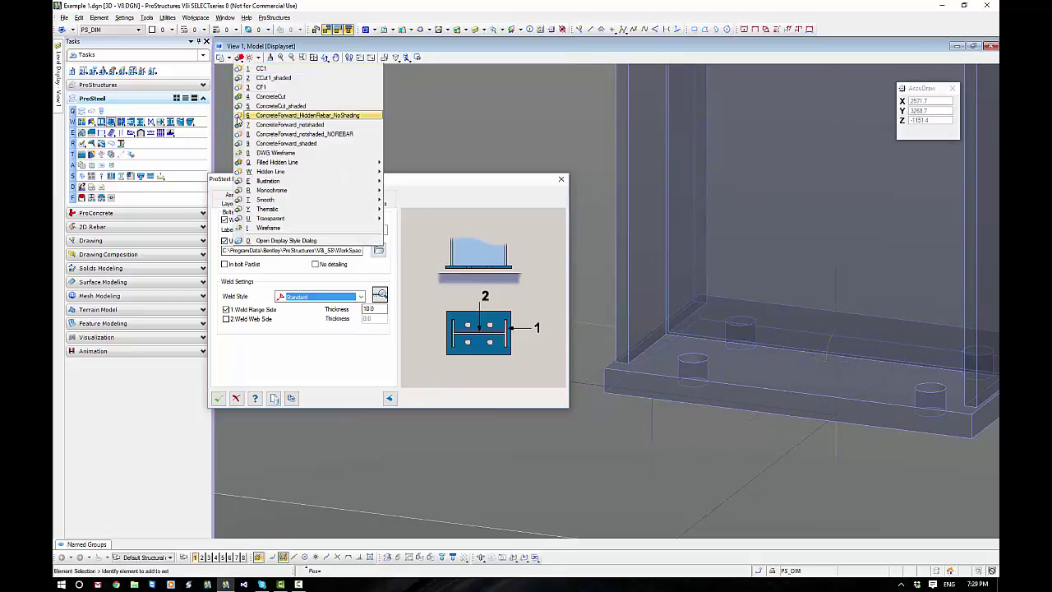
click(268, 228)
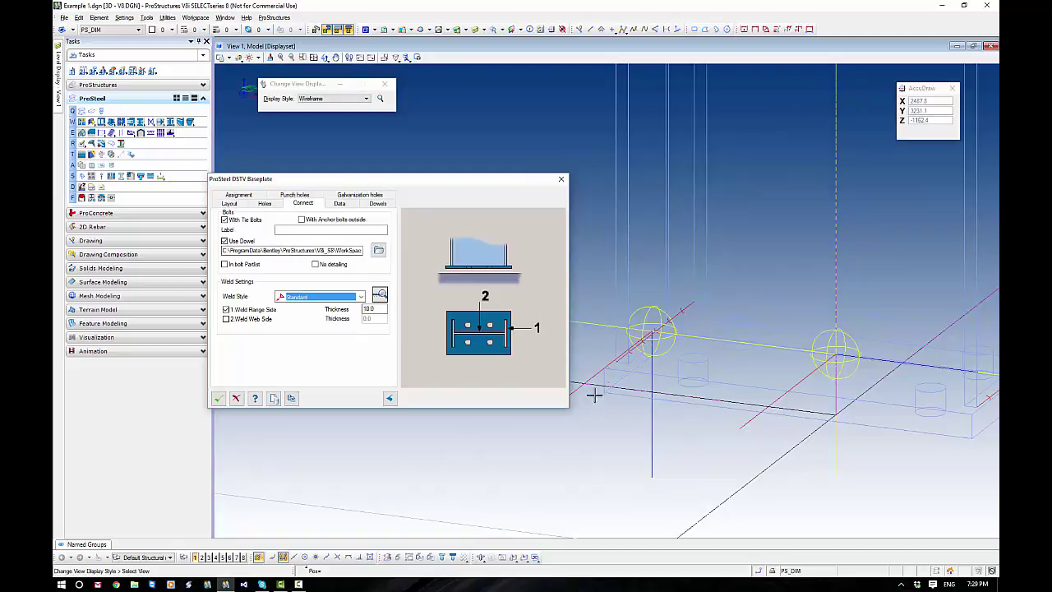
scroll(630, 357, up, 2)
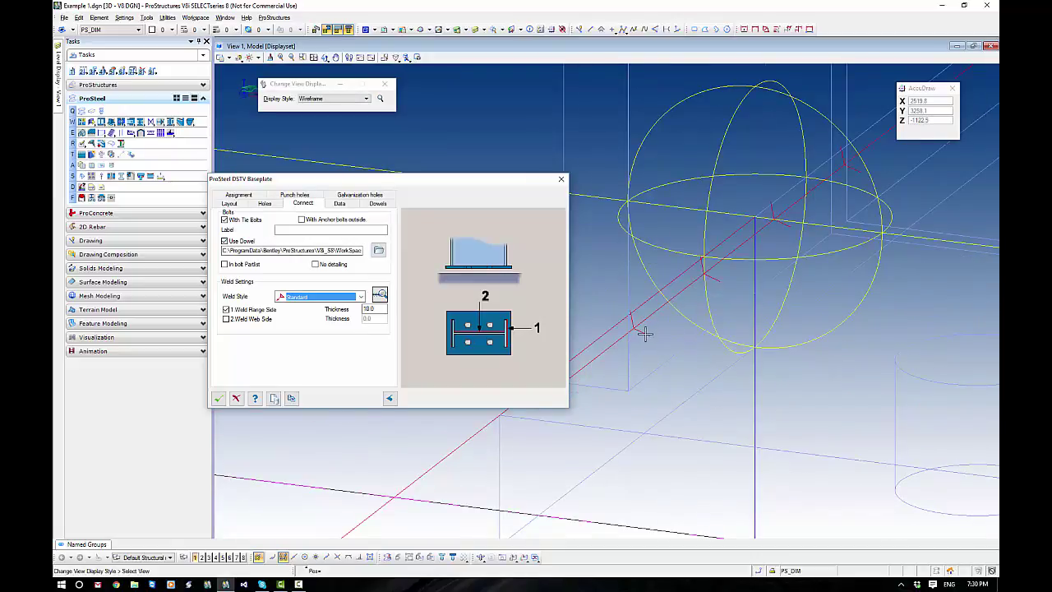
scroll(645, 332, down, 1)
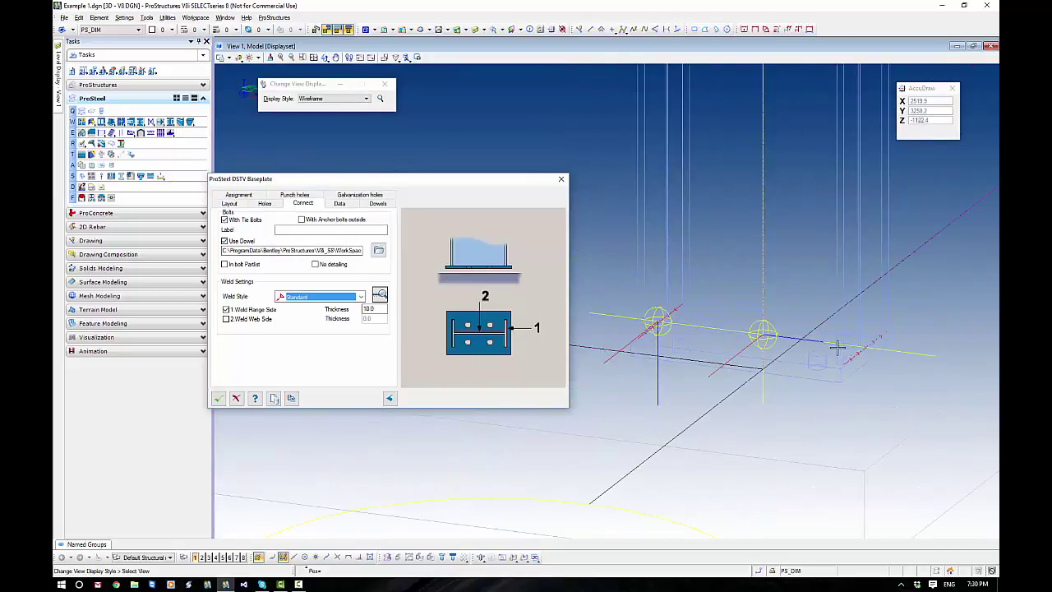
scroll(847, 349, down, 1)
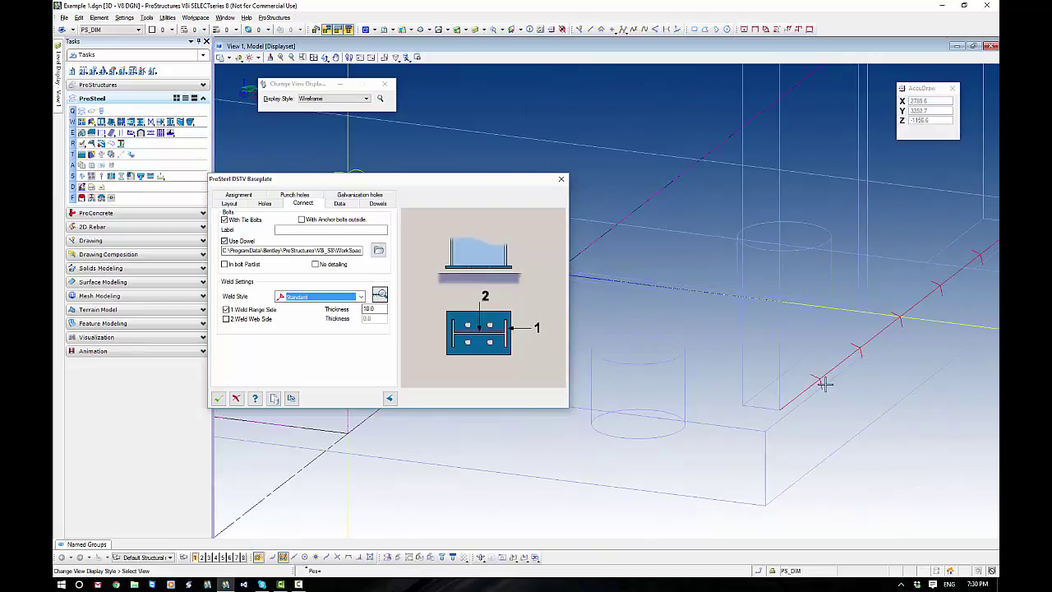
- Turn off both the flange-side and web-side welds
click(226, 309)
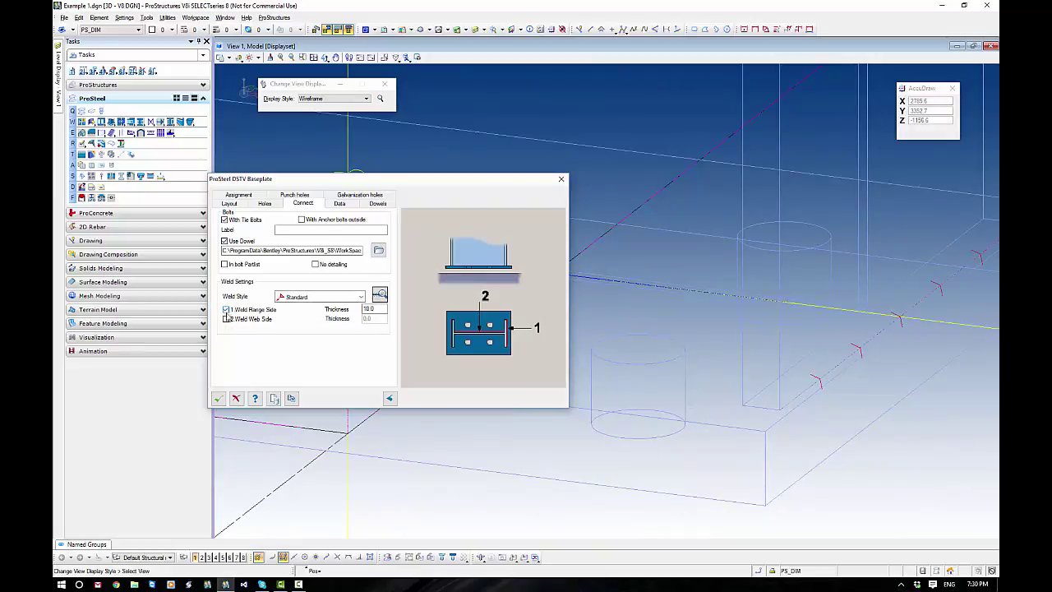
click(226, 319)
click(226, 324)
click(280, 308)
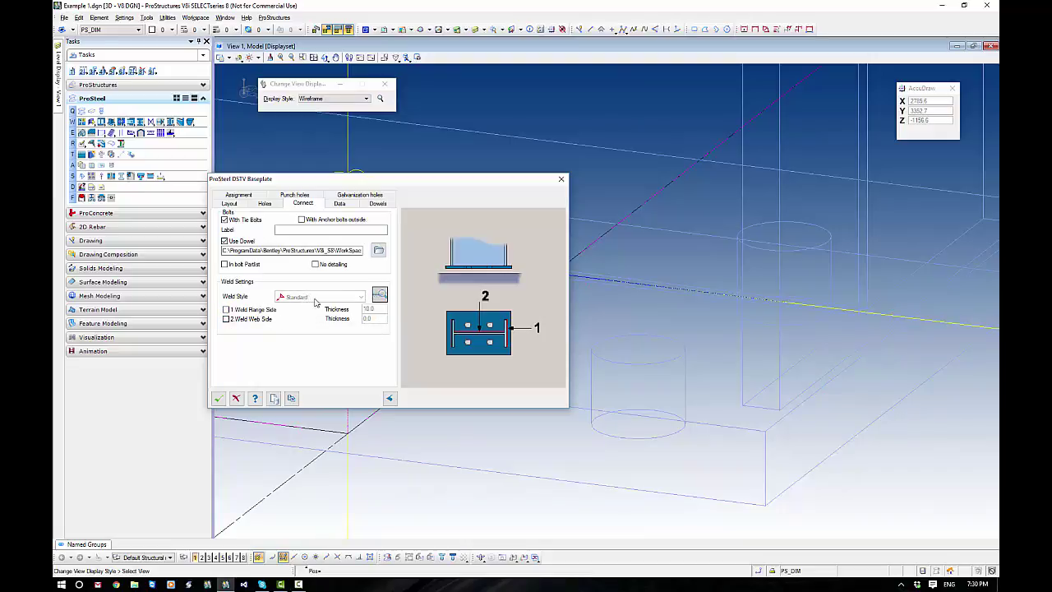
- Set the view display style to Transparent > Modeling
click(239, 58)
mouse_move(300, 222)
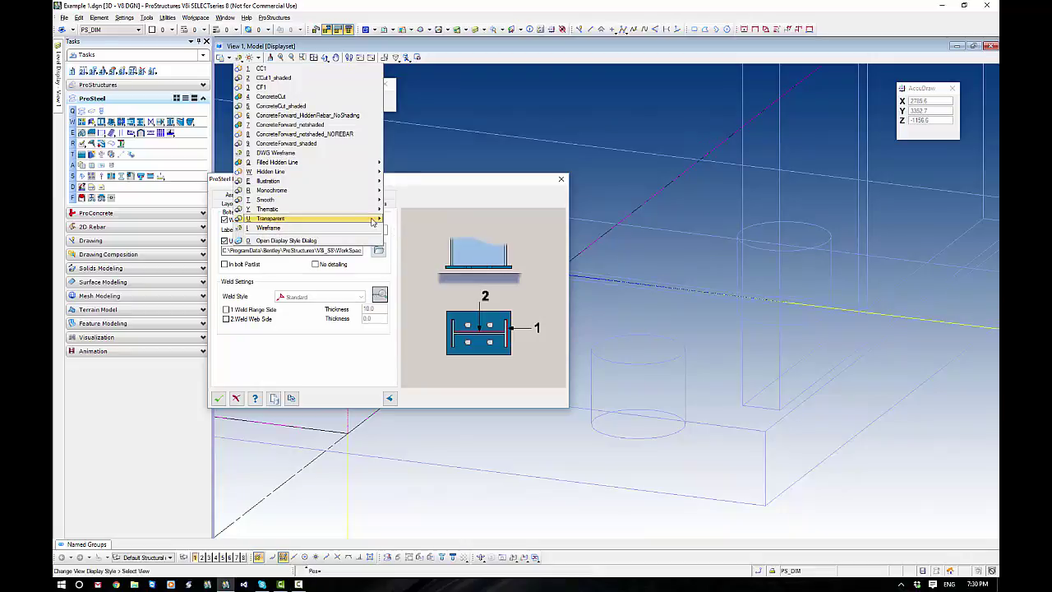
click(416, 227)
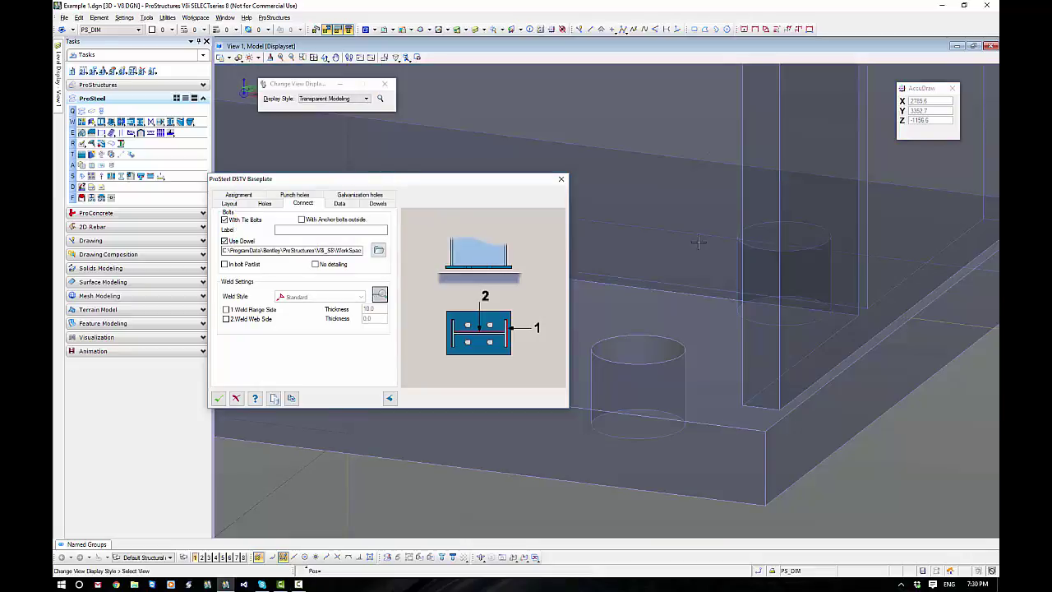
- On the Dowels tab, set dowel diameter 20/20 and length 150
right_click(659, 230)
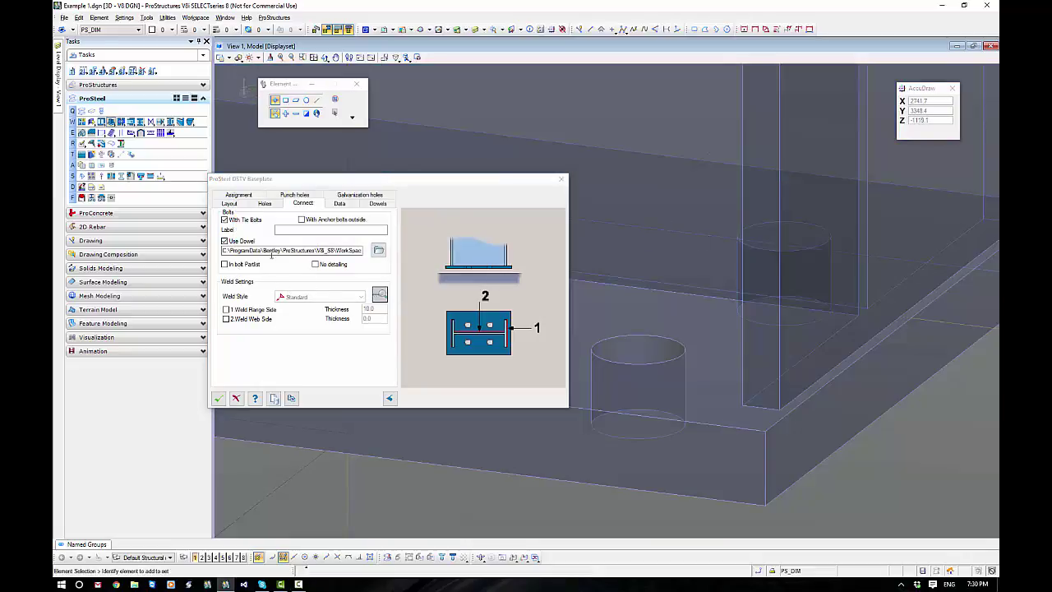
drag(314, 179, 338, 140)
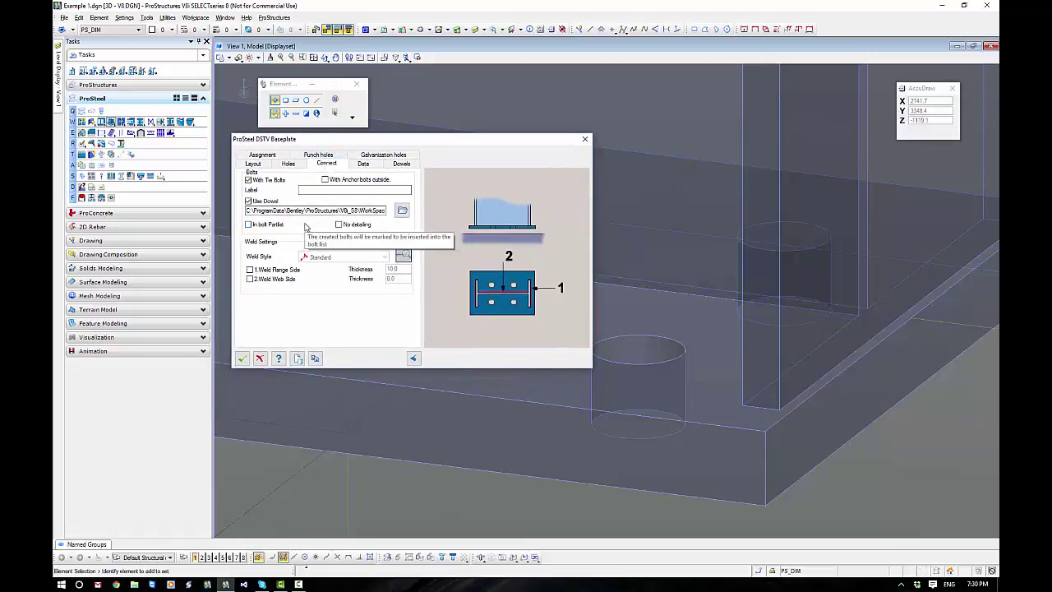
click(365, 165)
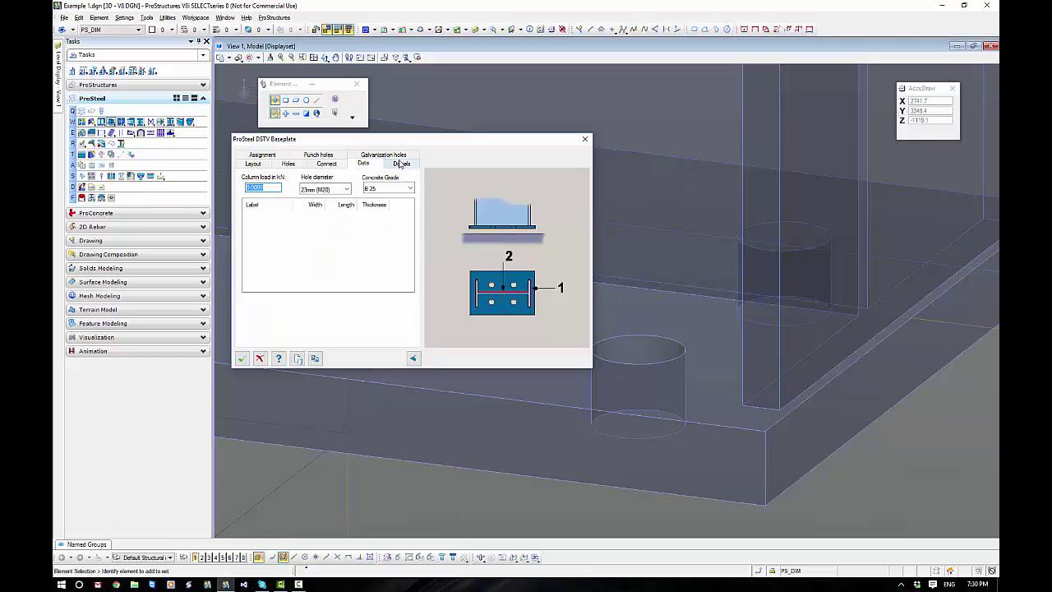
click(401, 164)
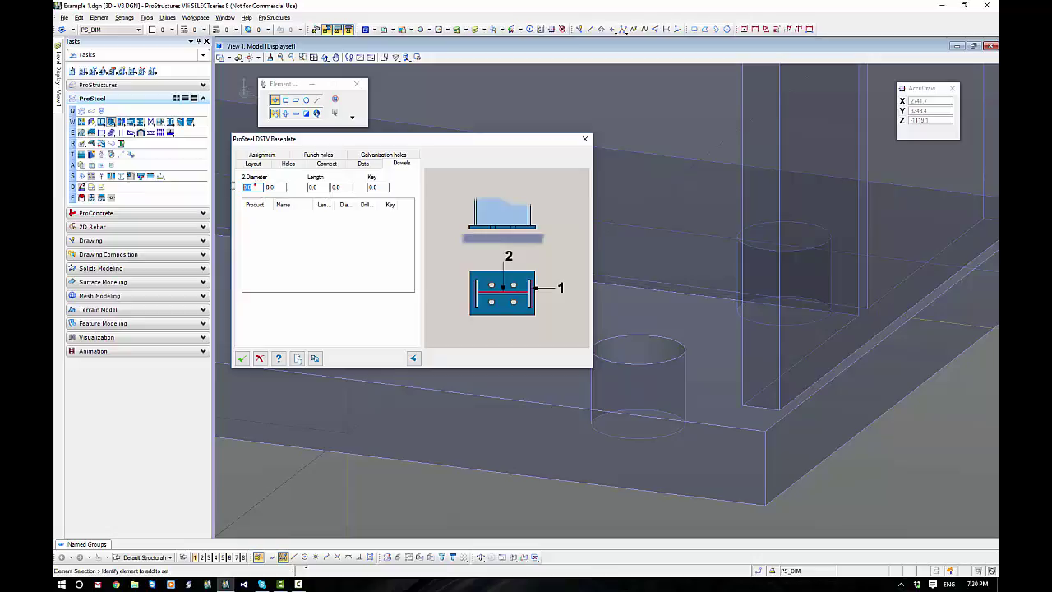
text(20)
click(276, 187)
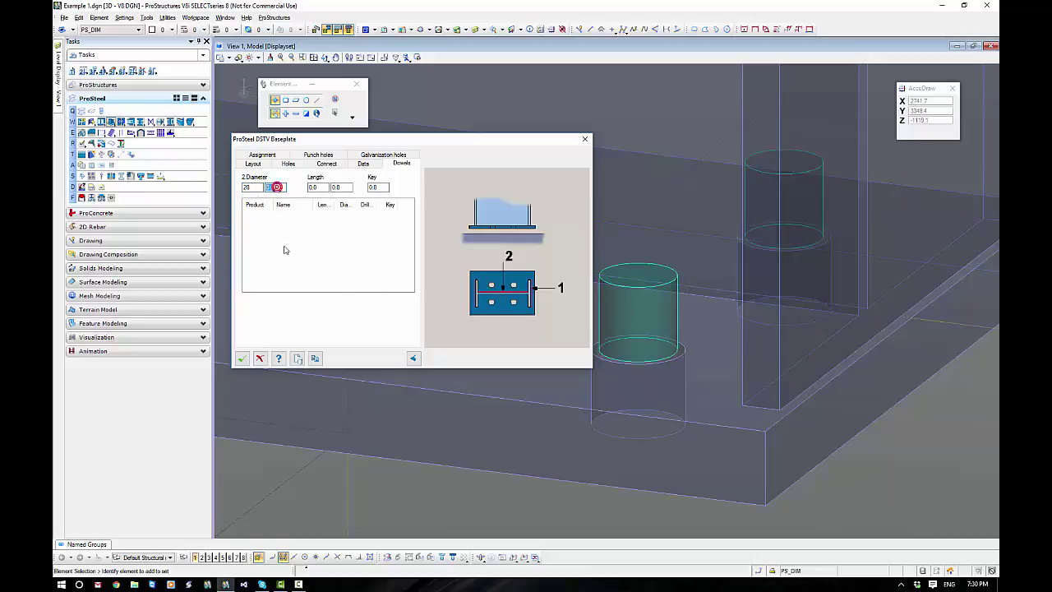
click(316, 186)
text(150)
key(Tab)
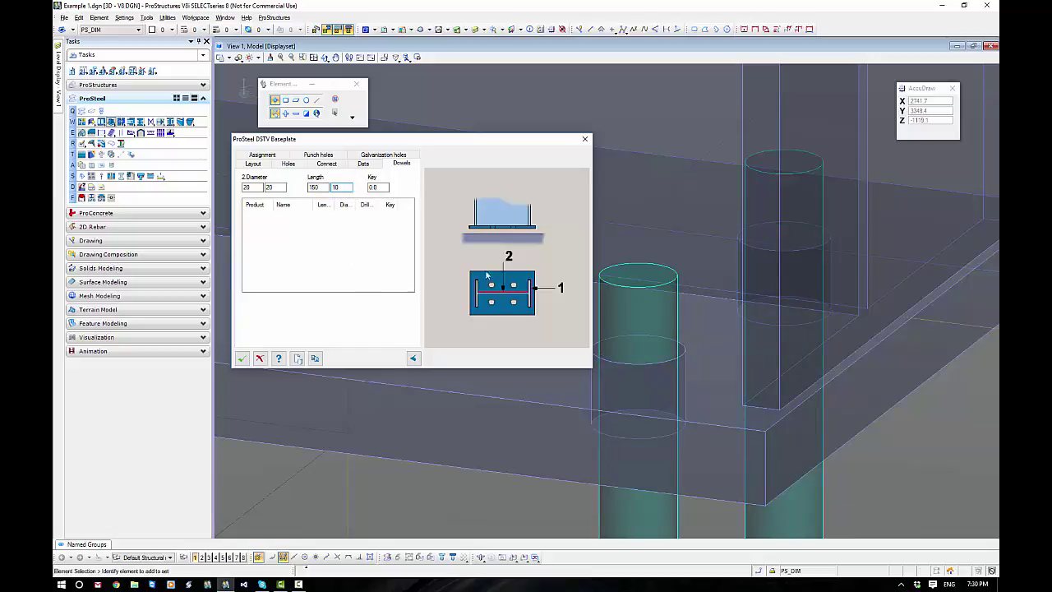
- Set the second length to 0 and key to 28, showing four nutted dowels under the plate
double_click(333, 188)
text(0)
double_click(378, 188)
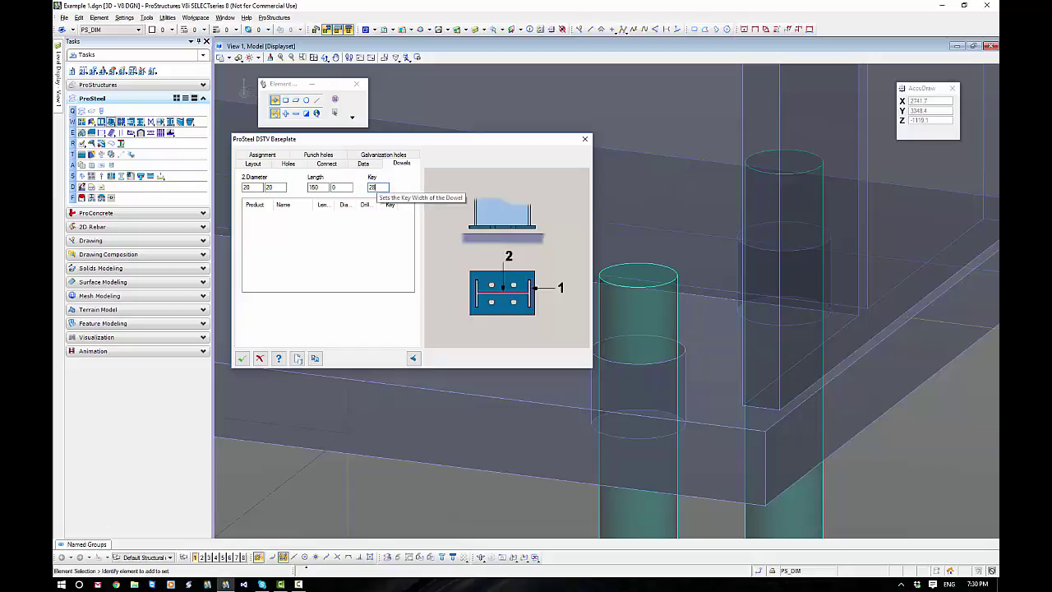
click(342, 189)
drag(398, 146, 293, 146)
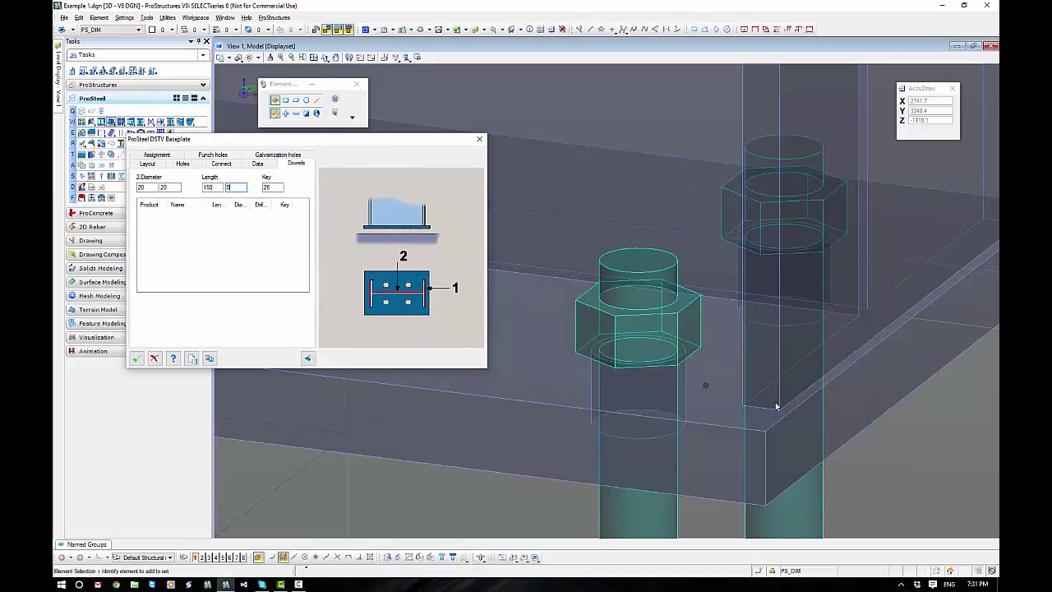
scroll(884, 432, down, 6)
middle_drag(883, 448, 790, 374)
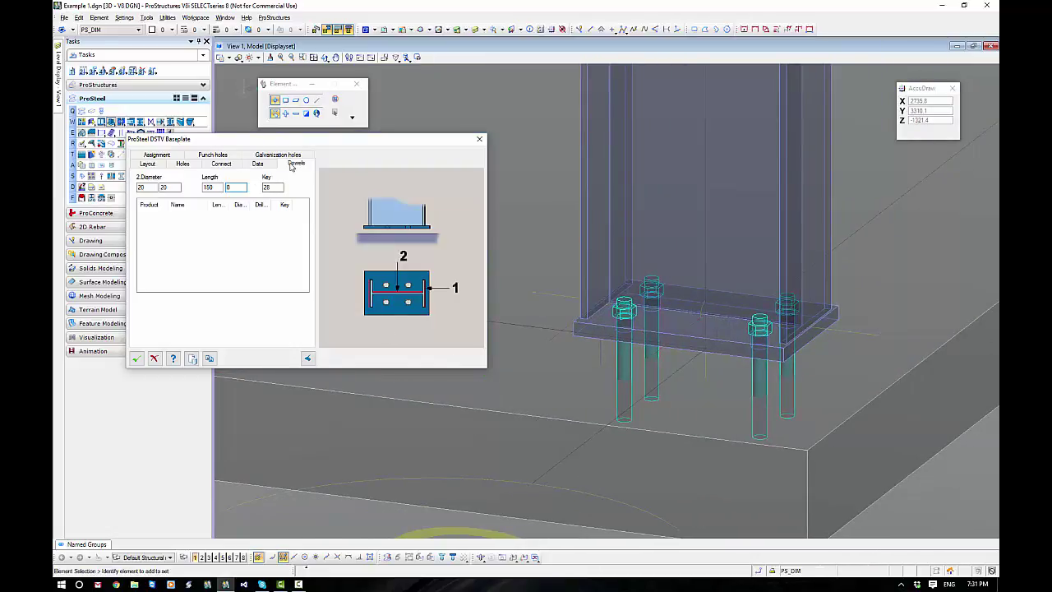
- Edit the bolt label to 'M' and recheck the dowel length value
click(224, 165)
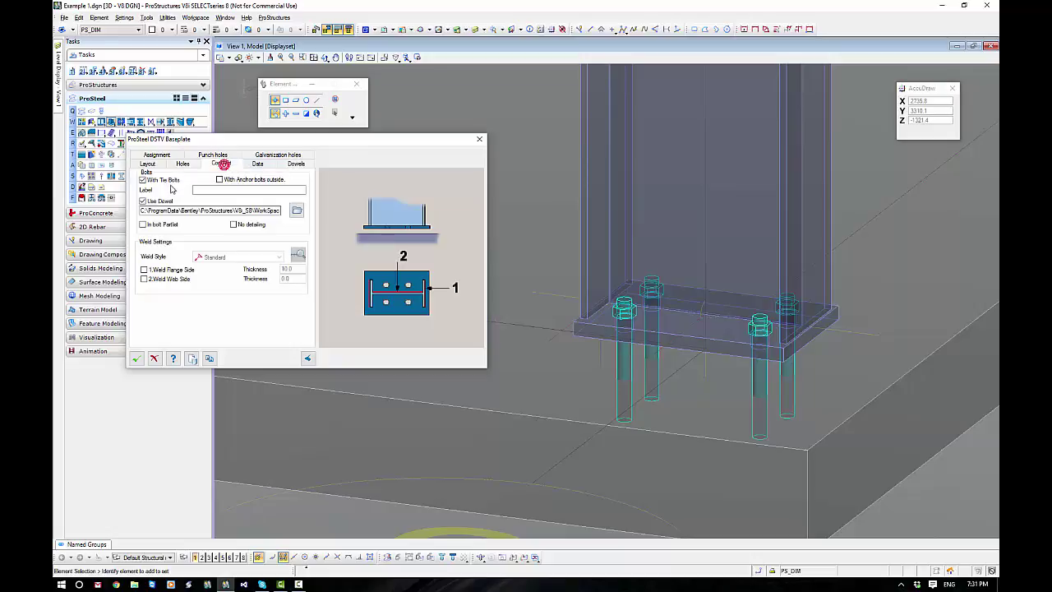
click(205, 190)
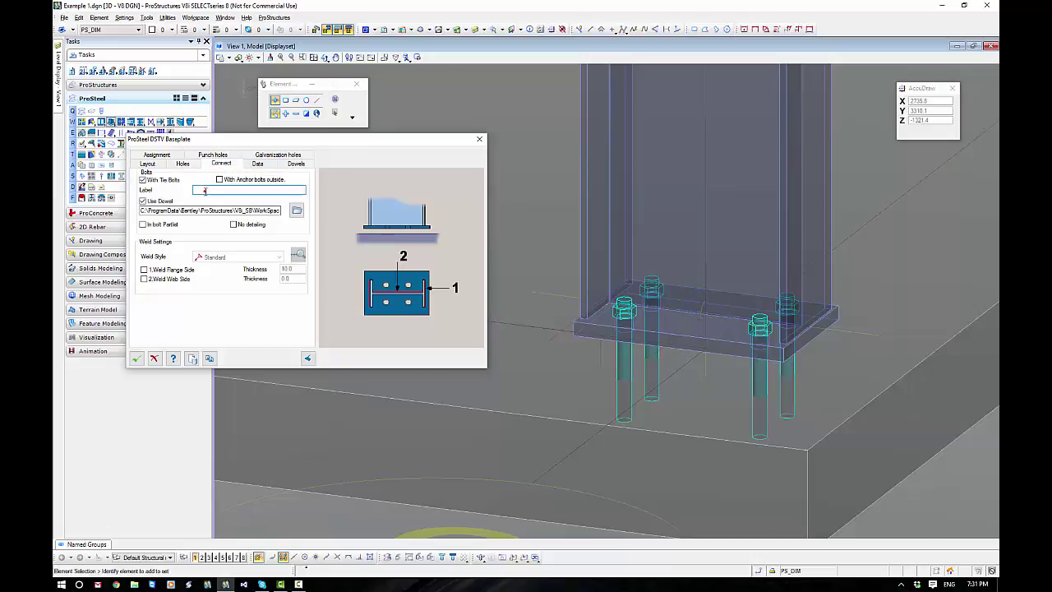
text(M20 CHEMSET)
click(290, 164)
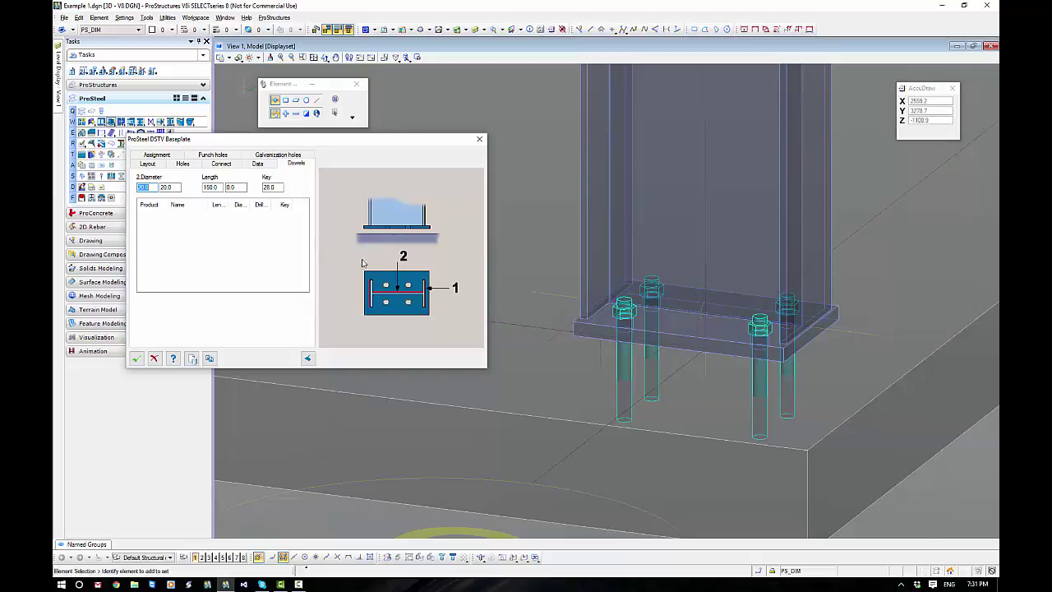
click(218, 188)
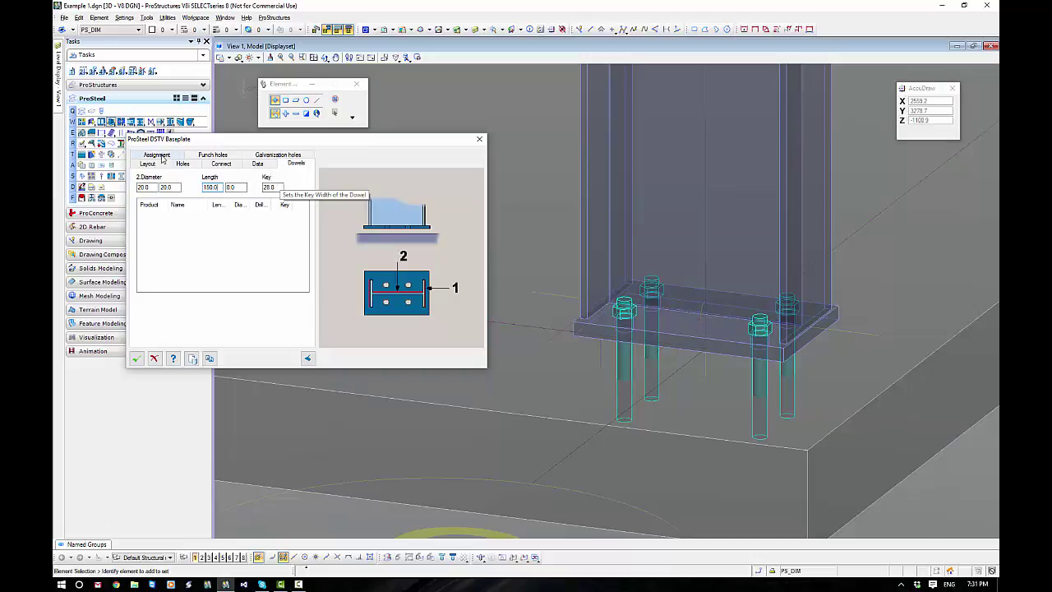
- Uncheck With Tie Bolts to remove the dowels, then bring up the Assignment settings
click(224, 165)
click(152, 180)
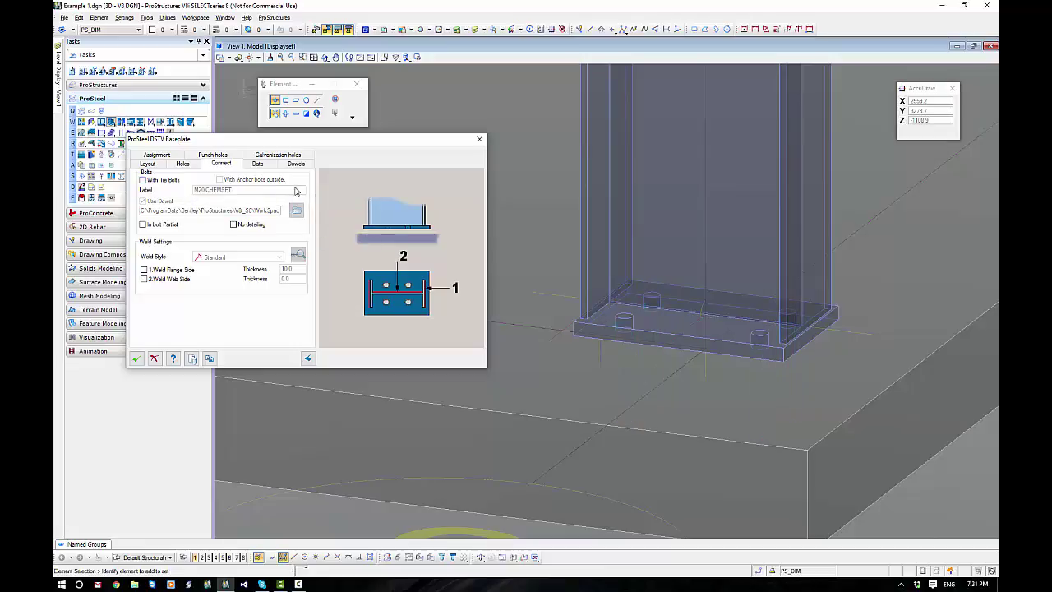
click(149, 156)
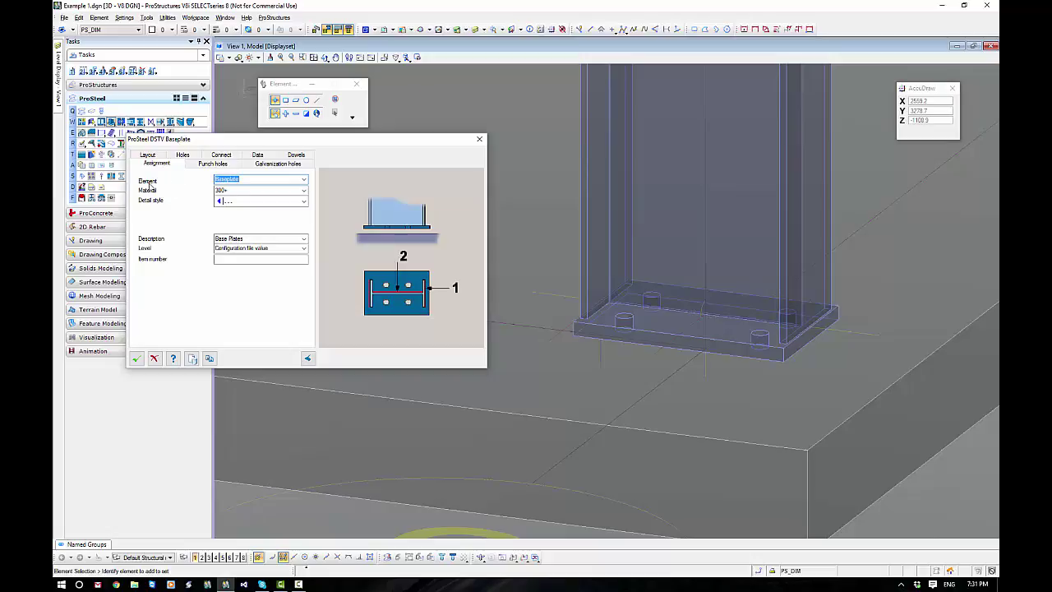
- Check the element type and material lists, keeping Baseplate and 300+ material
click(303, 180)
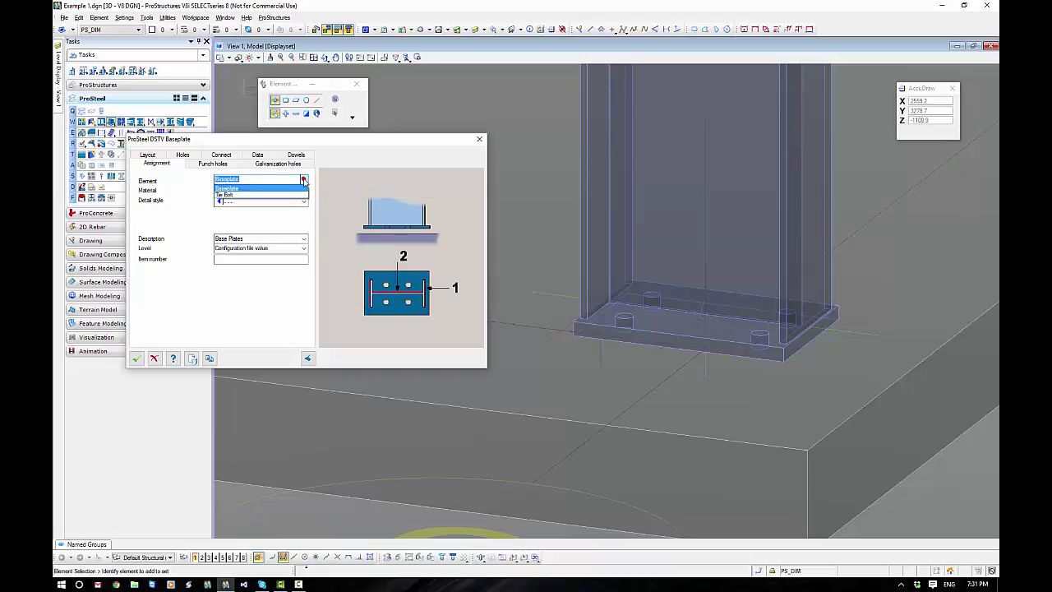
click(249, 178)
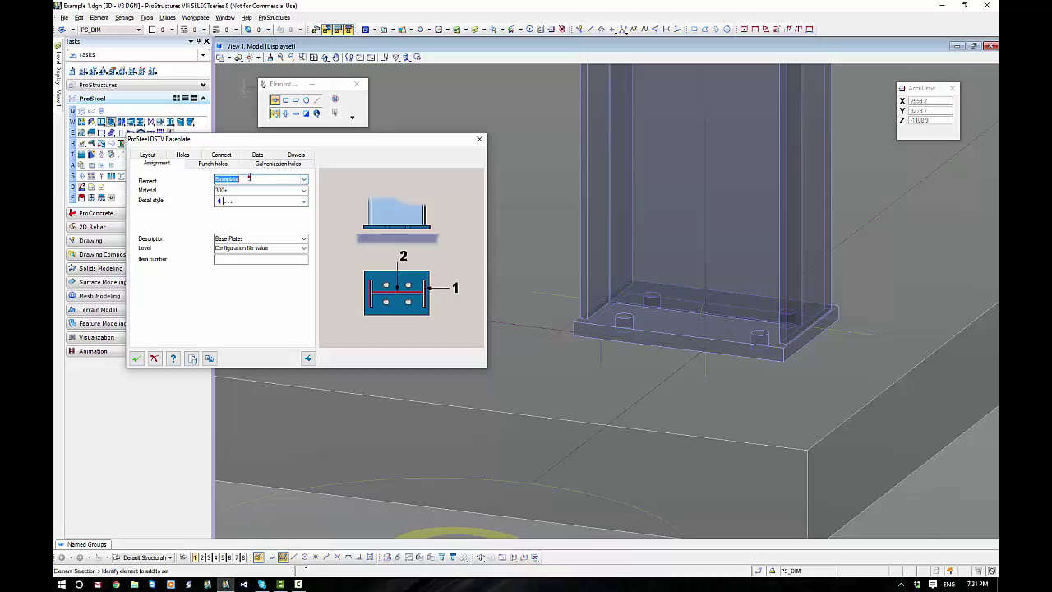
click(248, 179)
click(304, 191)
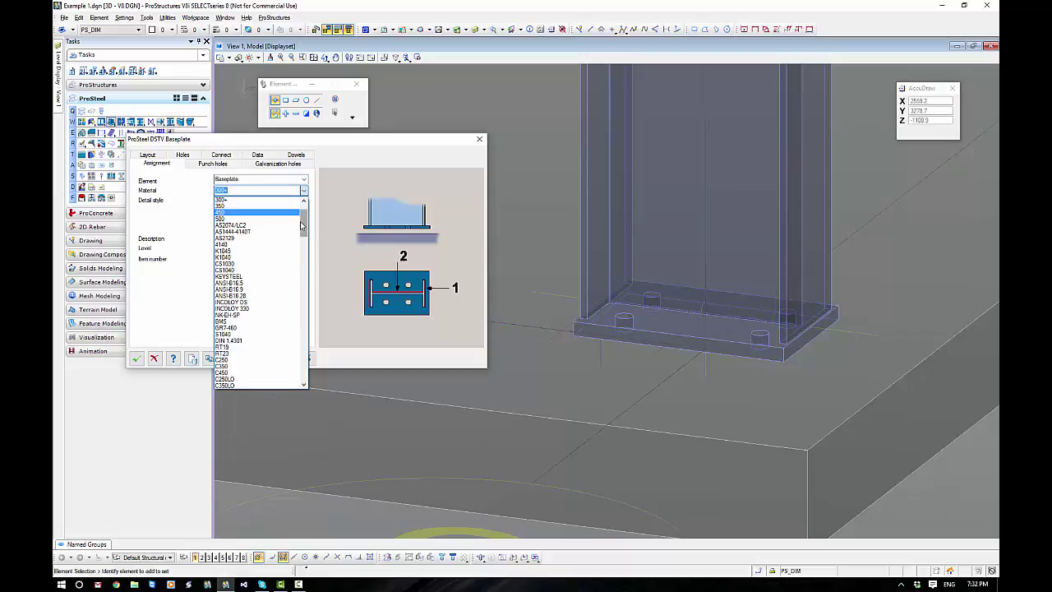
scroll(302, 215, up, 2)
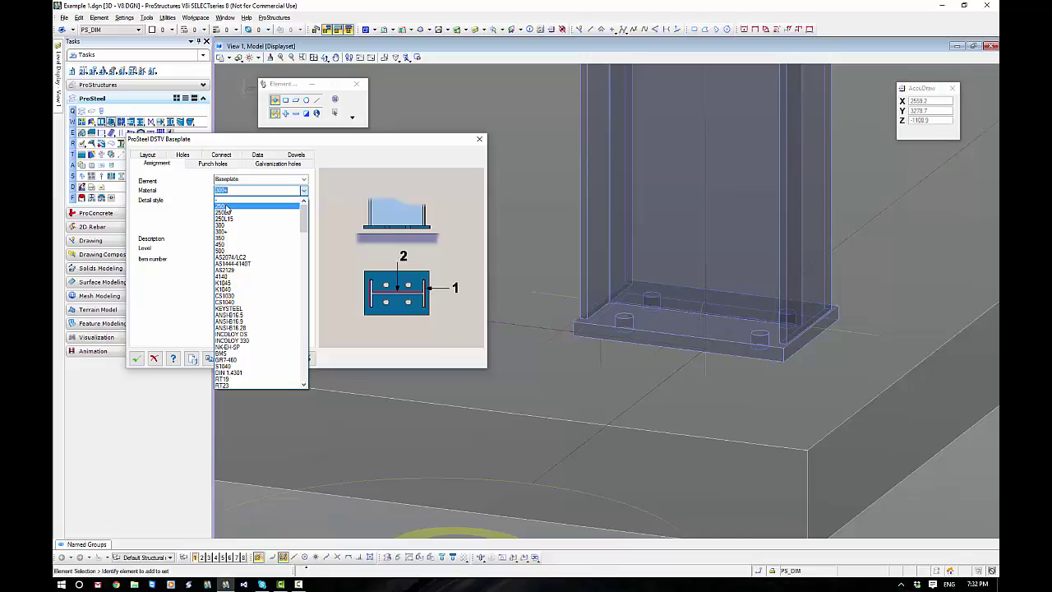
click(246, 181)
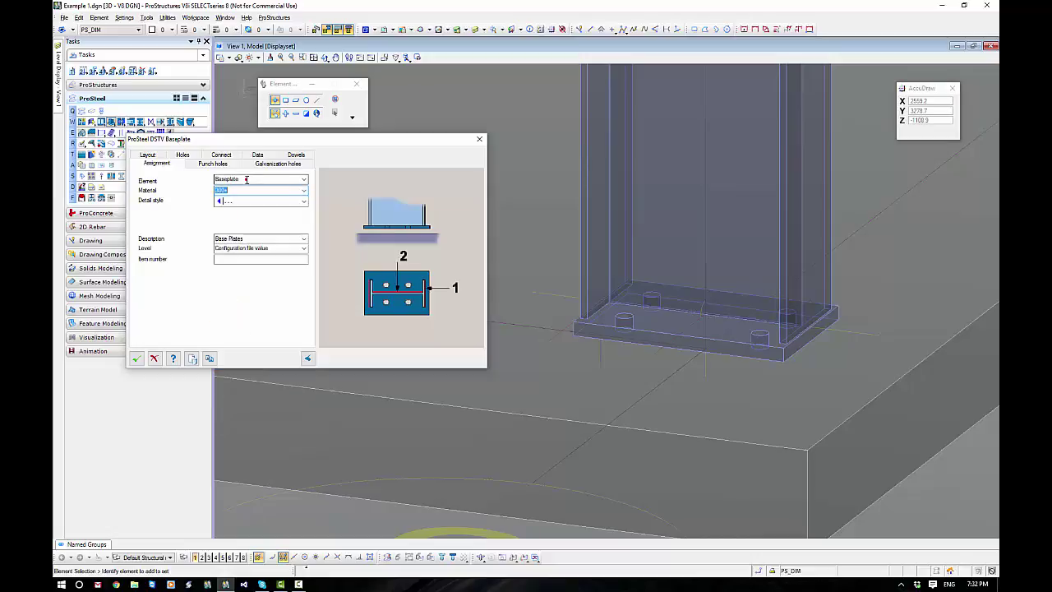
- Make the baseplate a polyplate with 205.0 Plate Width and choose a different material grade
click(147, 155)
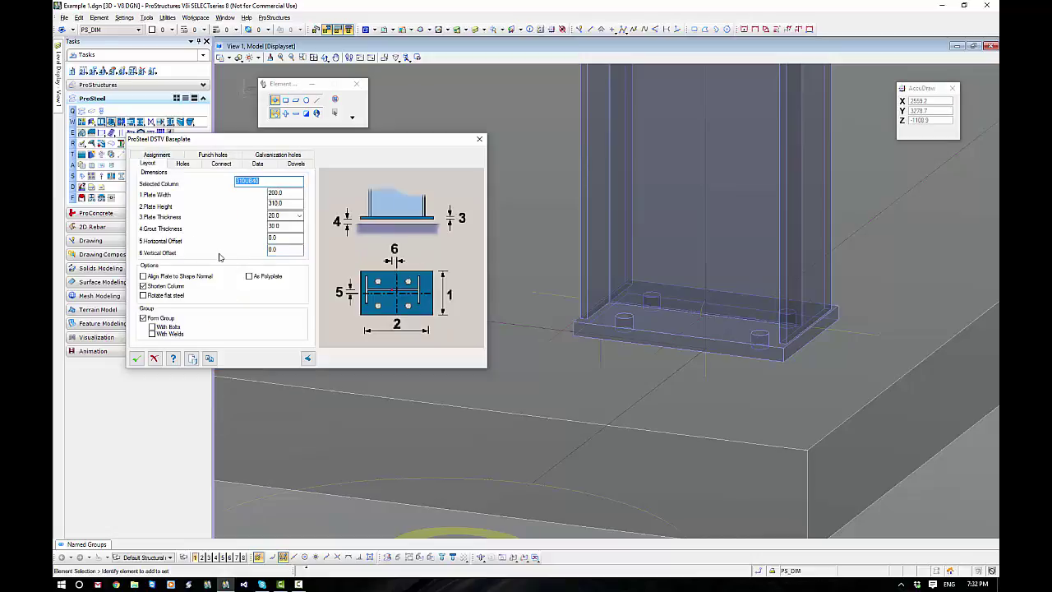
click(249, 277)
double_click(275, 193)
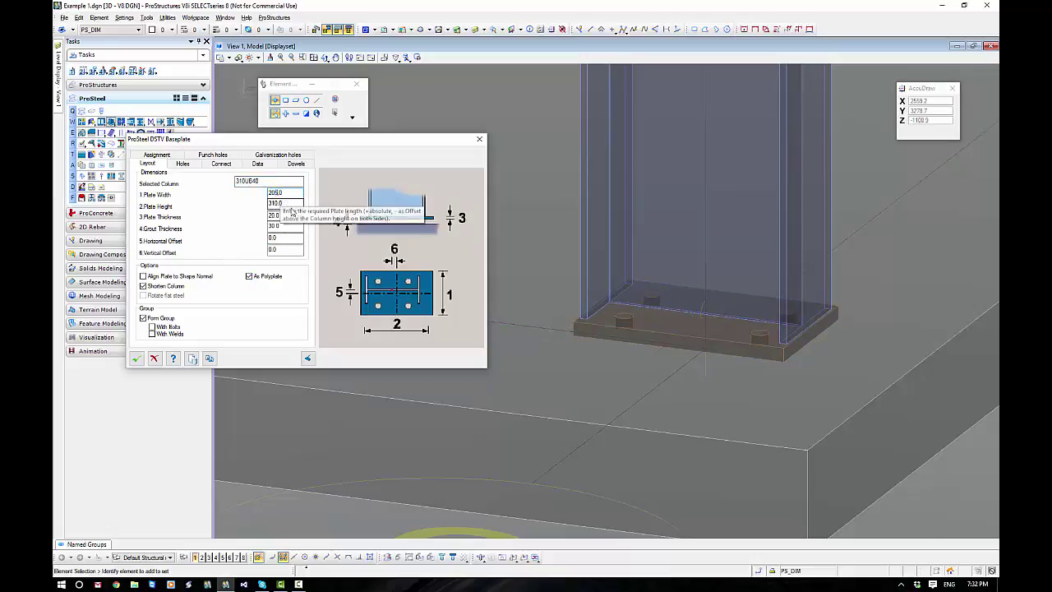
text(205.0)
click(156, 154)
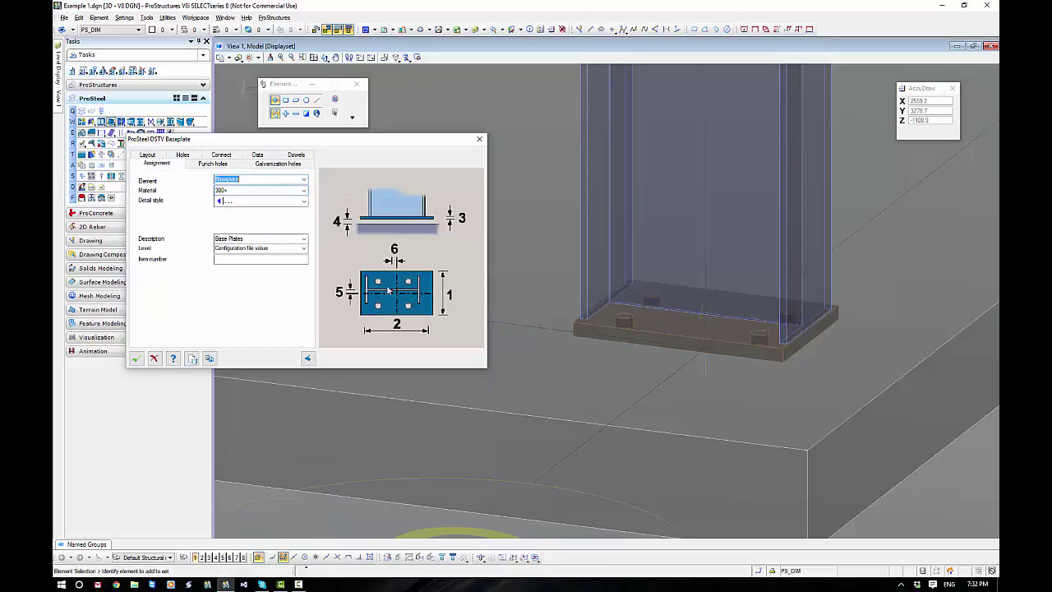
click(303, 190)
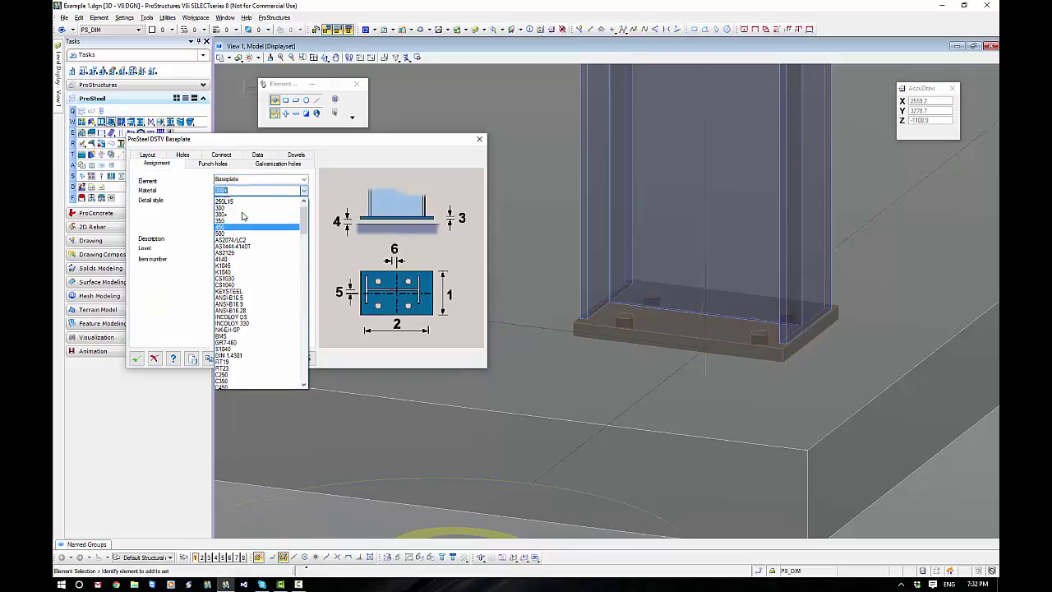
click(222, 204)
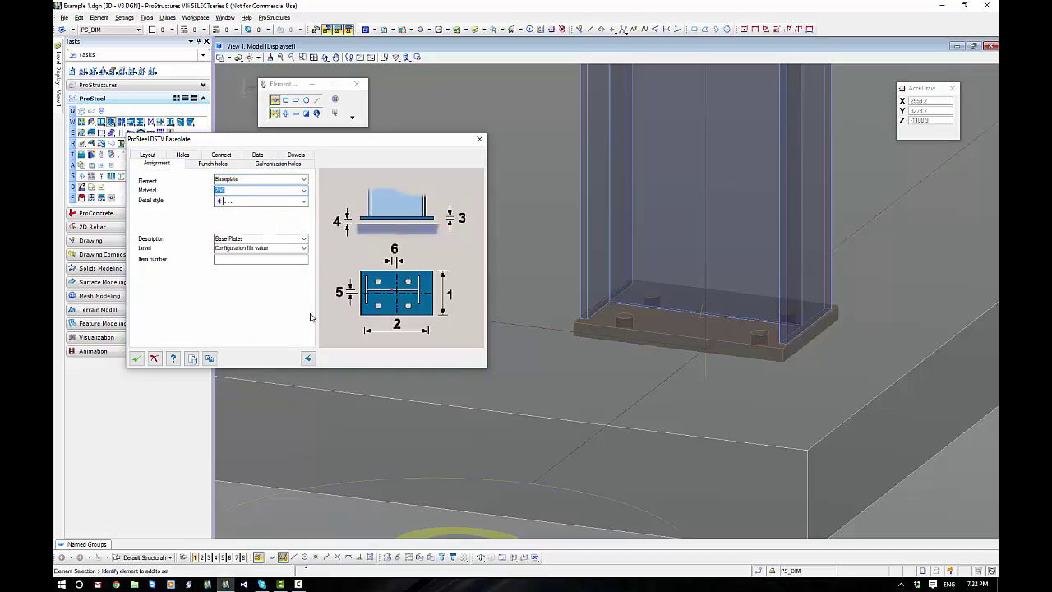
- Browse the placed baseplate's General and Partlist Data properties, then set material to 300+
click(635, 338)
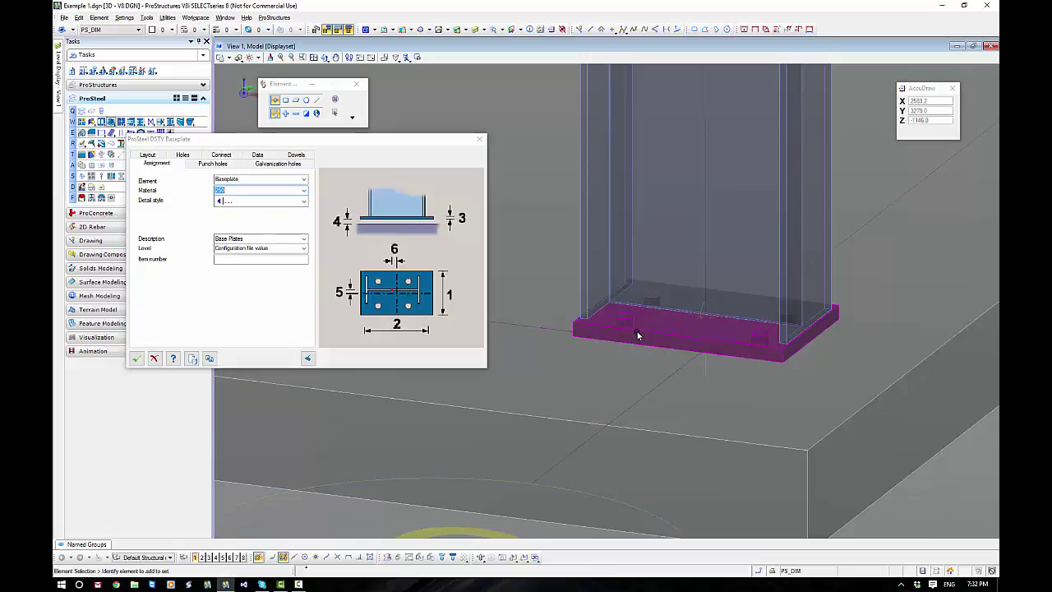
click(767, 375)
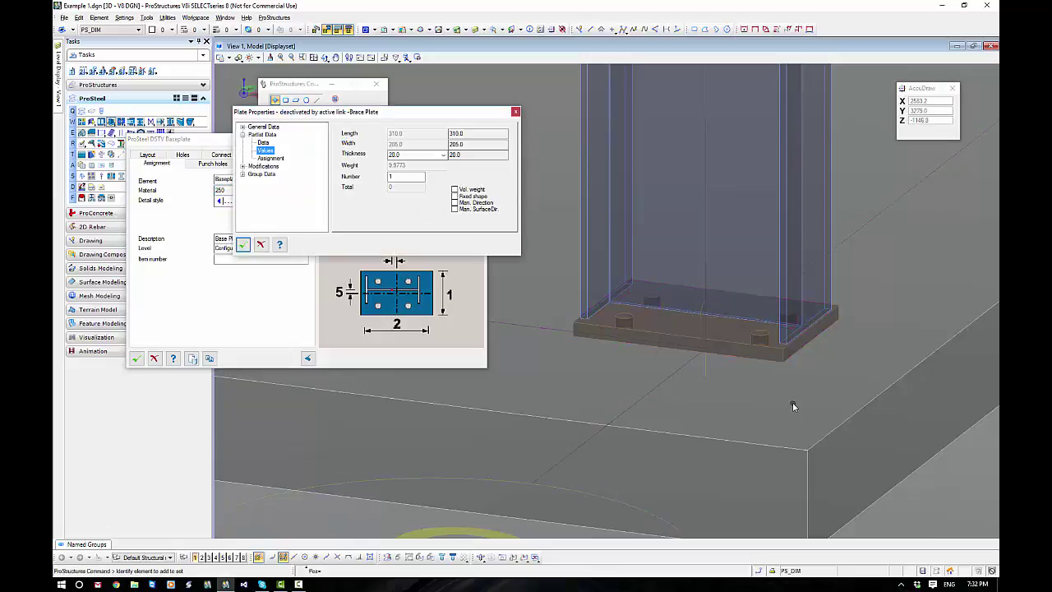
click(242, 127)
click(265, 134)
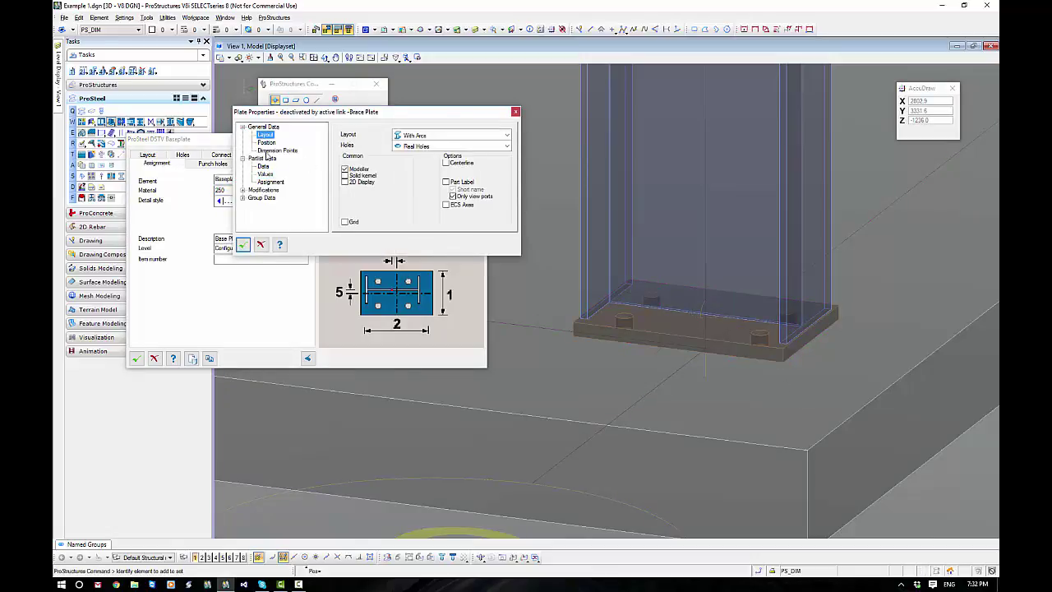
click(264, 167)
click(243, 126)
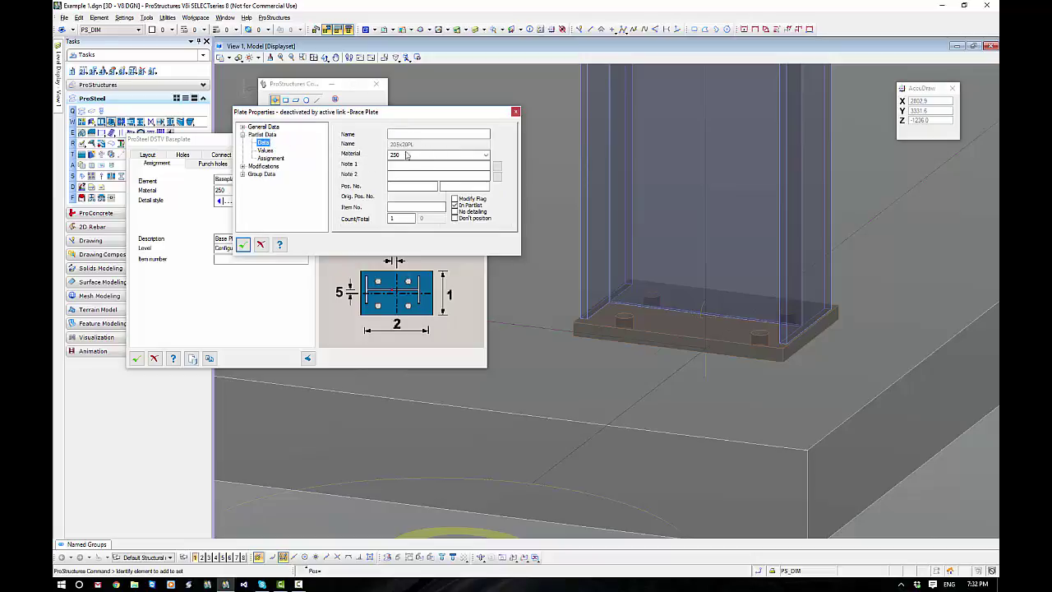
click(260, 244)
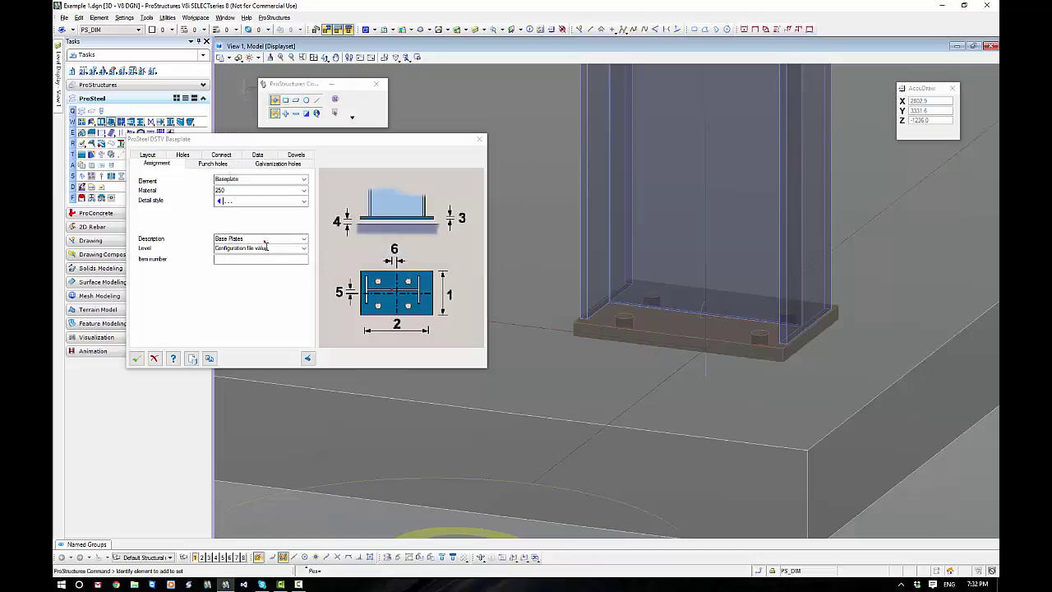
click(263, 190)
click(223, 231)
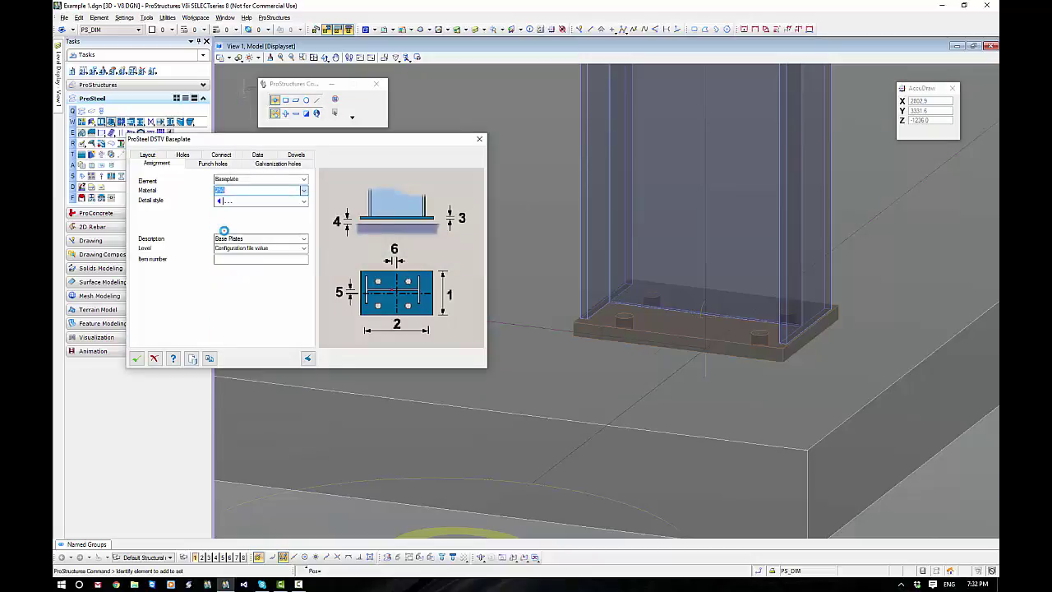
- Change the baseplate's Plate Width back to 200 and check its 300+ material assignment
click(145, 155)
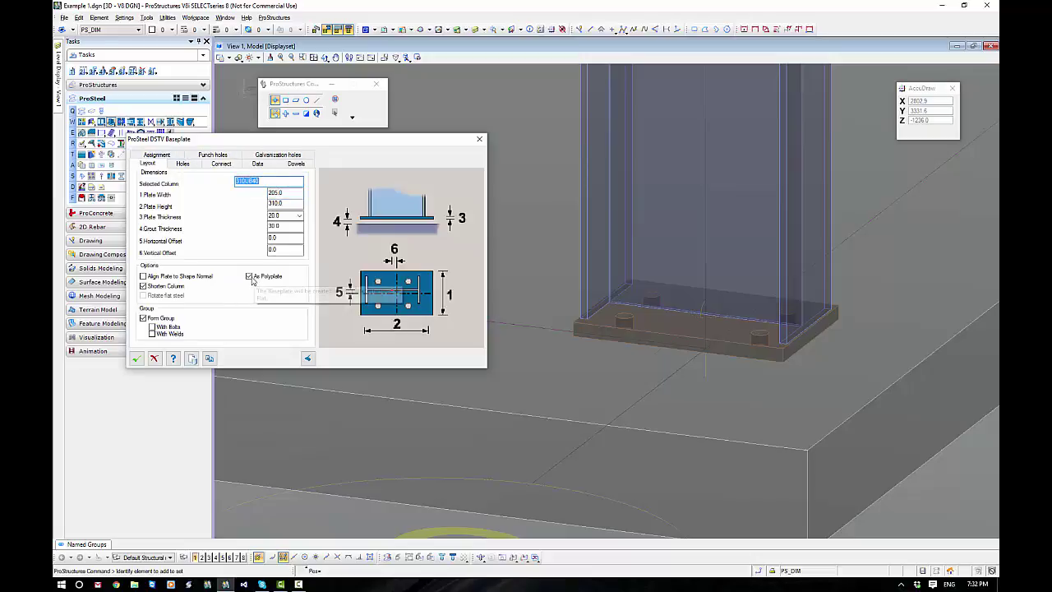
double_click(280, 192)
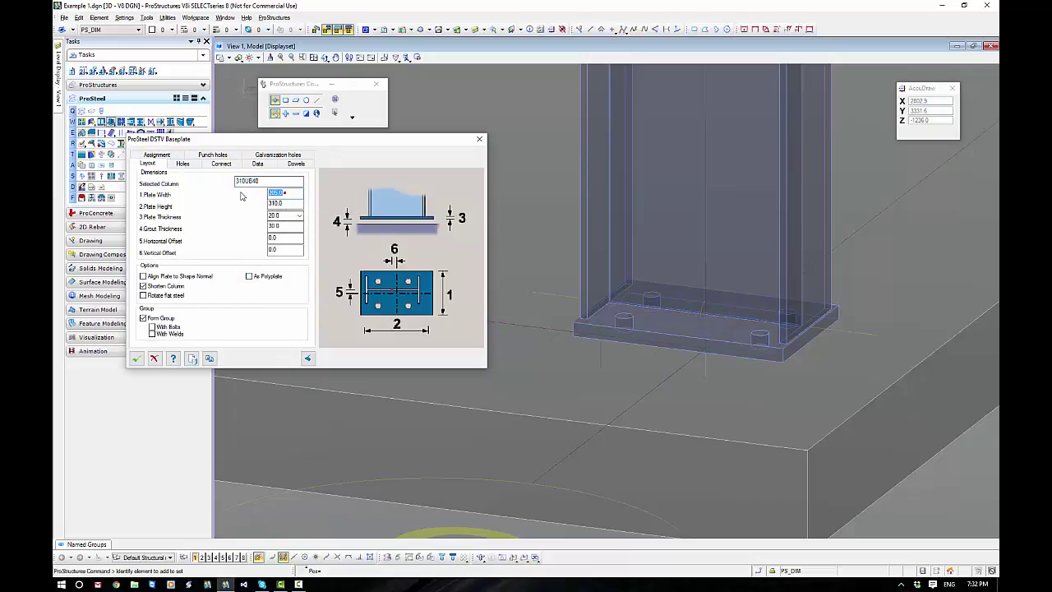
text(200)
key(Tab)
click(169, 156)
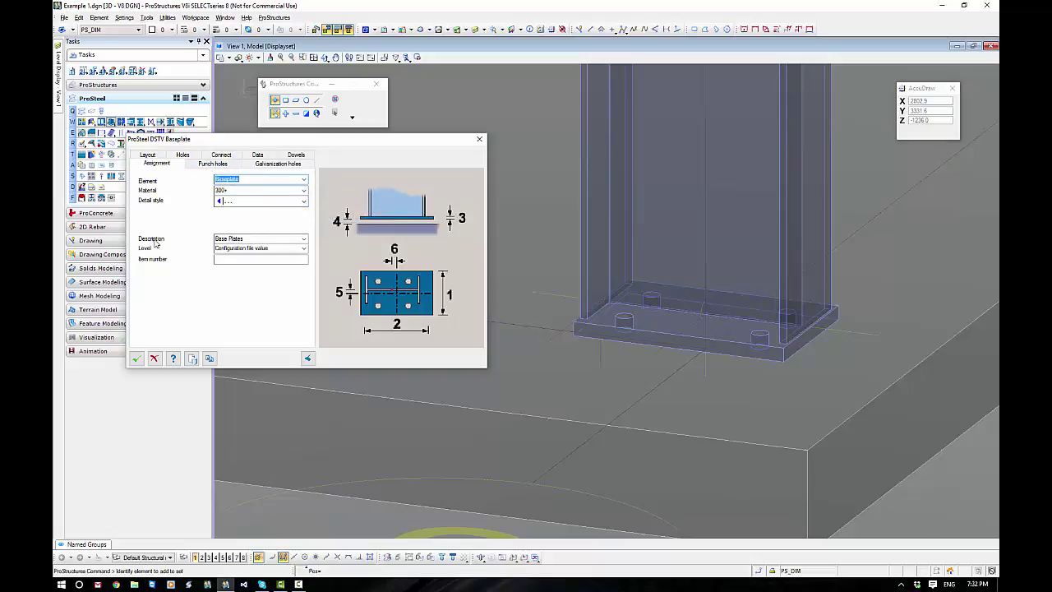
click(303, 241)
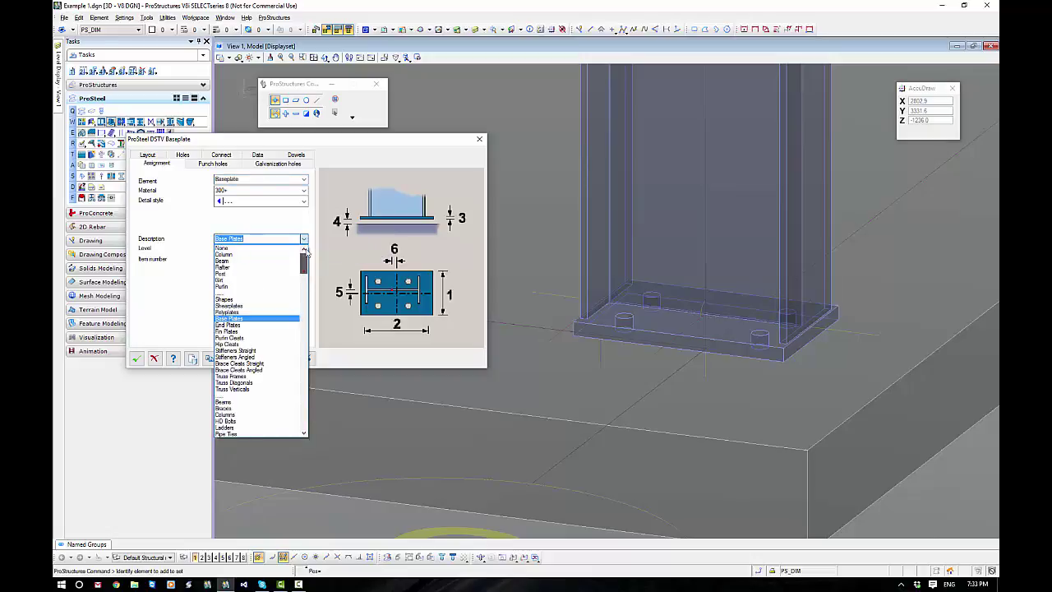
click(303, 263)
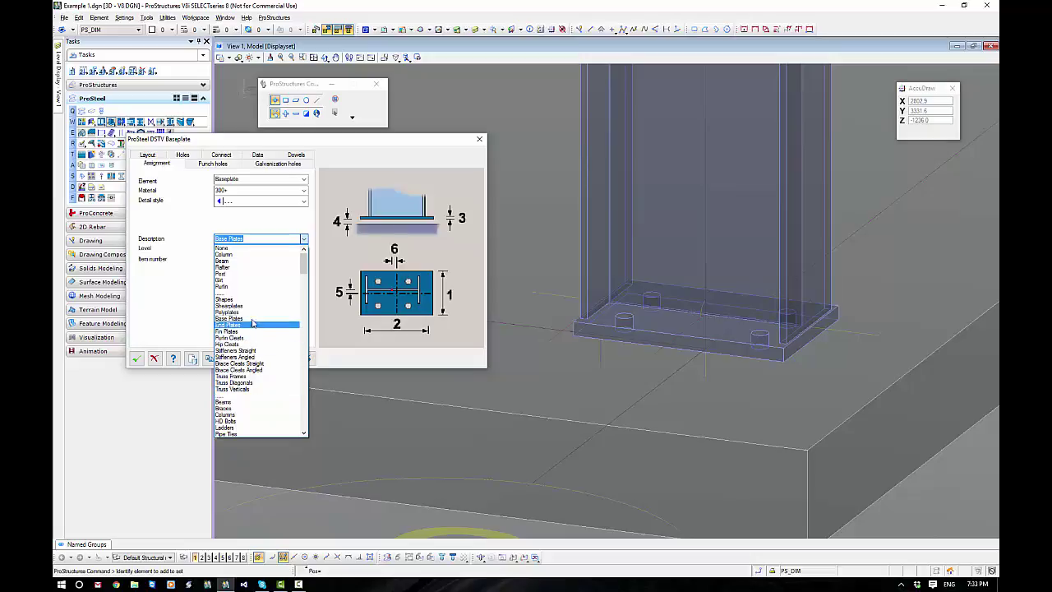
mouse_move(303, 263)
mouse_down()
mouse_move(306, 295)
mouse_move(310, 265)
mouse_up()
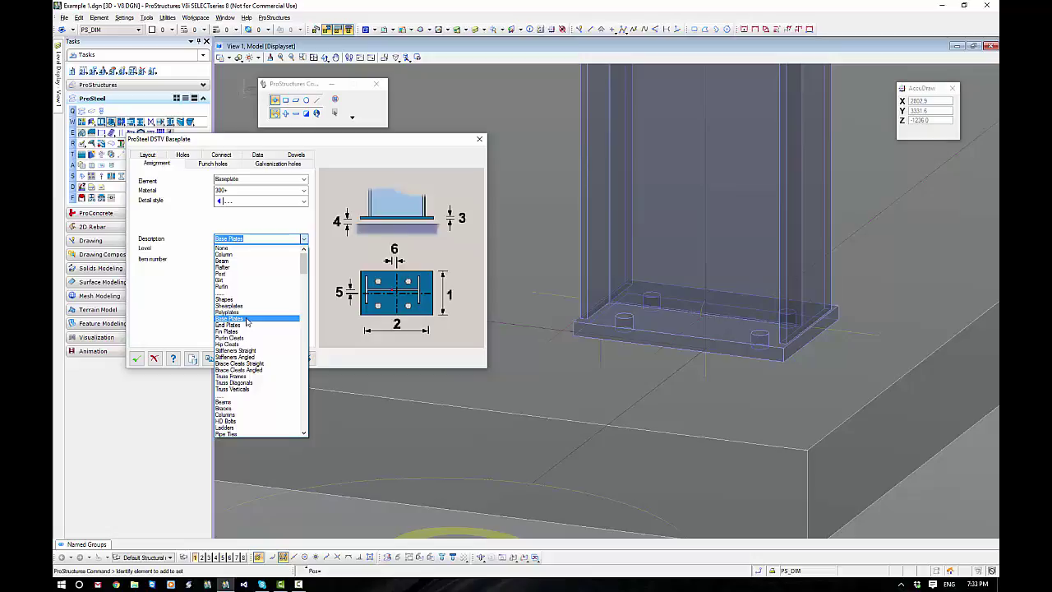
click(195, 238)
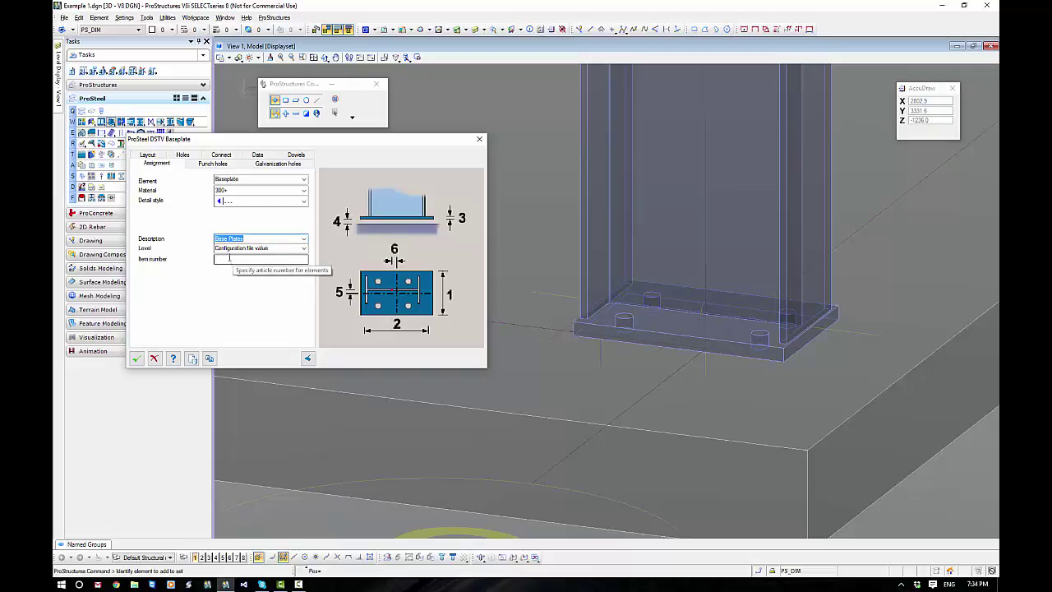
- Project the baseplate punch holes from Shape Vertices and bring the baseplate into view
click(211, 165)
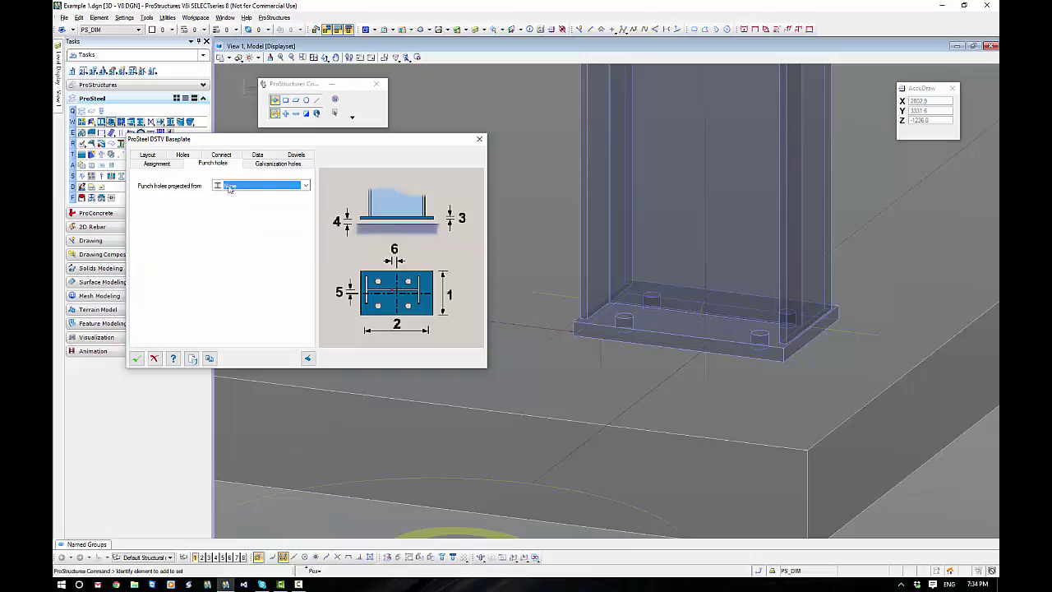
click(306, 186)
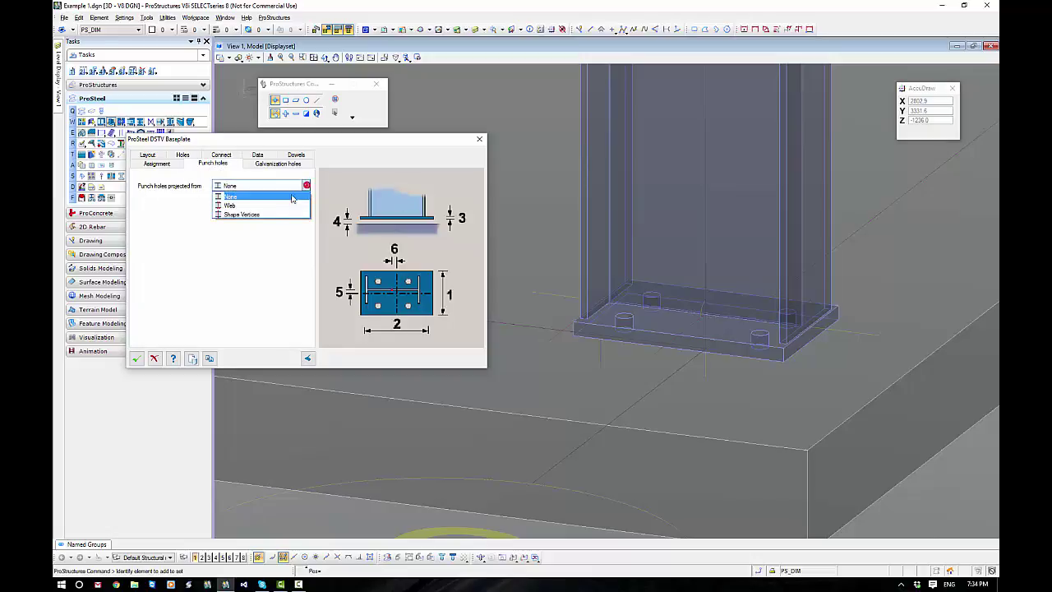
click(243, 216)
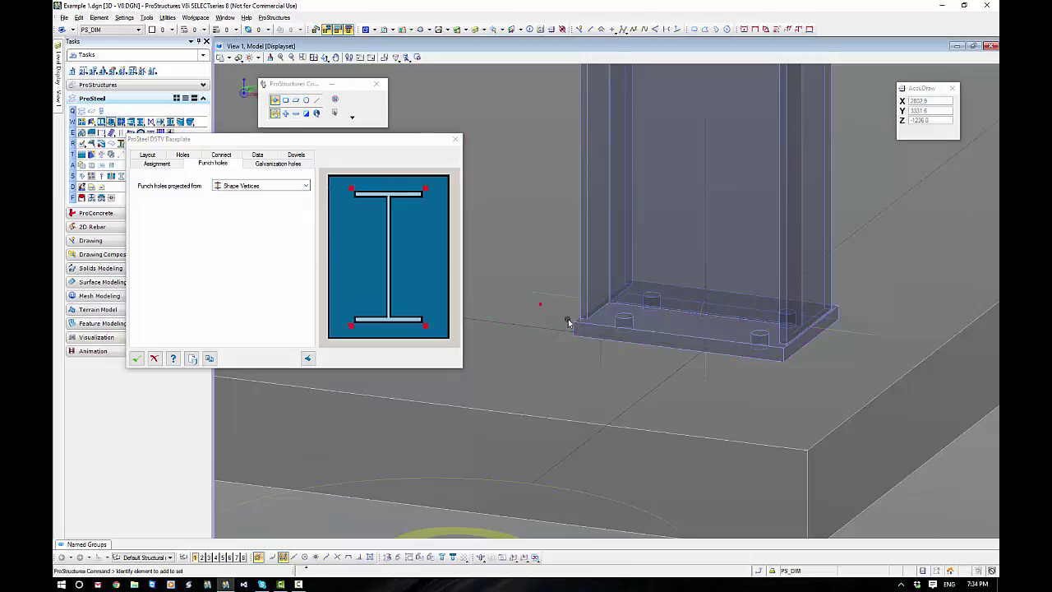
scroll(571, 322, up, 4)
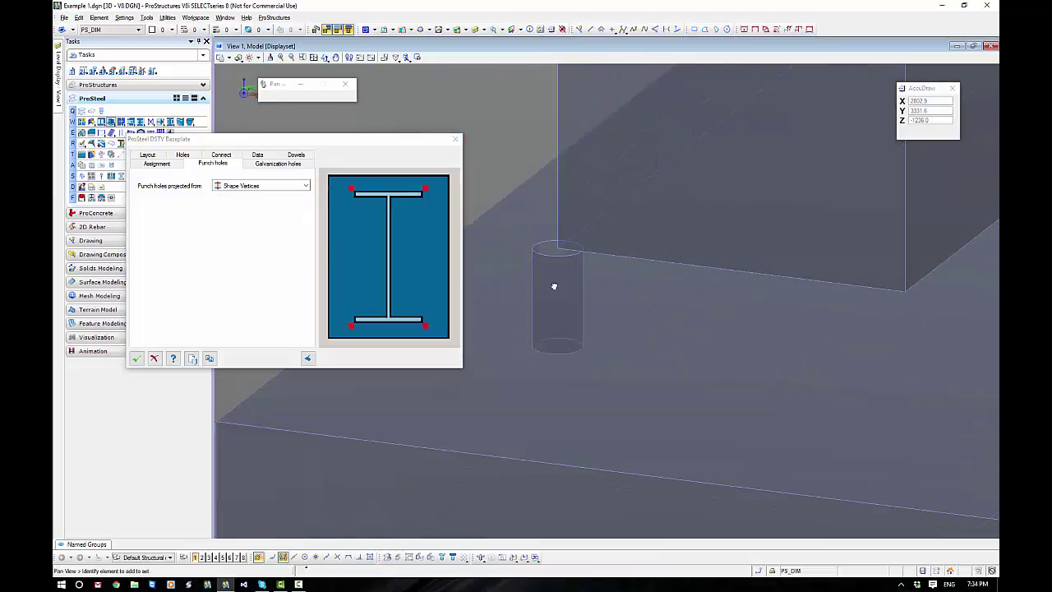
middle_drag(554, 286, 618, 298)
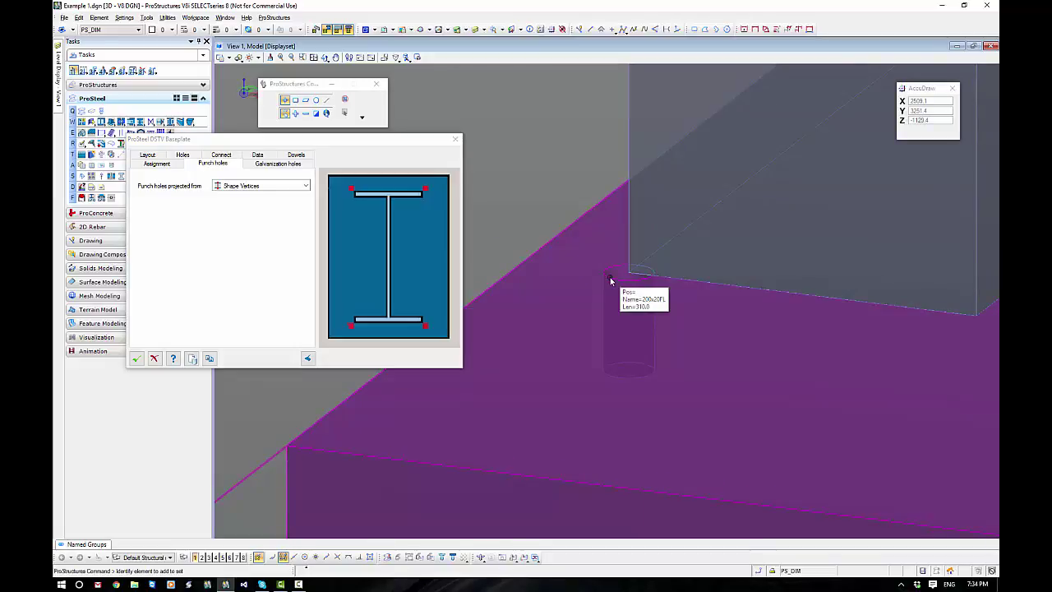
scroll(611, 282, down, 4)
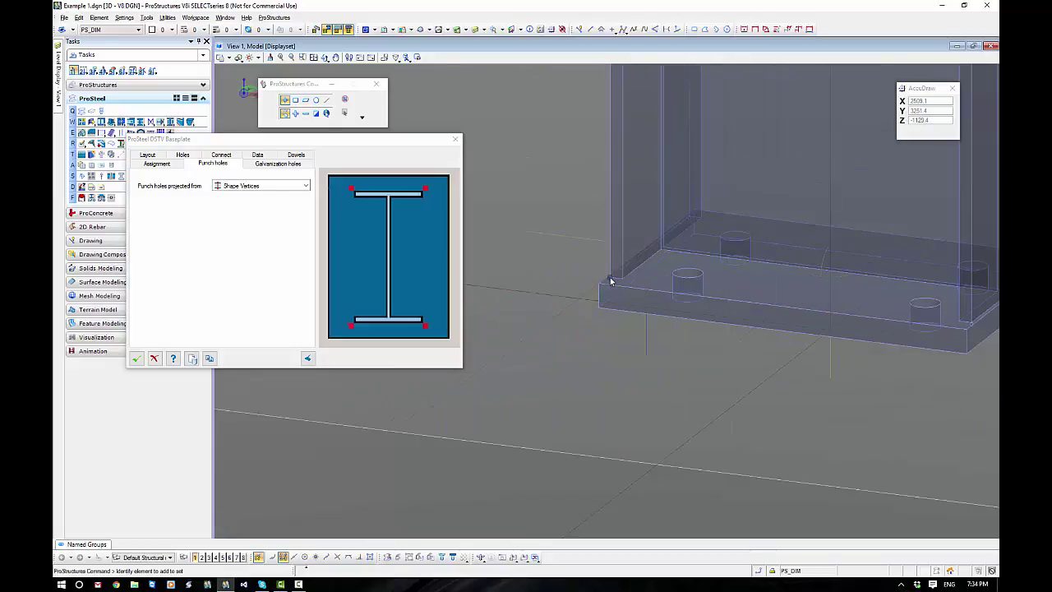
middle_click(785, 300)
middle_drag(785, 300, 666, 320)
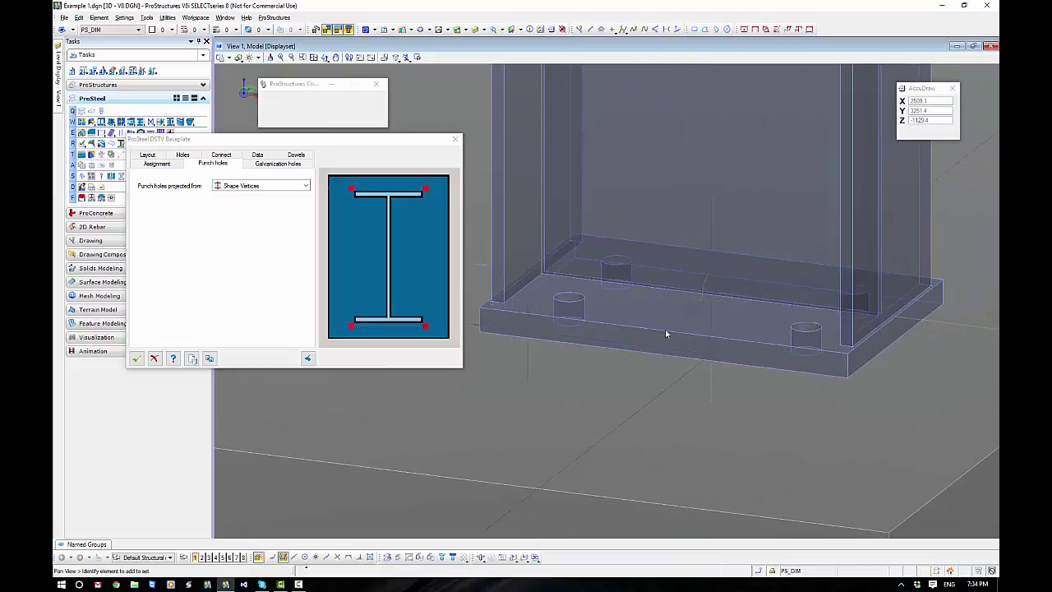
- Try projecting punch holes from the web, then set punch hole projection to None
click(283, 187)
click(234, 204)
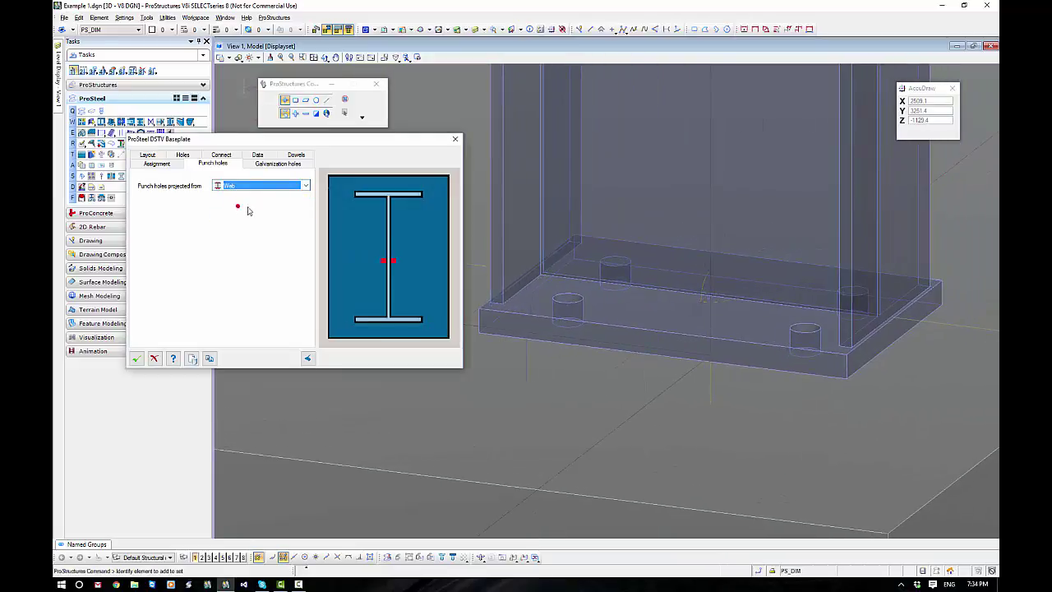
scroll(729, 304, up, 3)
scroll(728, 304, up, 2)
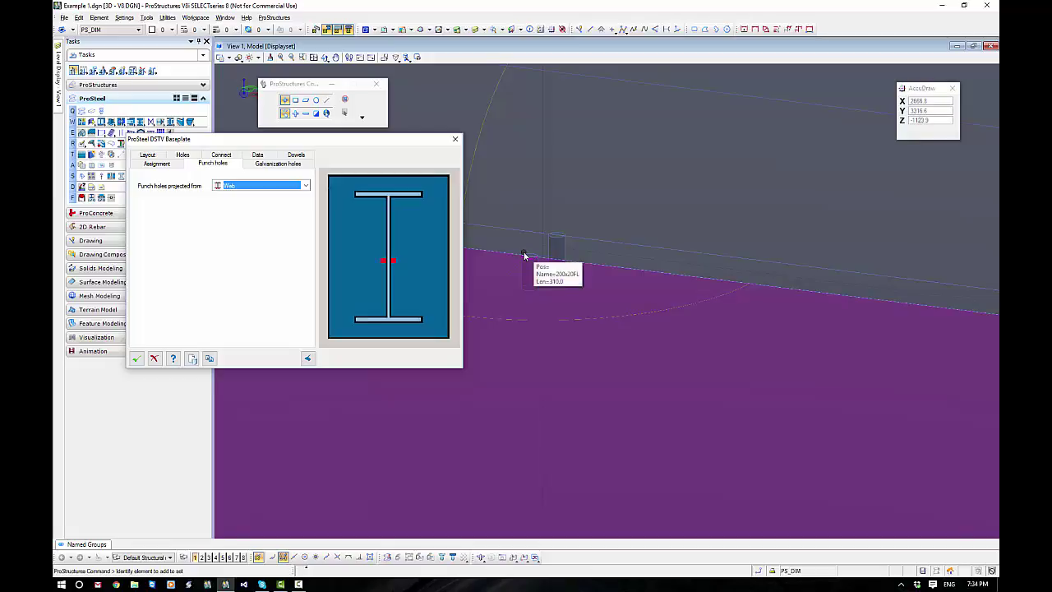
click(236, 188)
click(240, 196)
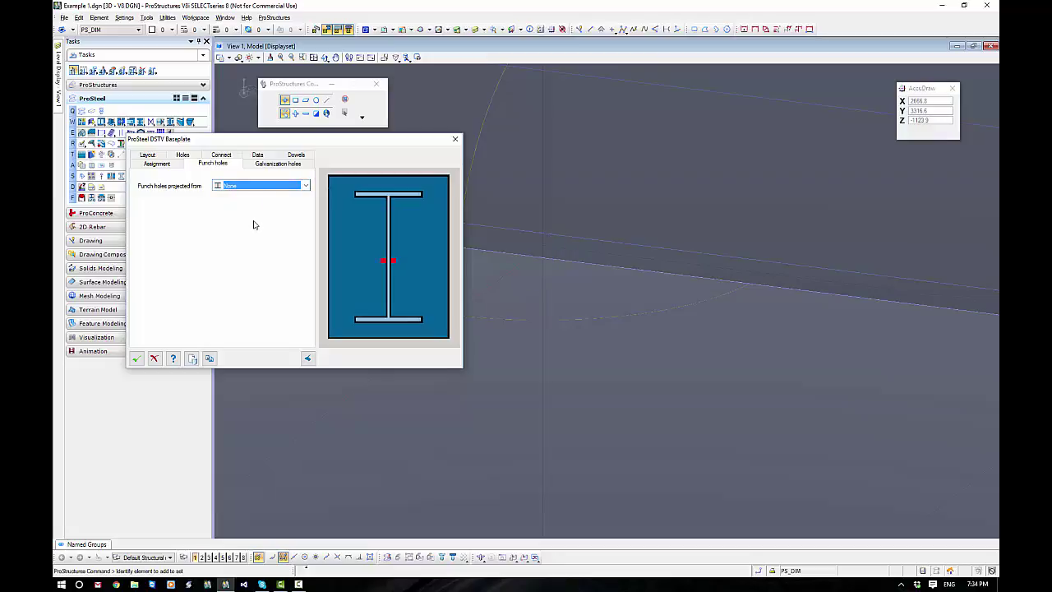
scroll(317, 423, down, 3)
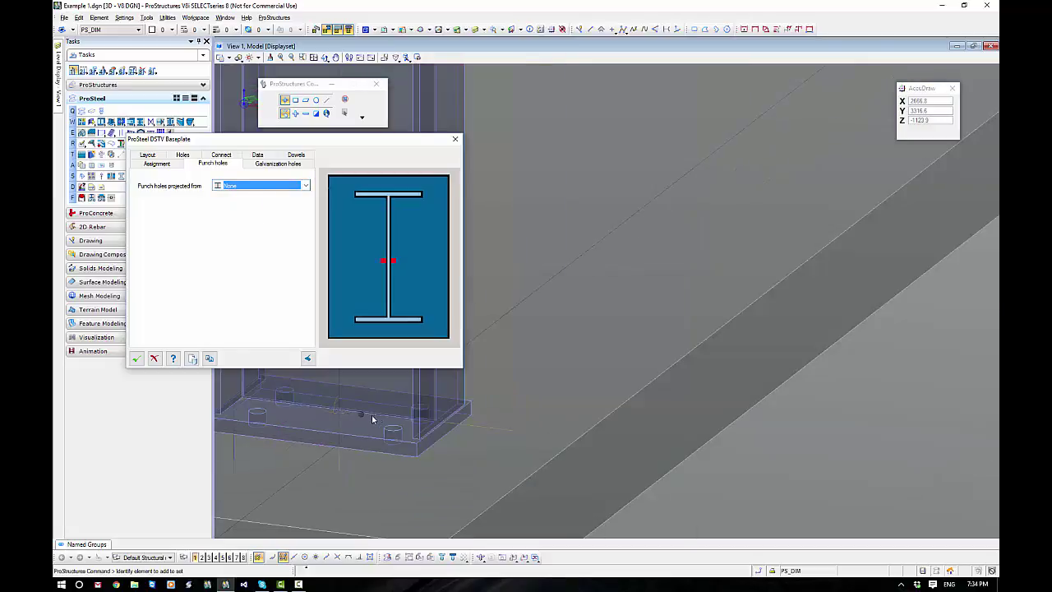
middle_drag(375, 418, 618, 364)
scroll(557, 357, up, 3)
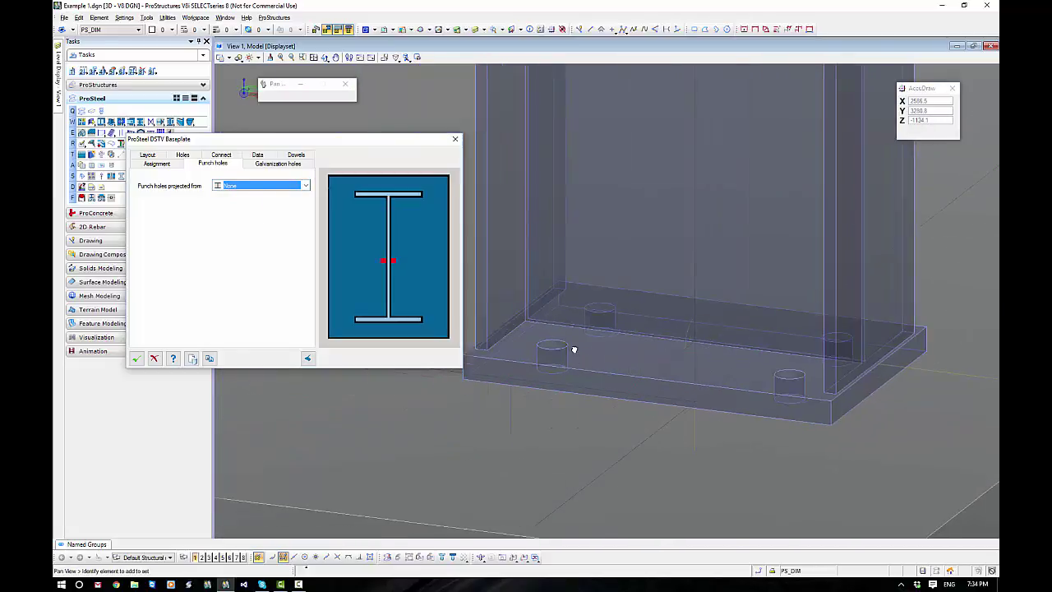
- Put galvanization holes in the column web, 20.0 from the baseplate (after trying 10)
click(275, 164)
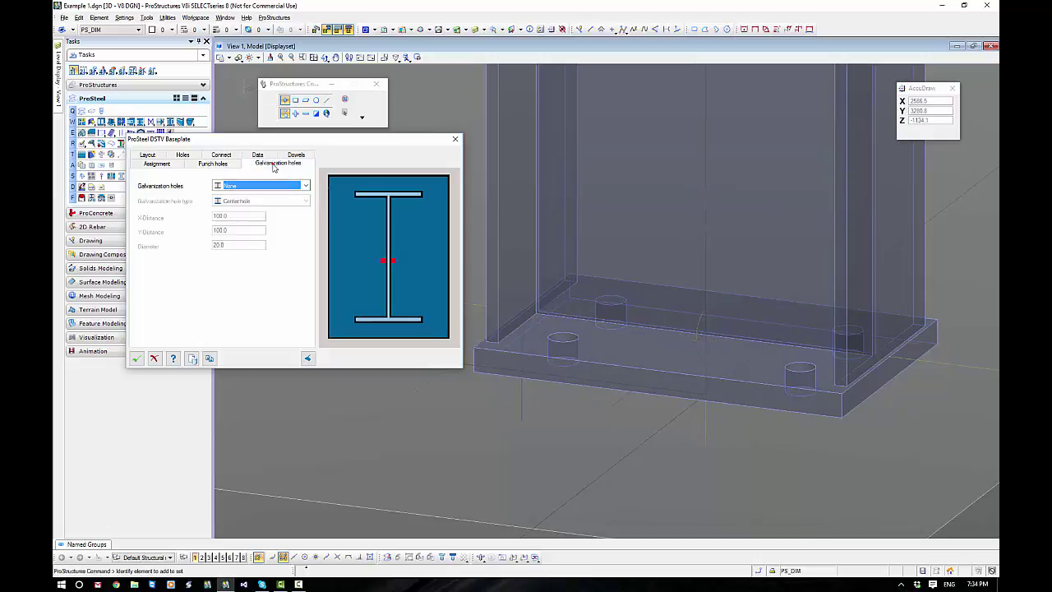
click(262, 185)
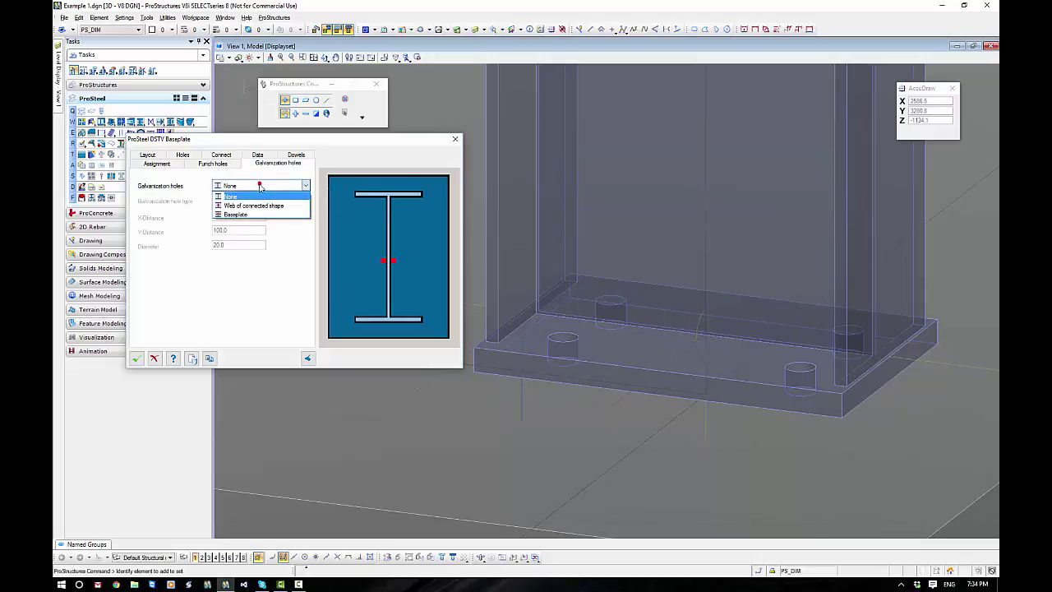
click(244, 206)
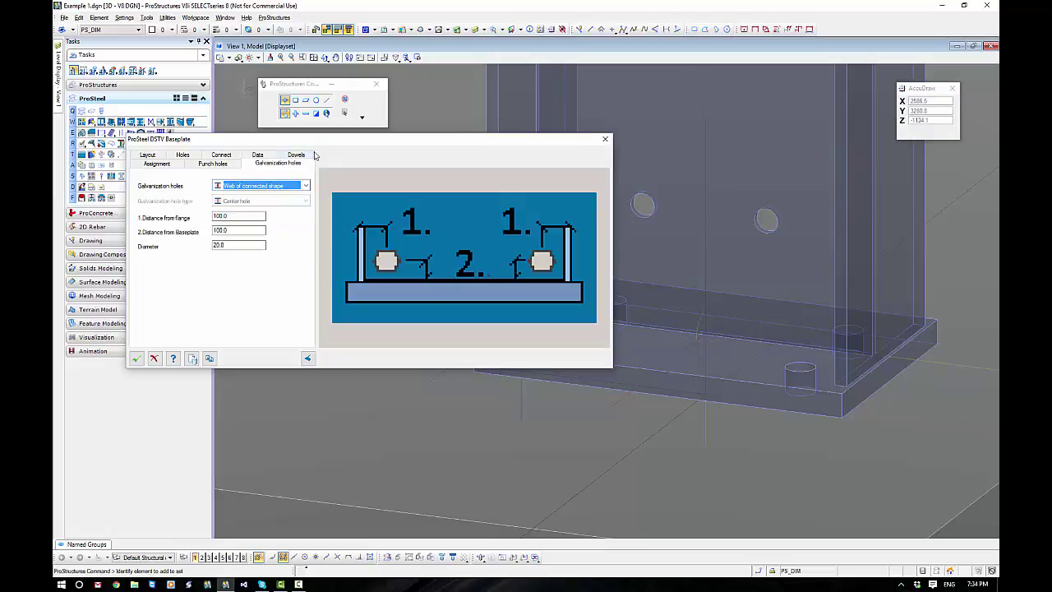
drag(322, 140, 277, 78)
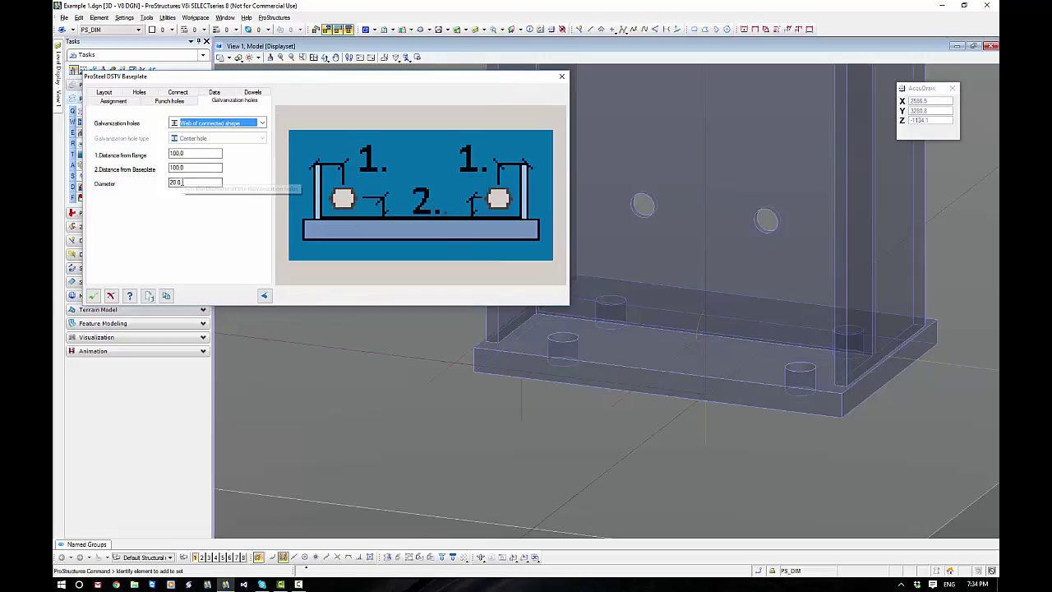
double_click(183, 168)
text(10)
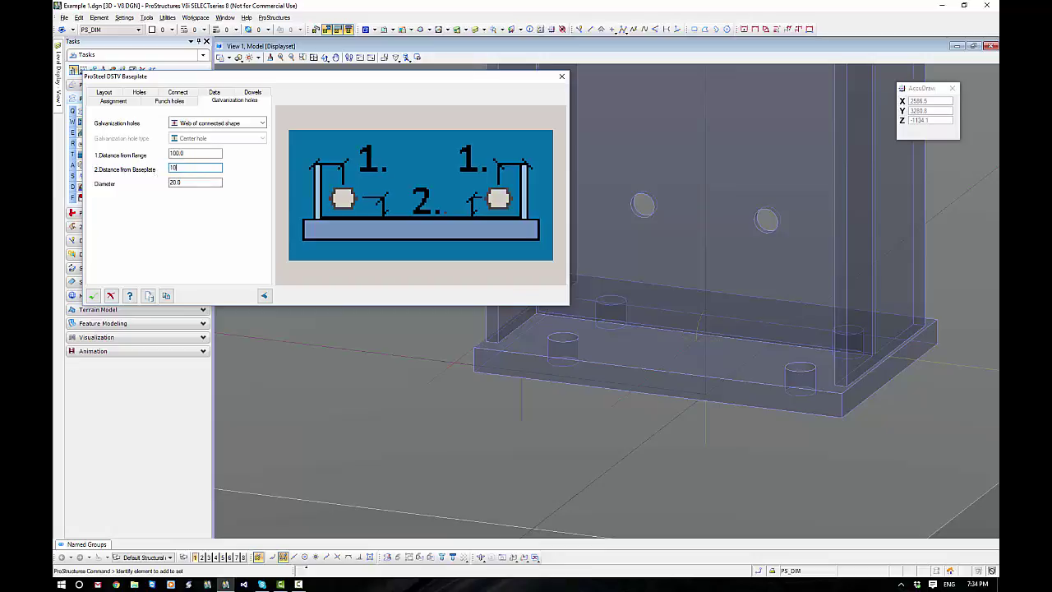
click(200, 153)
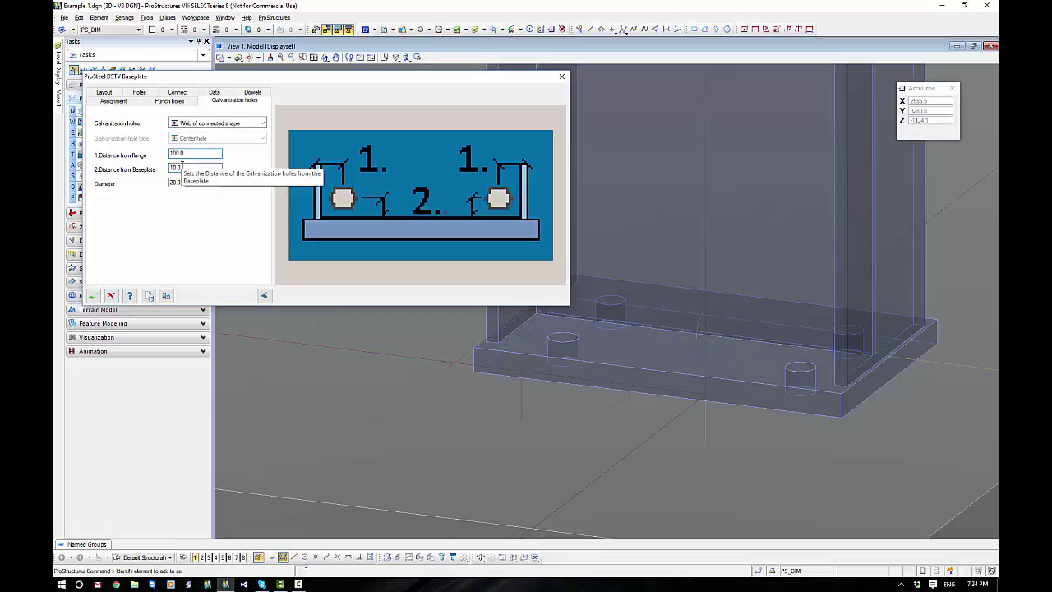
double_click(176, 167)
text(20)
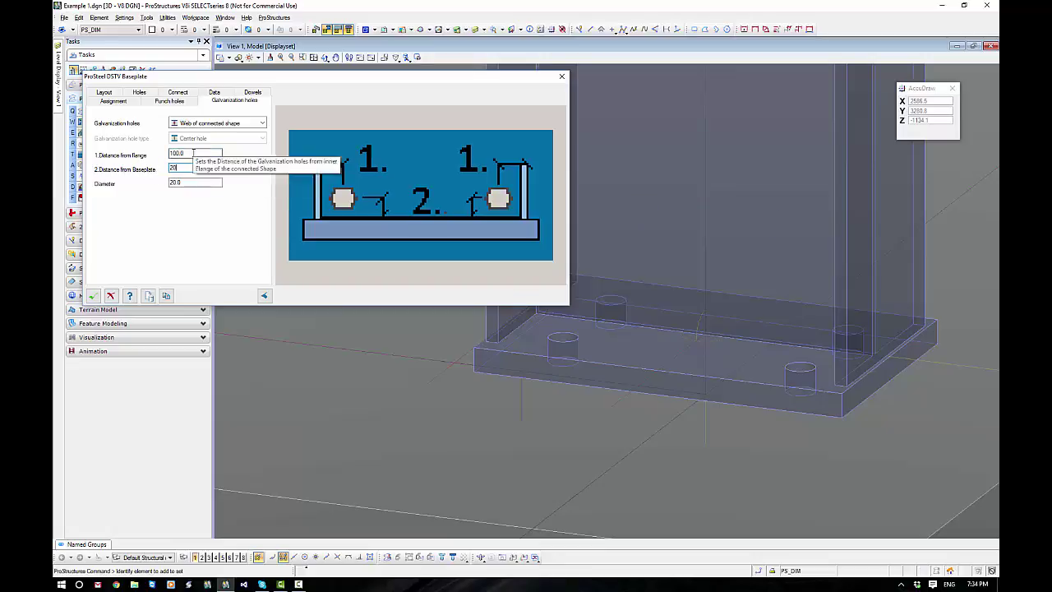
key(Return)
click(192, 153)
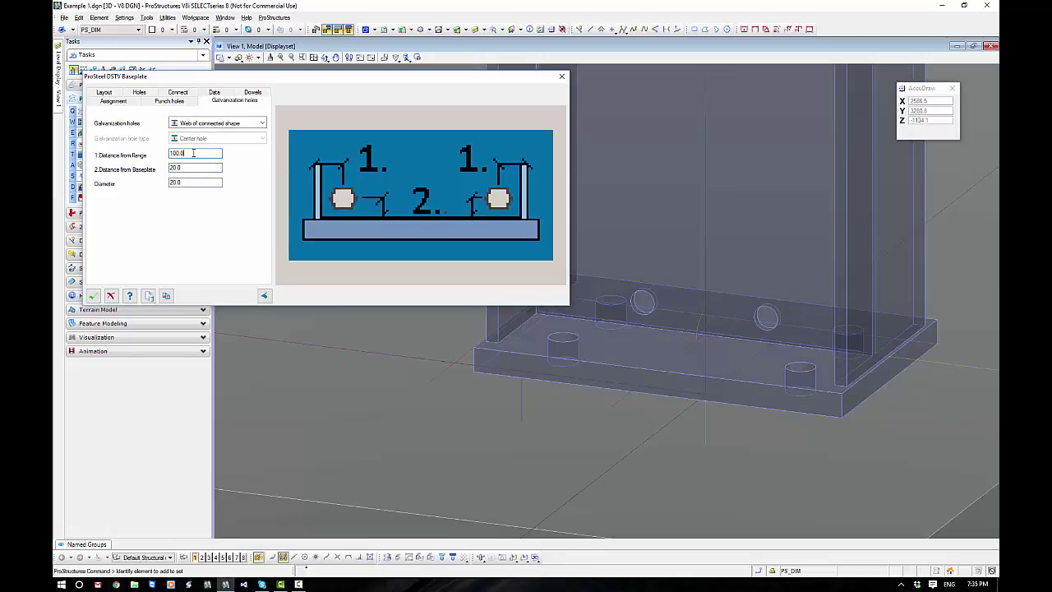
- Place four galvanization holes in the baseplate with Y-Distance 100.0 and X-Distance 20.0
click(218, 123)
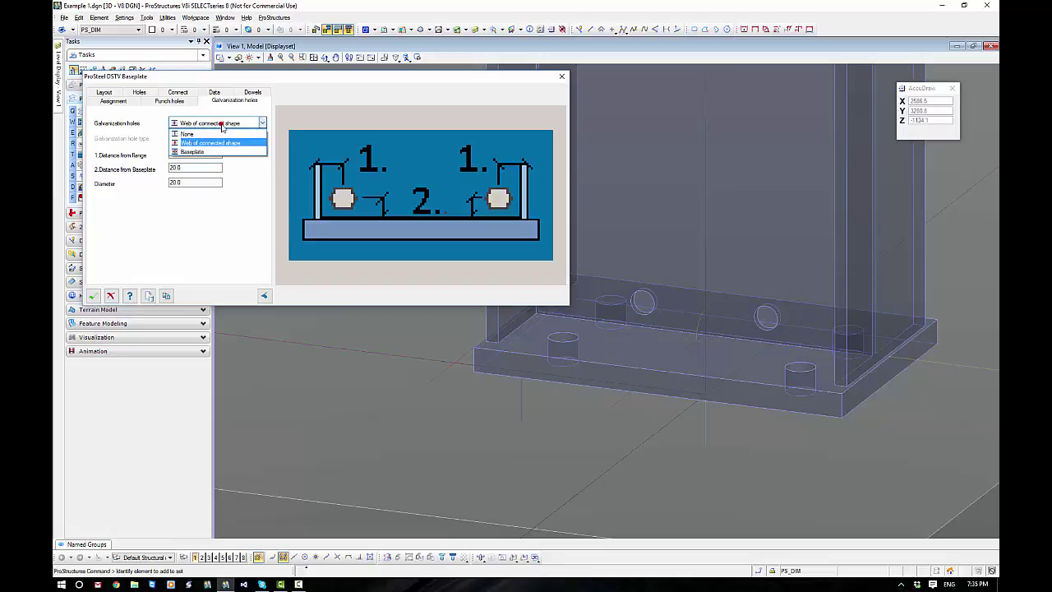
click(195, 154)
click(194, 154)
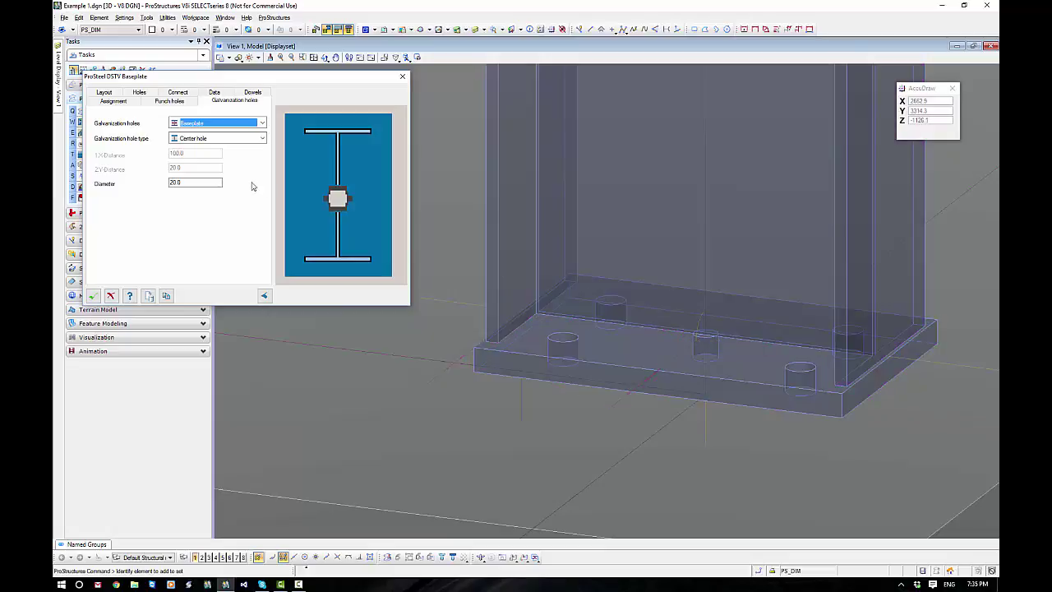
click(215, 138)
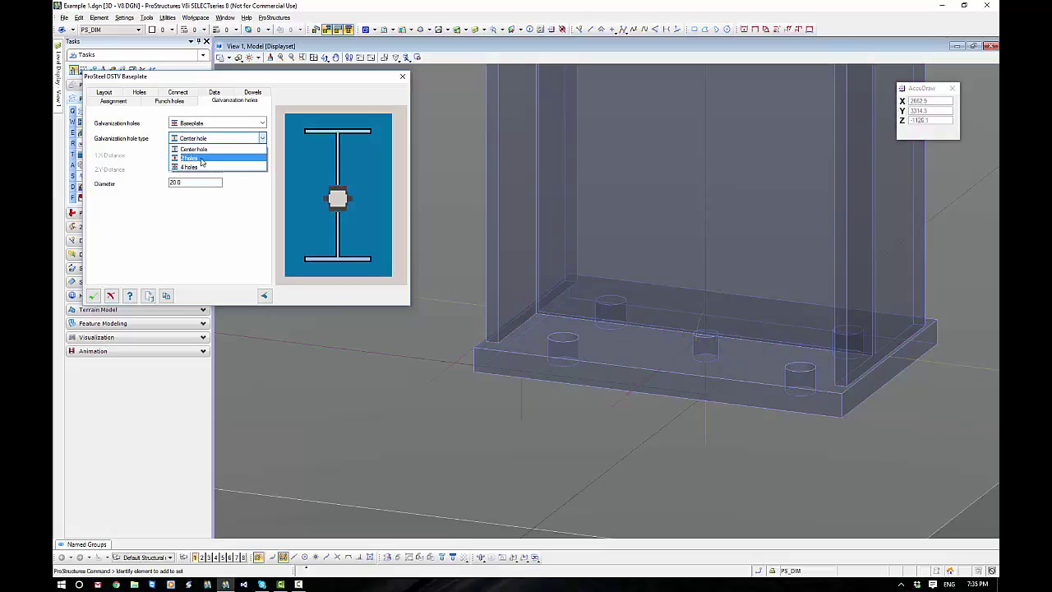
click(196, 168)
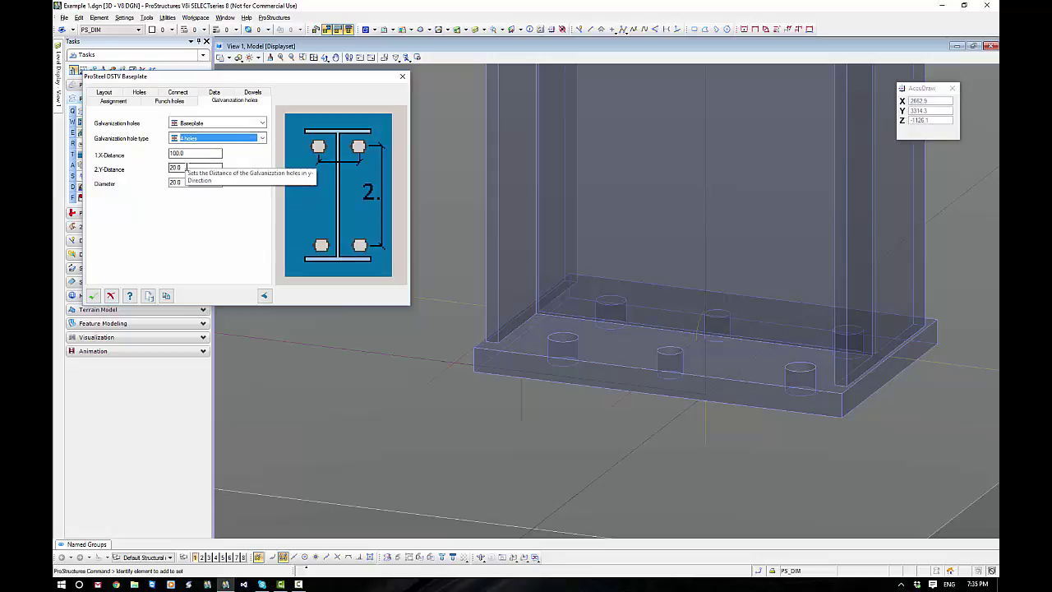
drag(185, 165, 146, 171)
text(100)
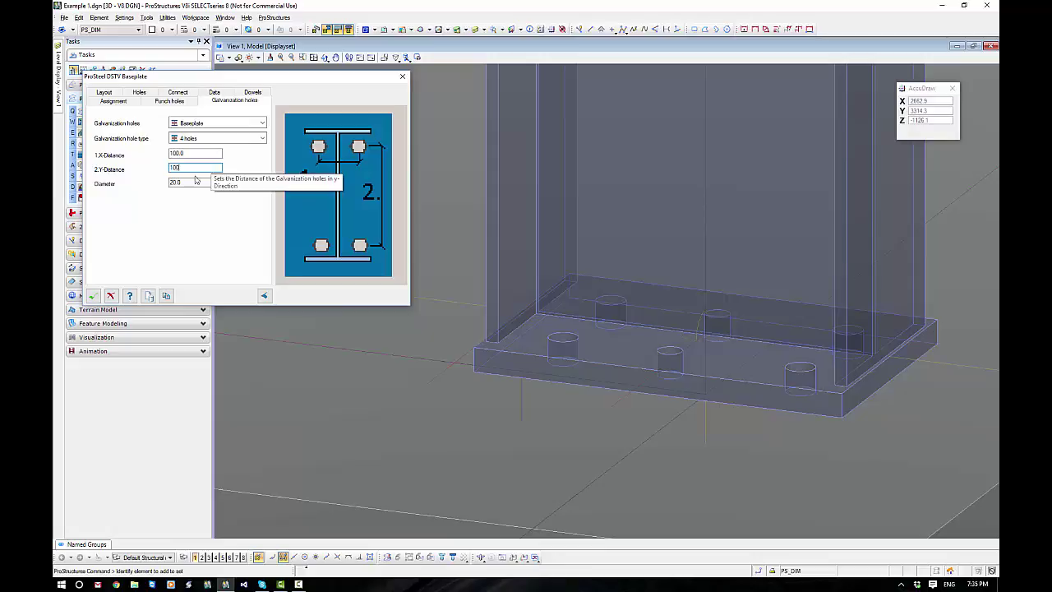
click(194, 154)
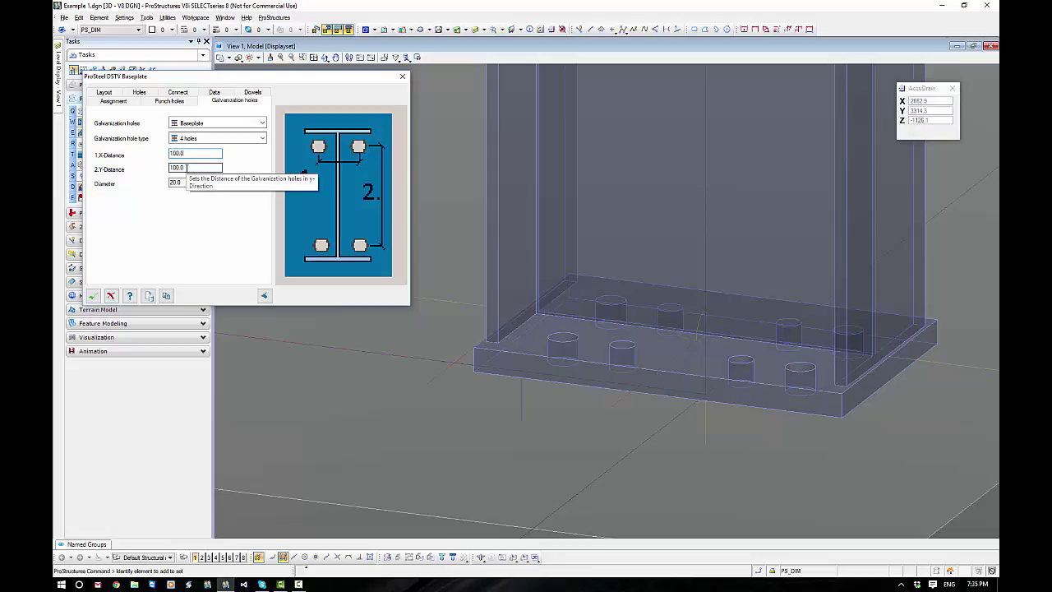
drag(189, 155, 131, 157)
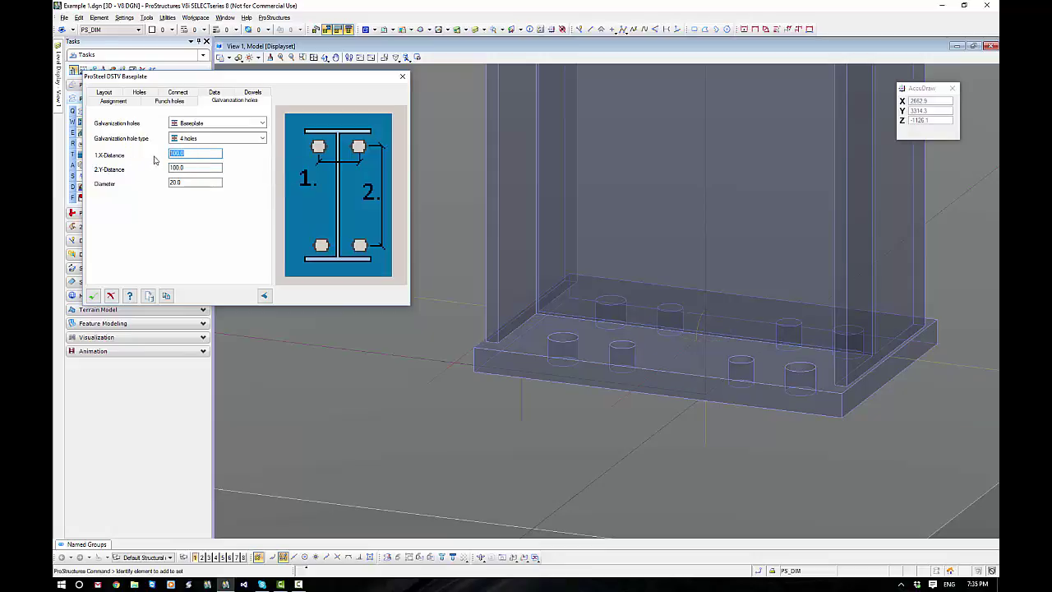
text(20)
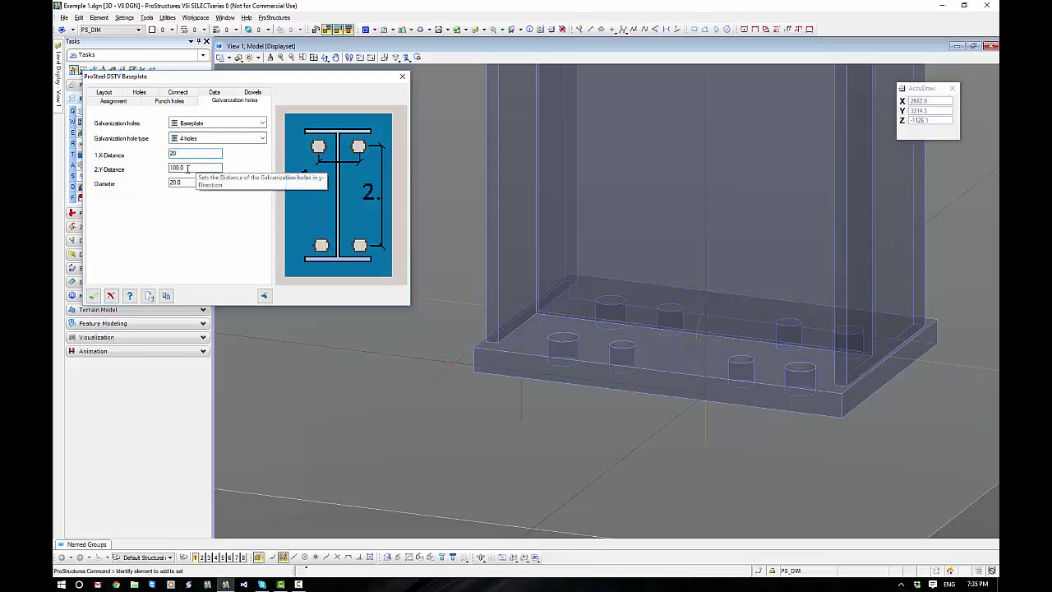
click(187, 167)
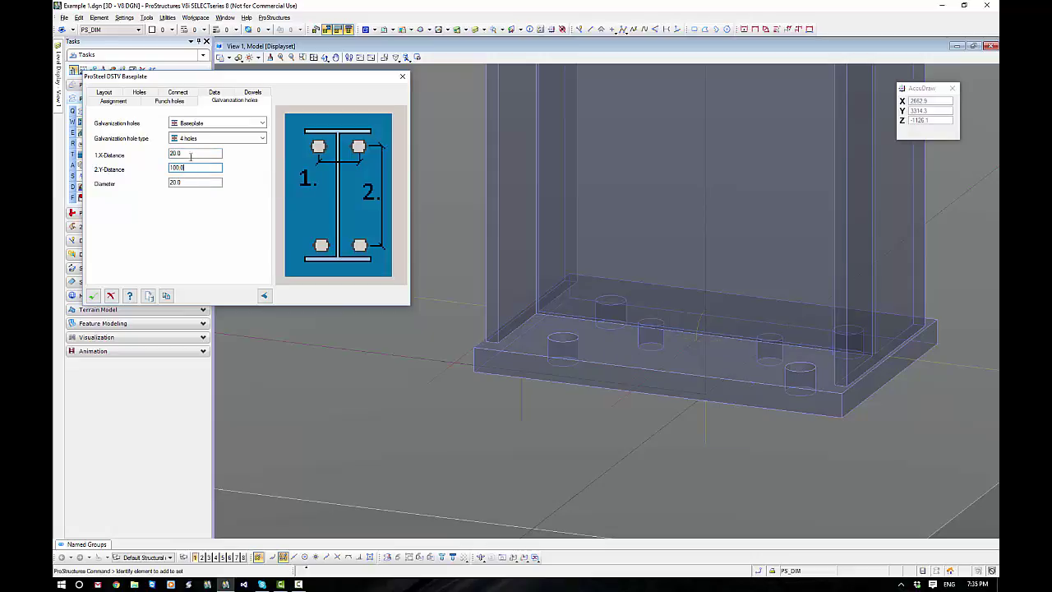
- Set galvanization holes to None and return to the baseplate Layout settings
click(216, 123)
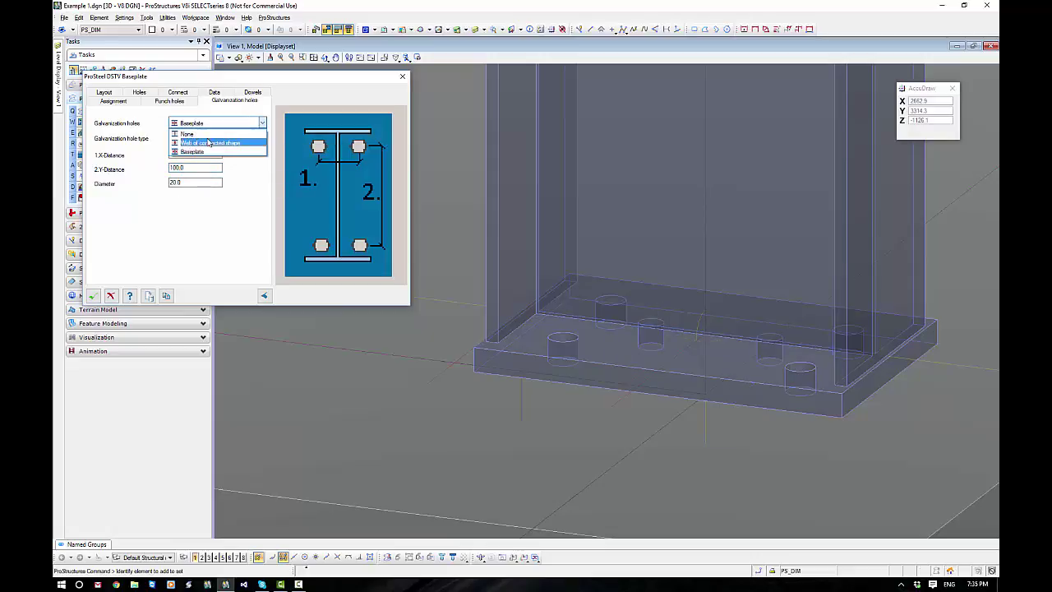
click(193, 132)
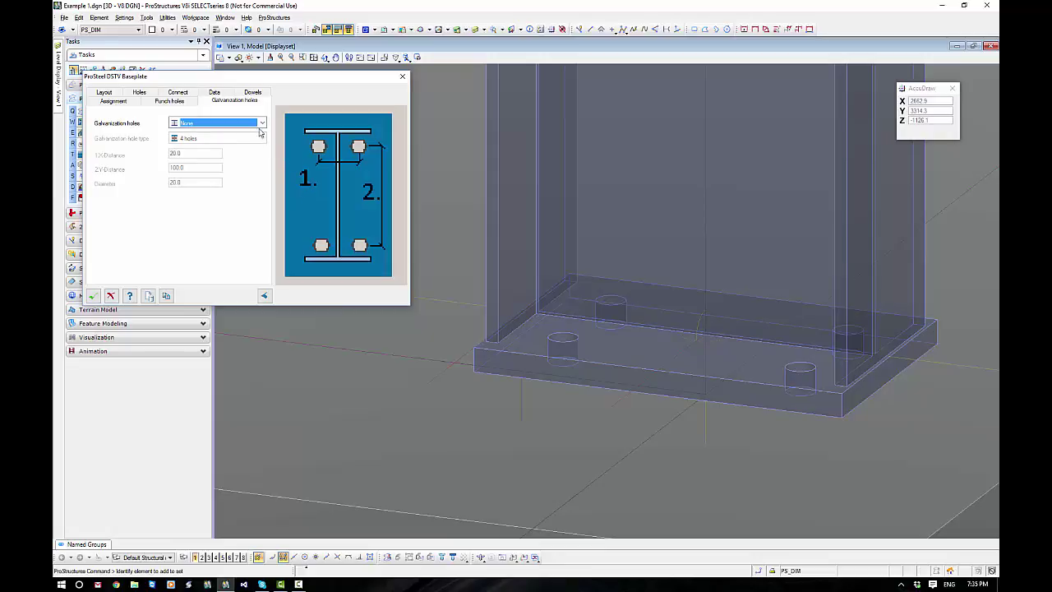
click(110, 94)
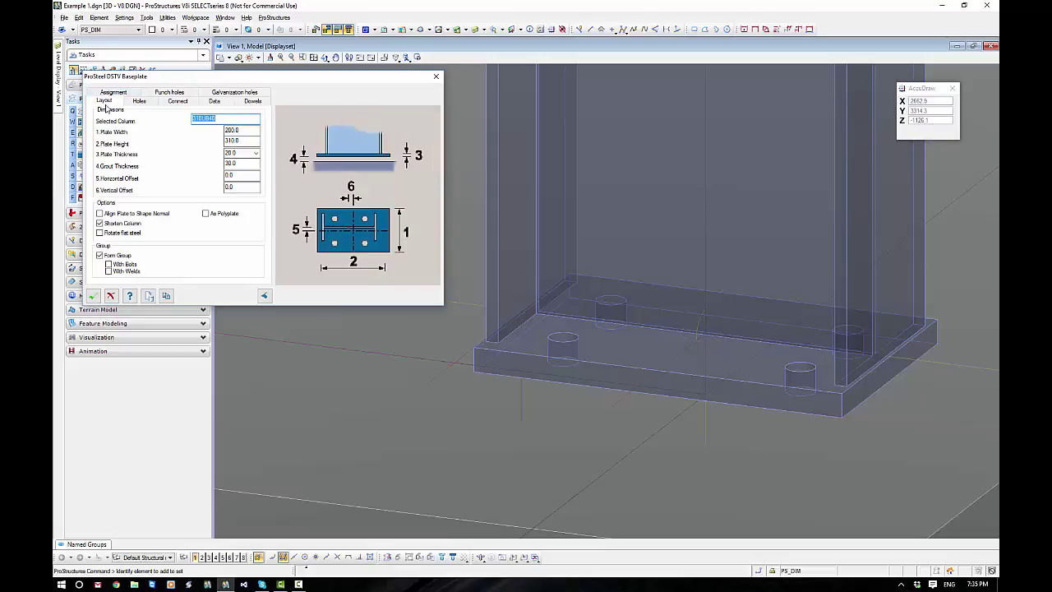
- Browse the Sample > Base Plates (Using Flat) templates in the Template Manager
click(166, 295)
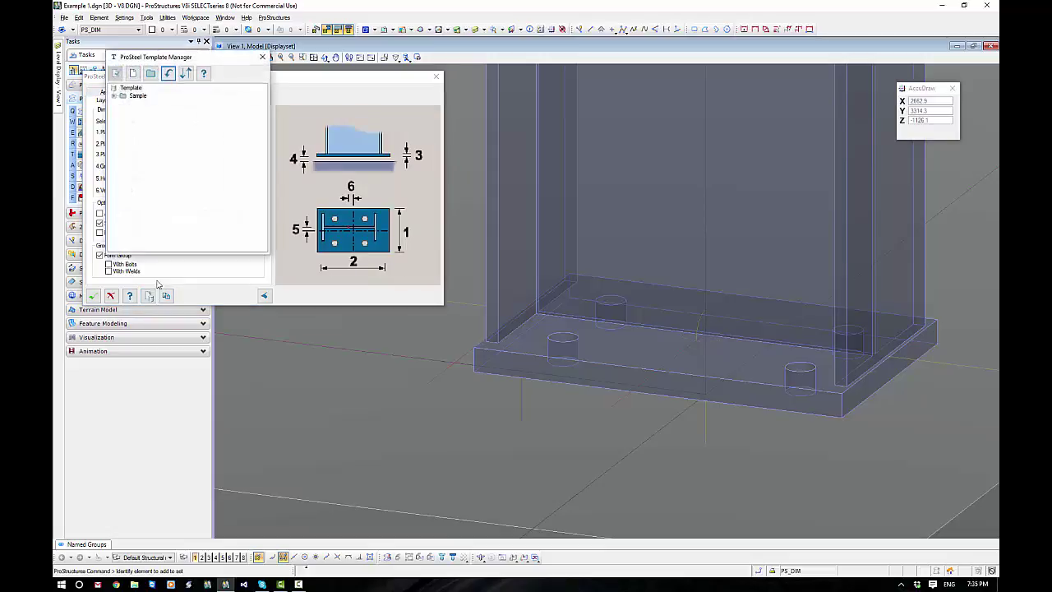
drag(169, 62, 407, 115)
click(352, 147)
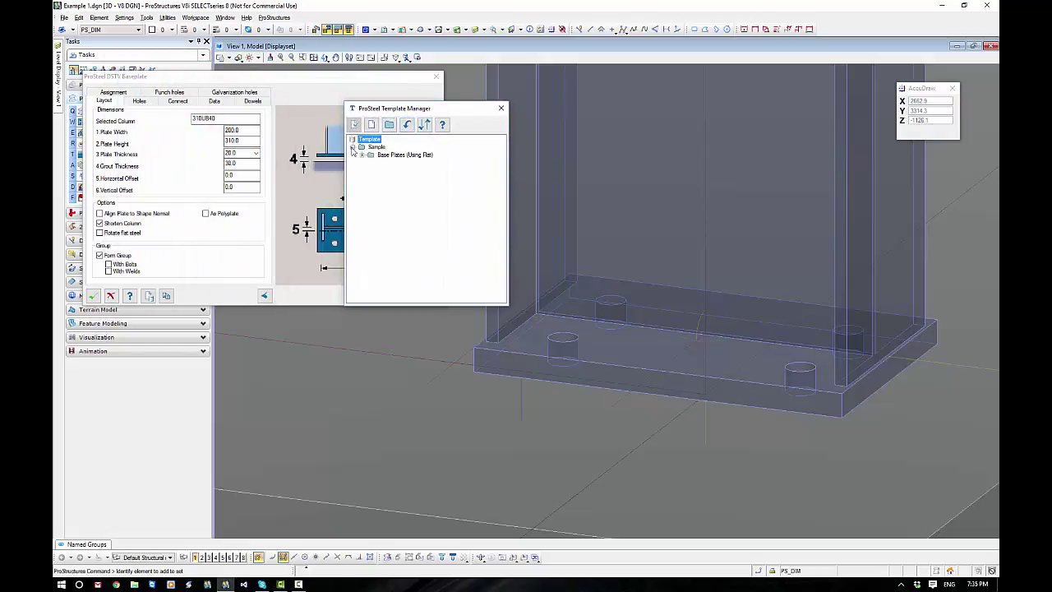
click(361, 156)
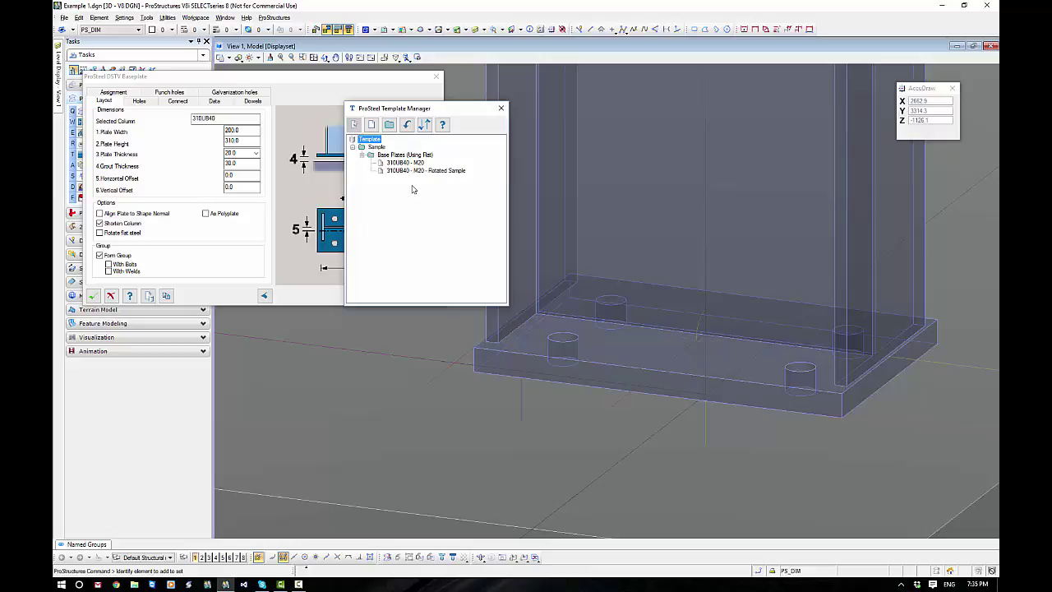
click(501, 108)
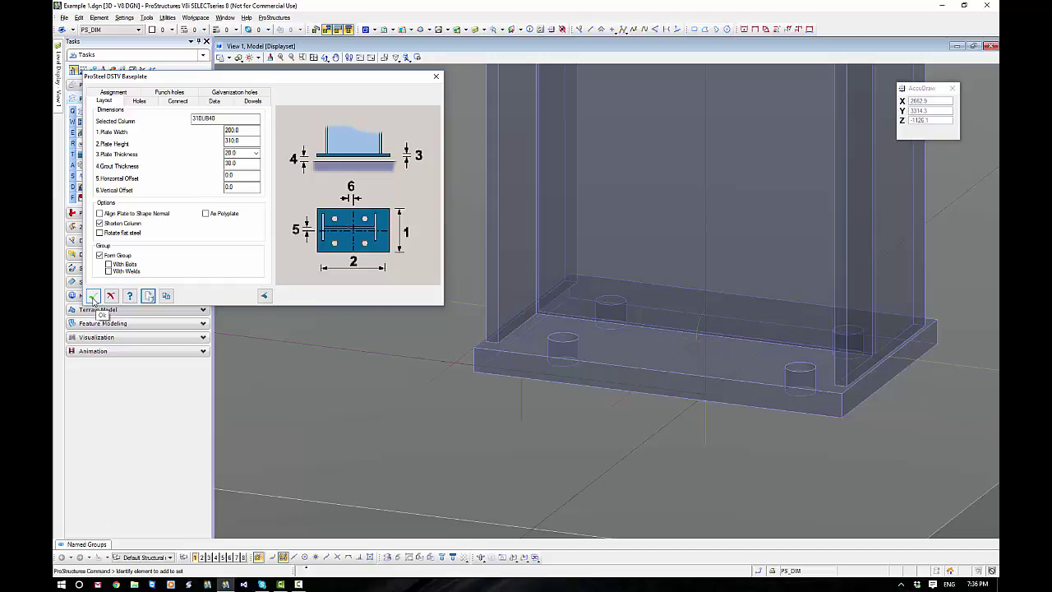
- Toggle Rotate flat steel on and back off, leaving it disabled
click(141, 232)
click(102, 234)
click(99, 233)
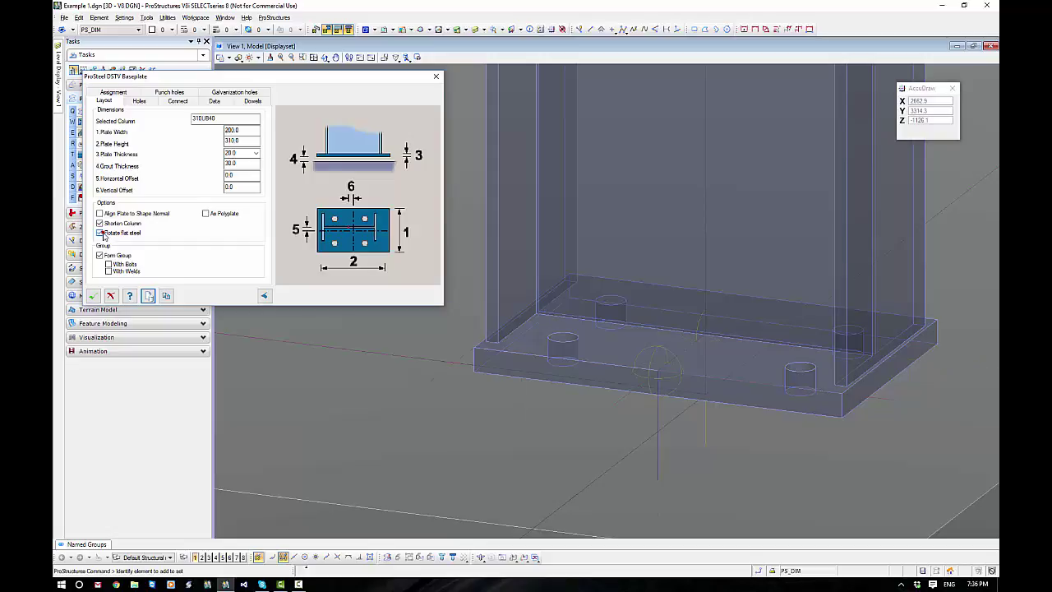
click(102, 233)
- Accept the baseplate, choose AS_SHS_C350 size 89x5.0SHS, and place the column's start point
click(92, 296)
scroll(485, 153, up, 5)
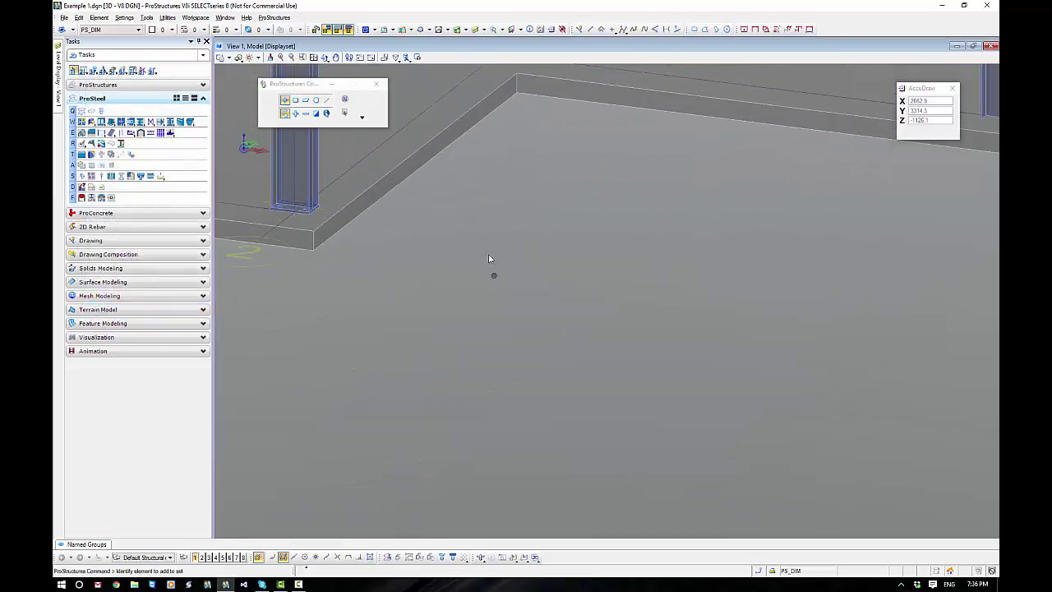
scroll(438, 249, up, 3)
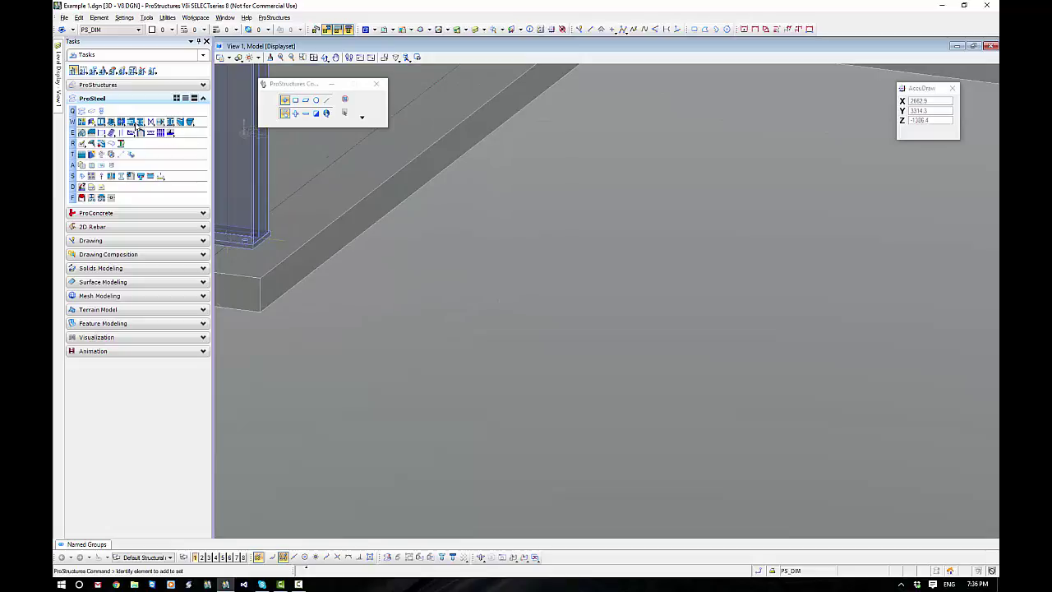
click(81, 111)
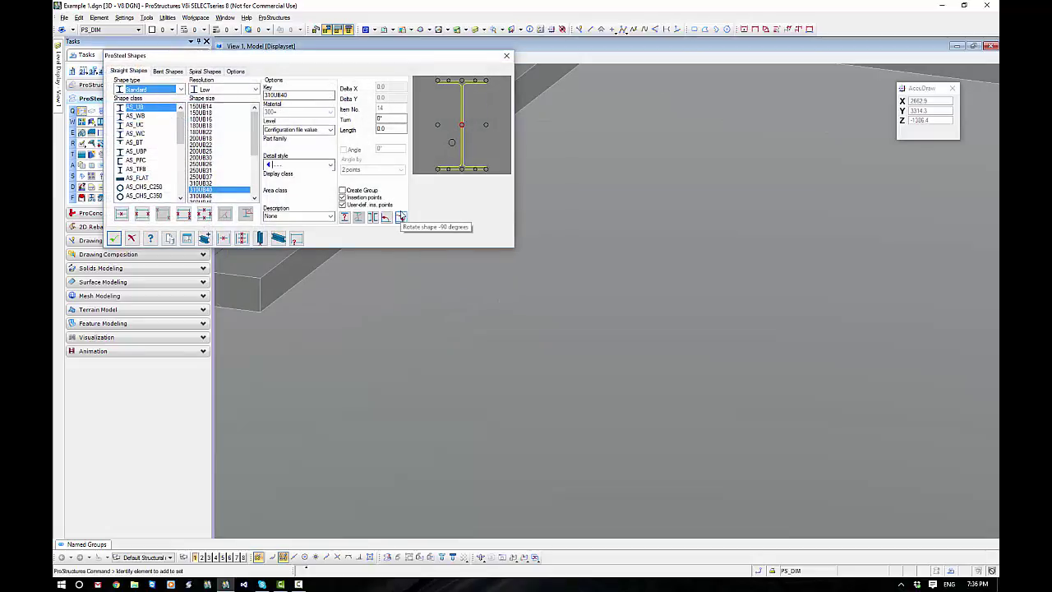
scroll(185, 151, down, 2)
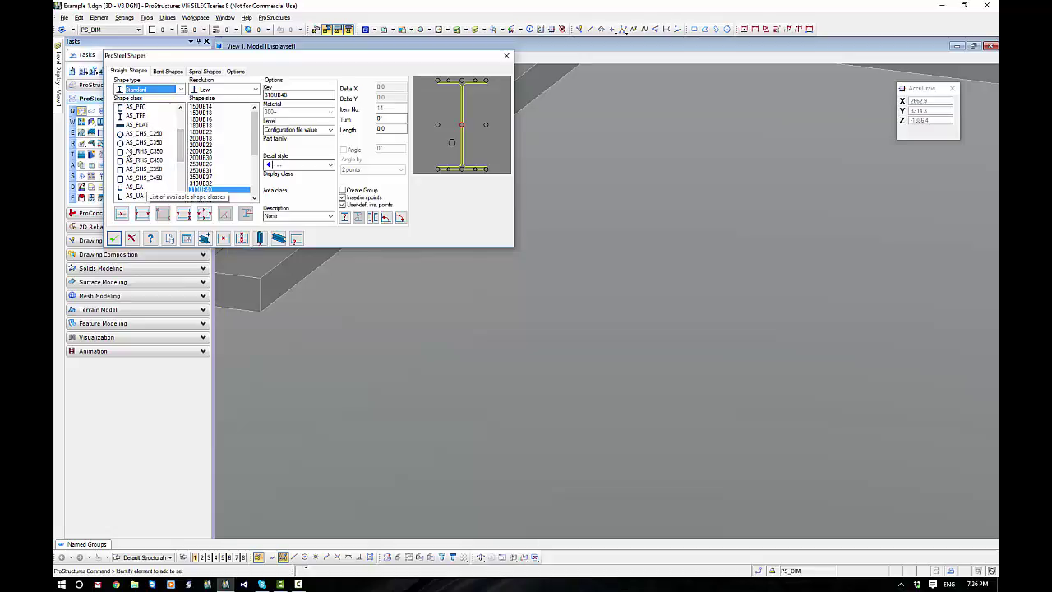
click(133, 169)
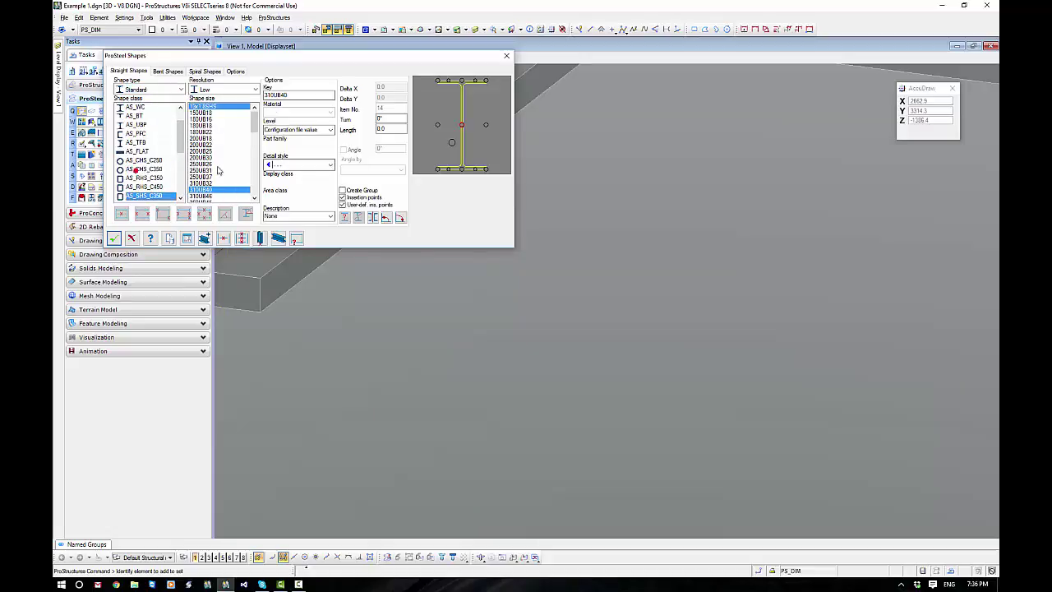
drag(255, 120, 255, 162)
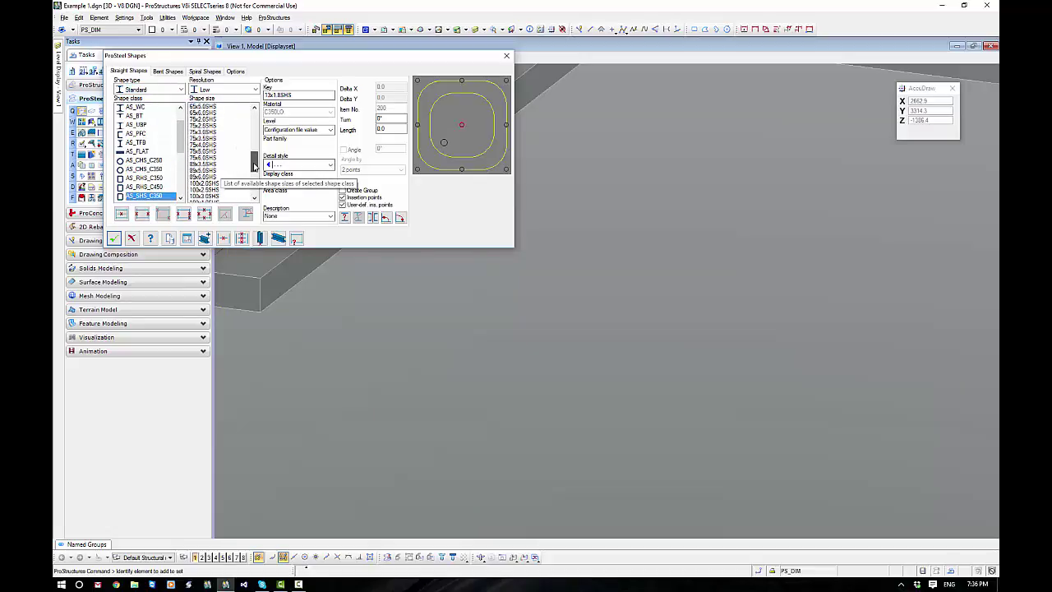
click(203, 173)
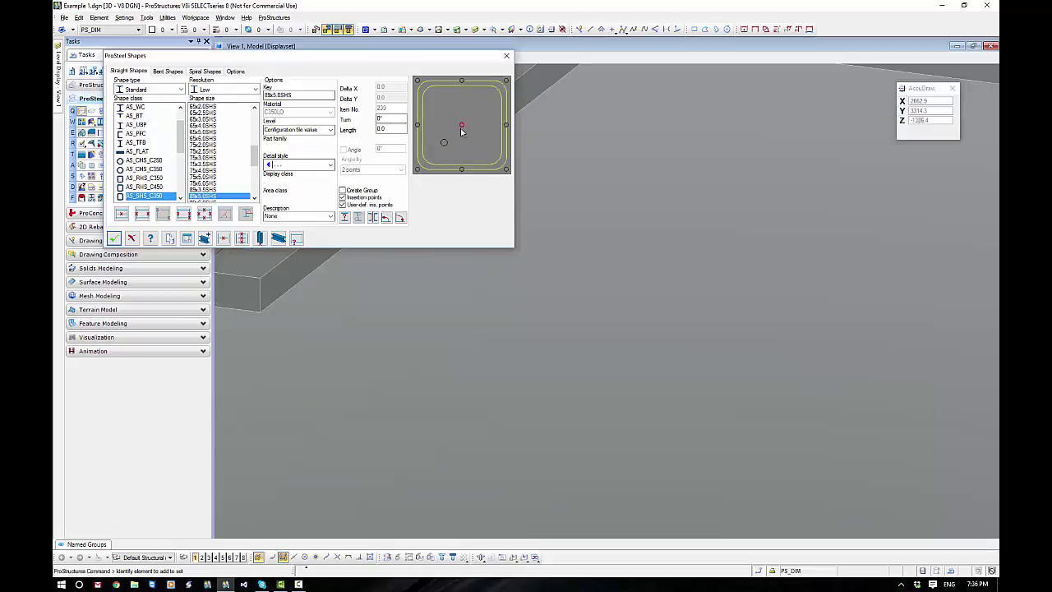
click(142, 214)
click(624, 281)
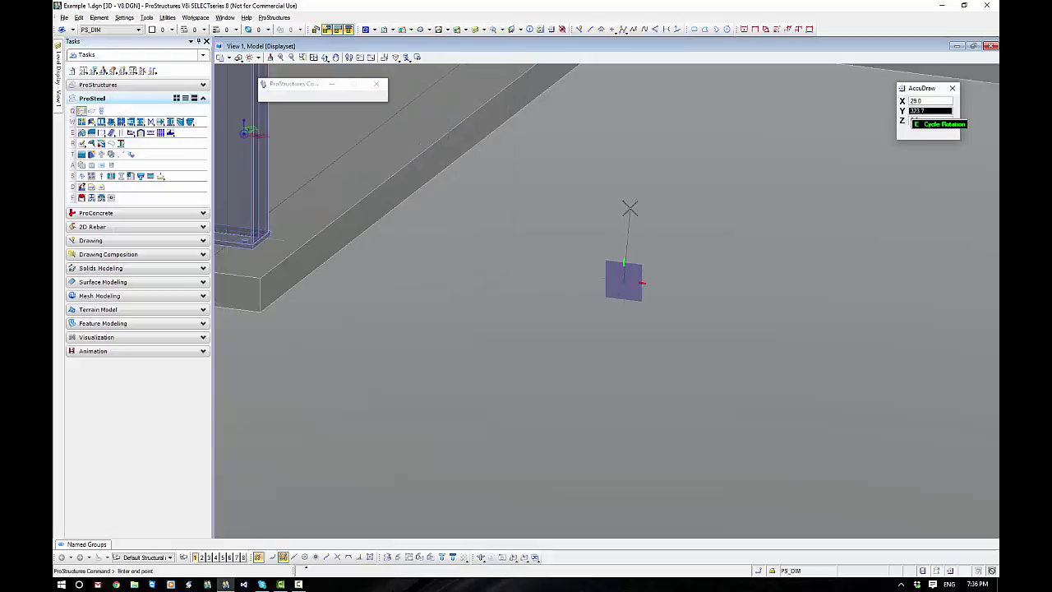
- Set the 89x5.0SHS column's top end, inspect it from around, and end placement
click(619, 195)
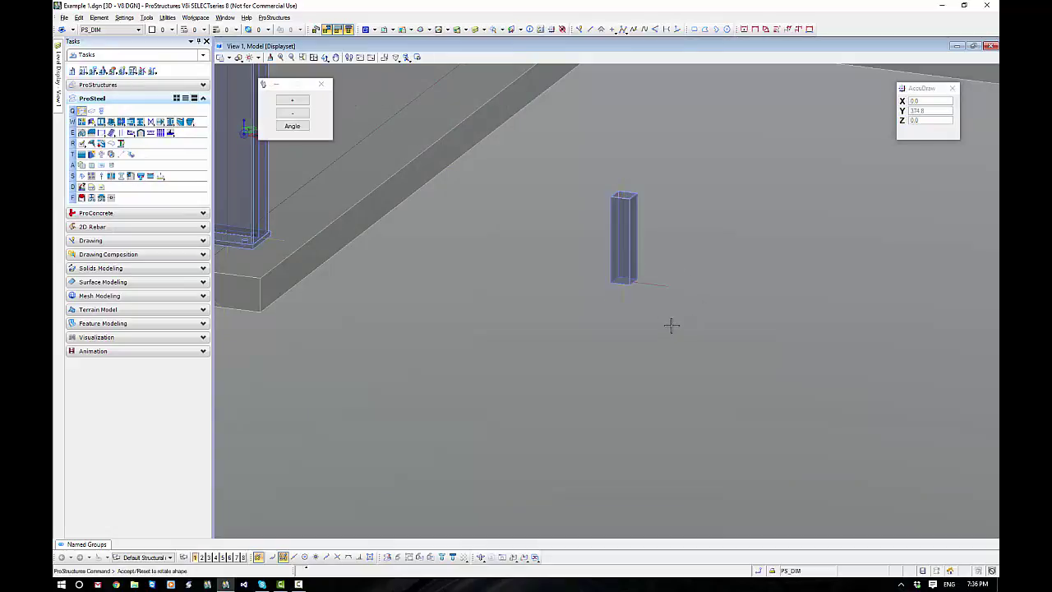
scroll(624, 286, up, 7)
shift+drag(796, 305, 590, 373)
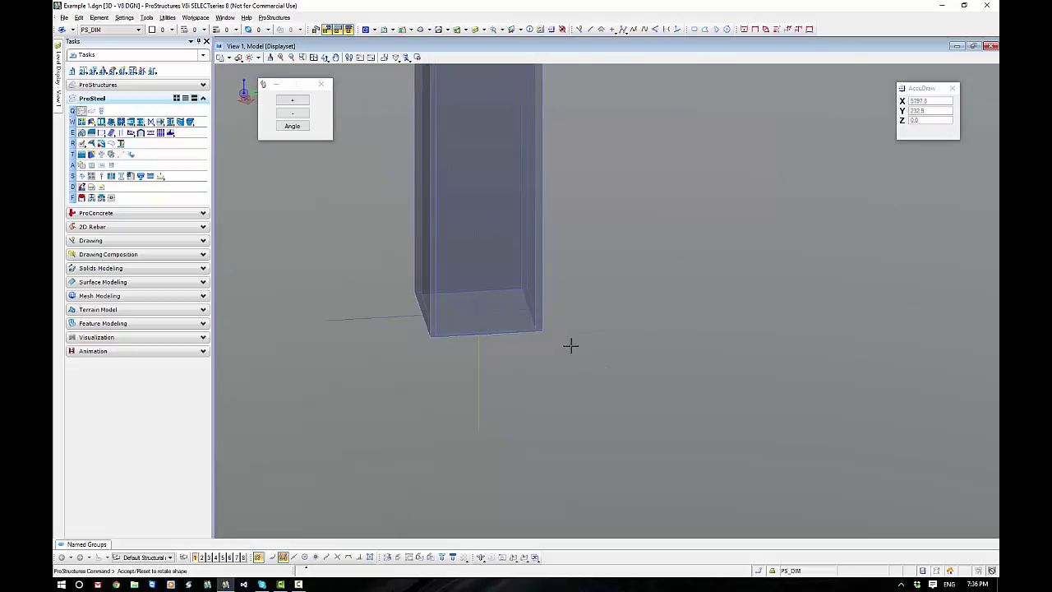
shift+middle_drag(469, 394, 705, 399)
middle_drag(594, 404, 696, 357)
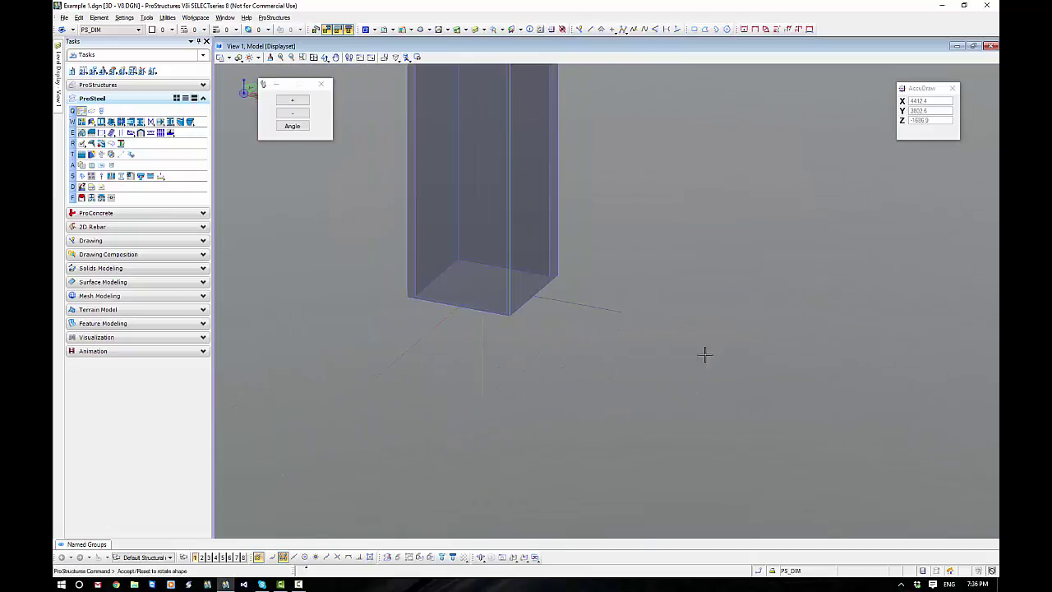
click(579, 354)
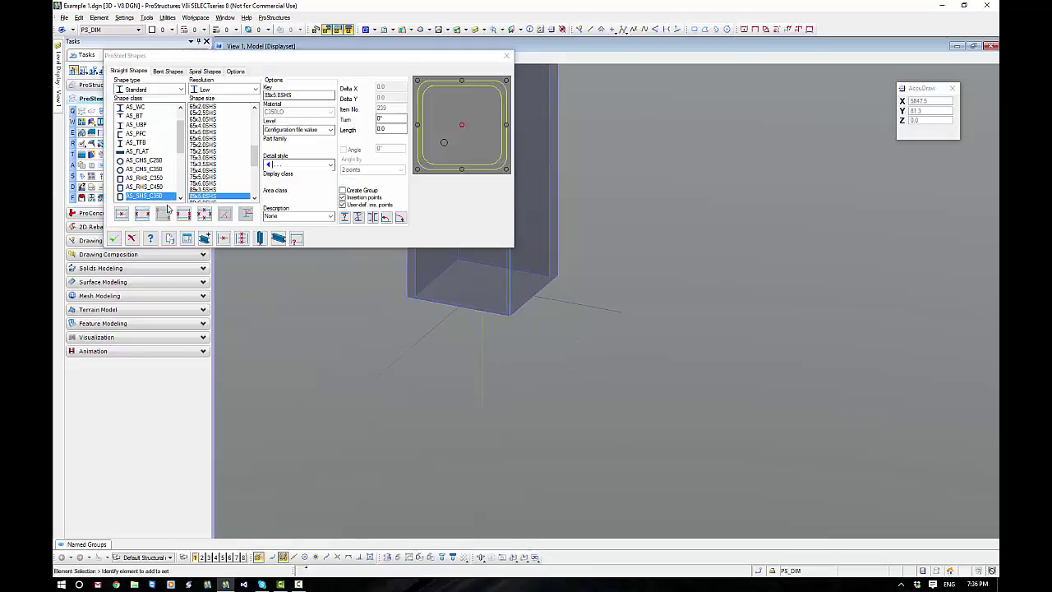
middle_drag(545, 385, 621, 374)
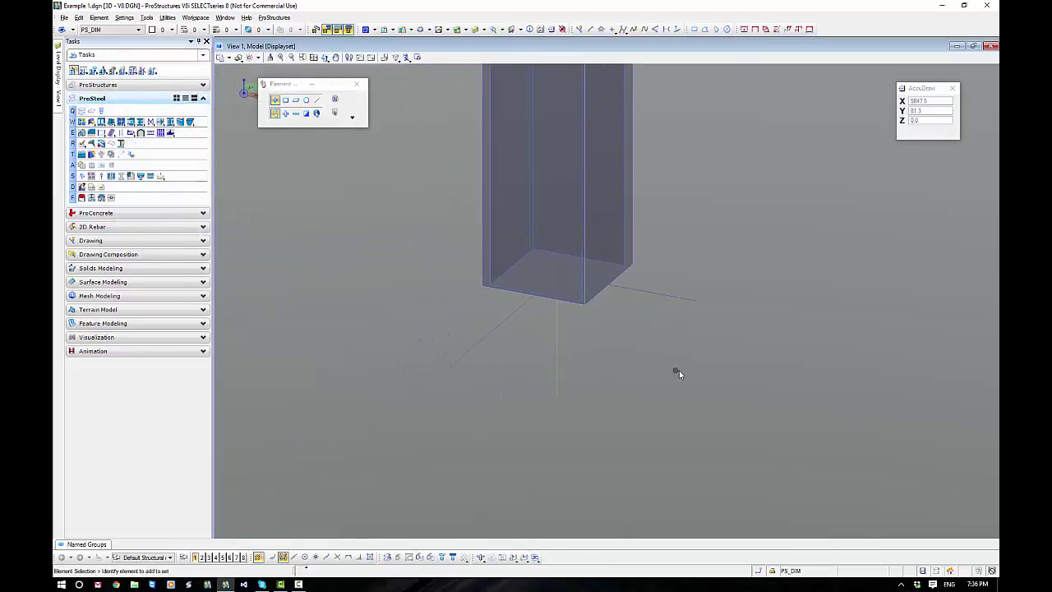
- Start a DSTV baseplate on the SHS column and set its Plate Width to 90
click(111, 121)
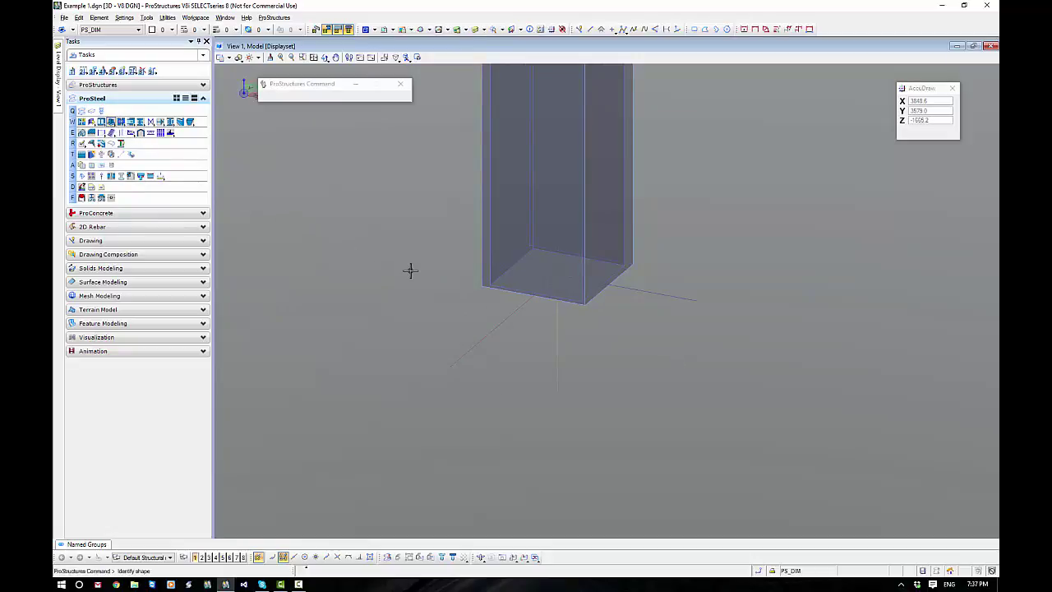
click(513, 293)
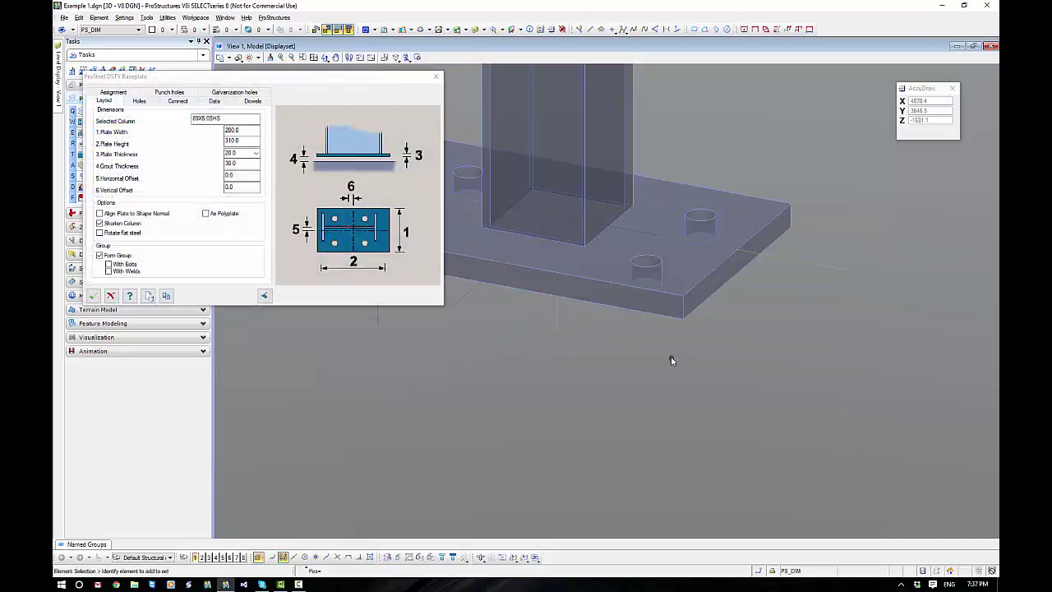
drag(287, 87, 613, 359)
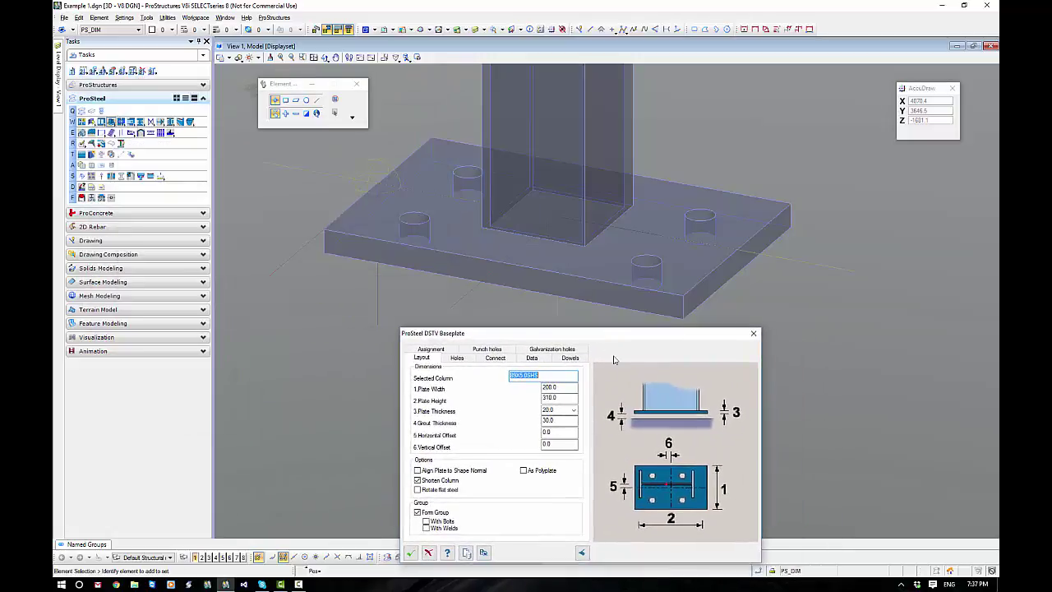
click(567, 397)
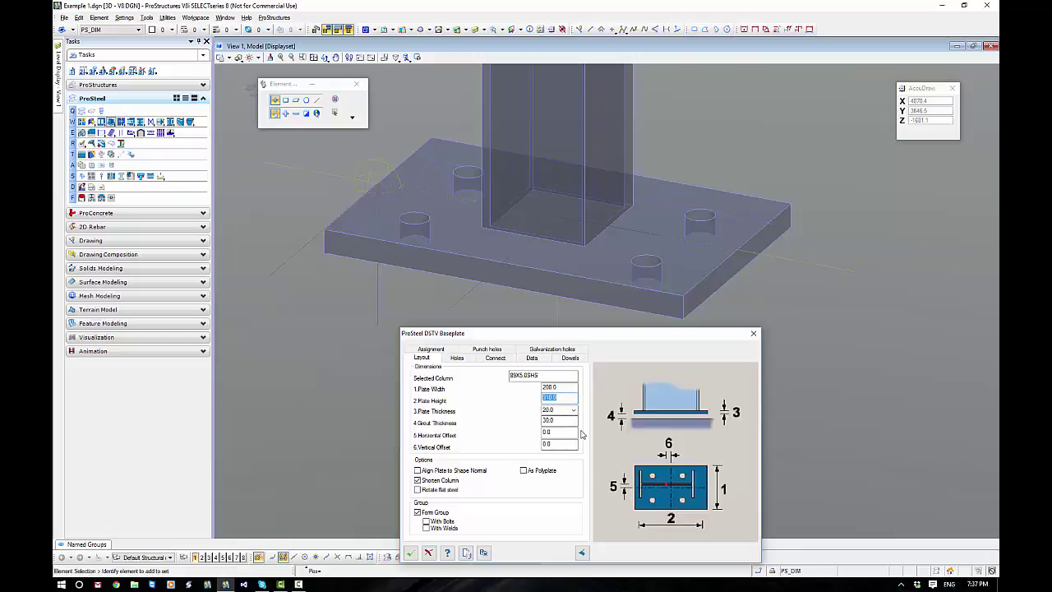
click(561, 387)
double_click(561, 387)
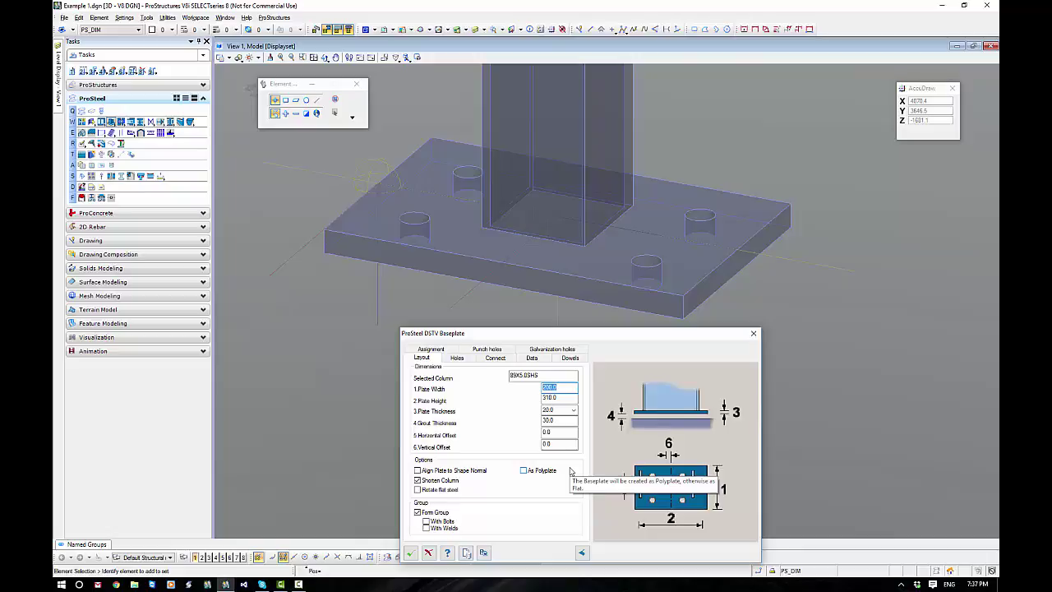
text(90)
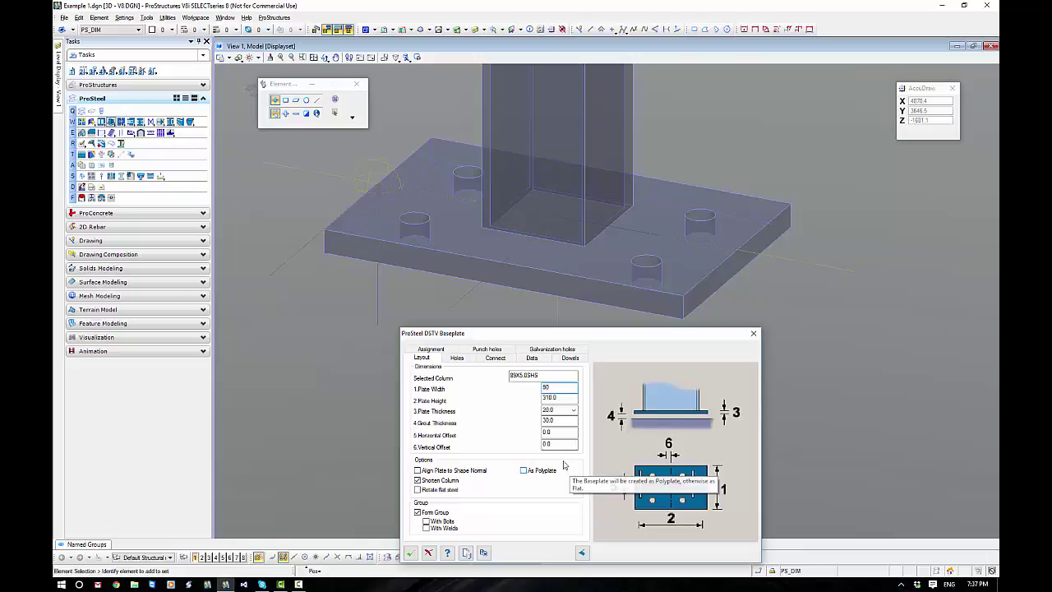
- Set the baseplate thickness to 10.0 and its Plate Height to 250
click(574, 409)
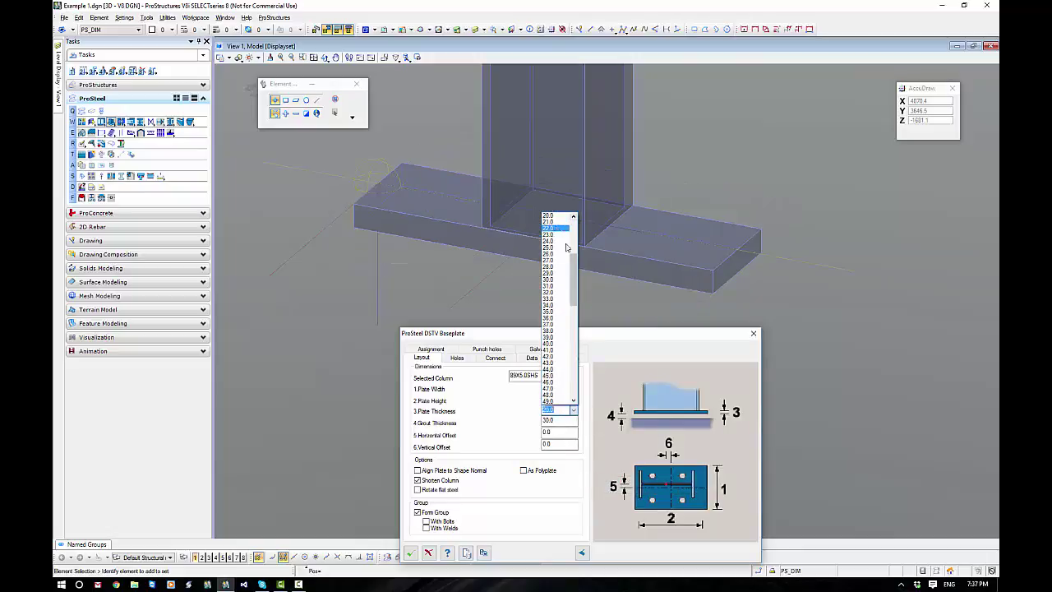
scroll(566, 311, up, 6)
click(557, 274)
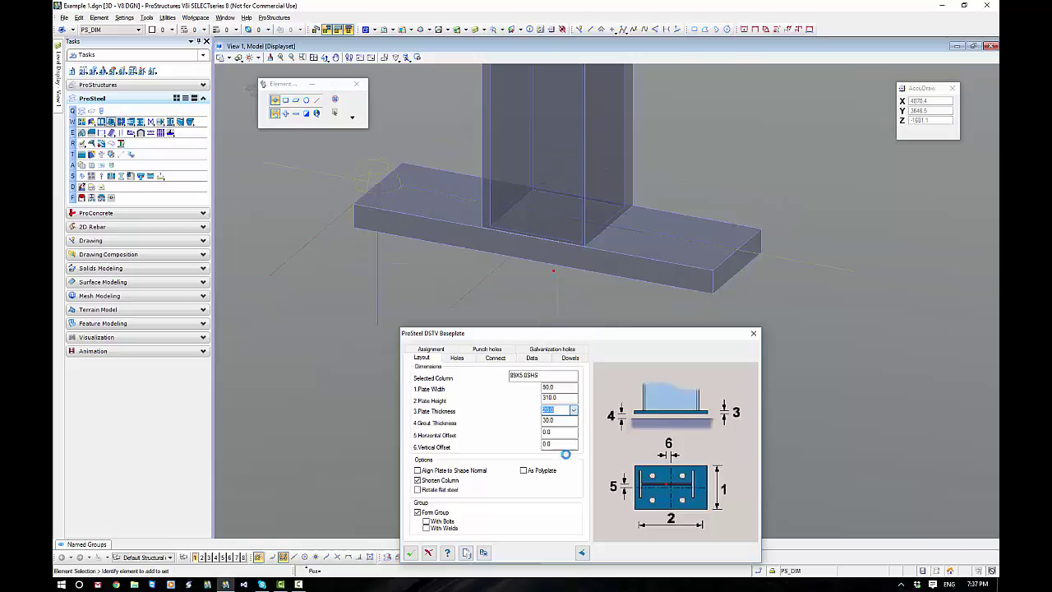
click(569, 399)
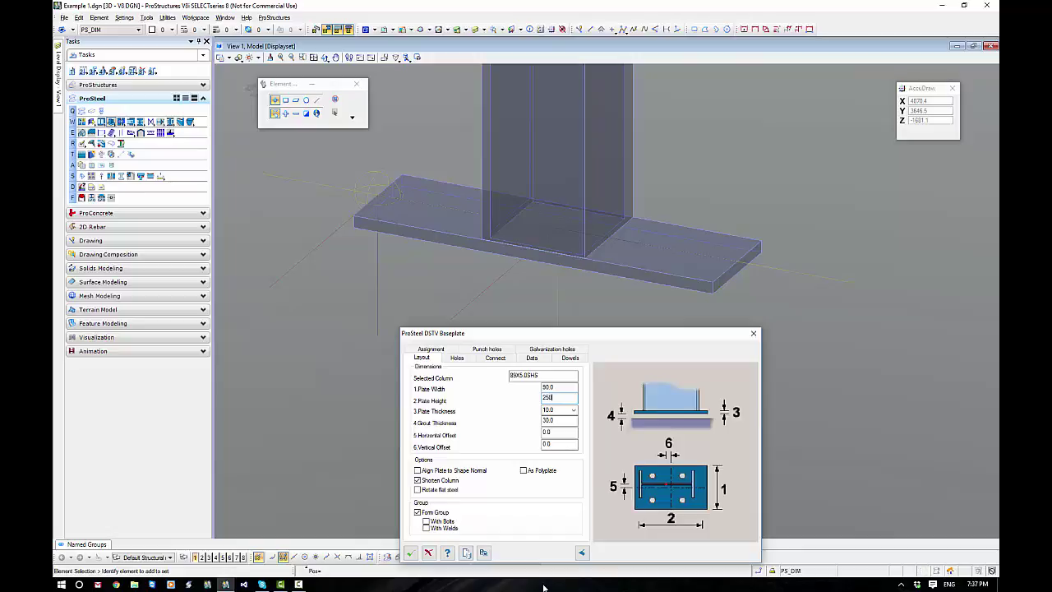
text(250)
click(554, 422)
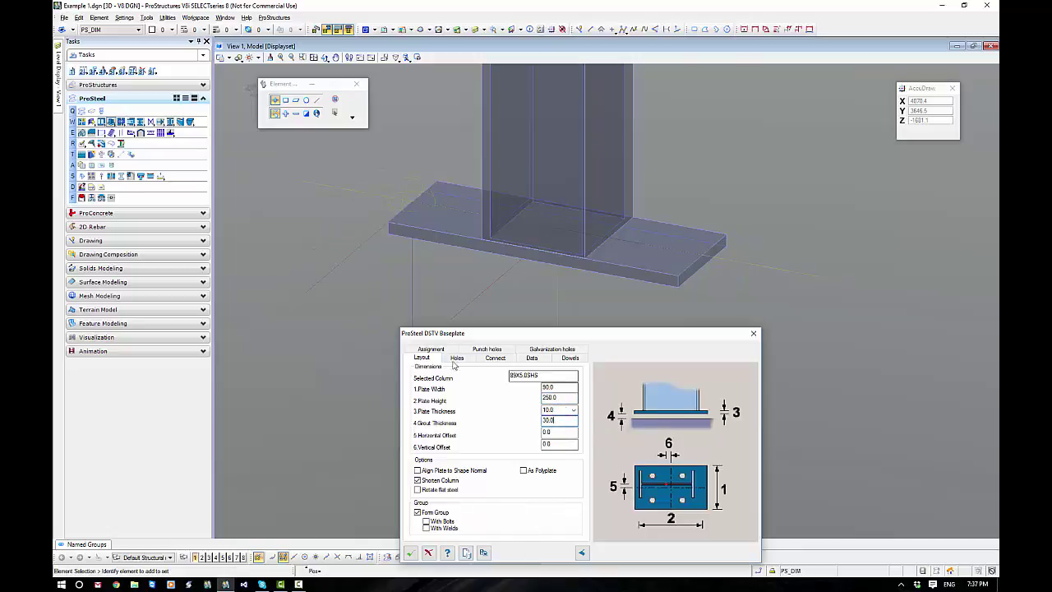
click(457, 359)
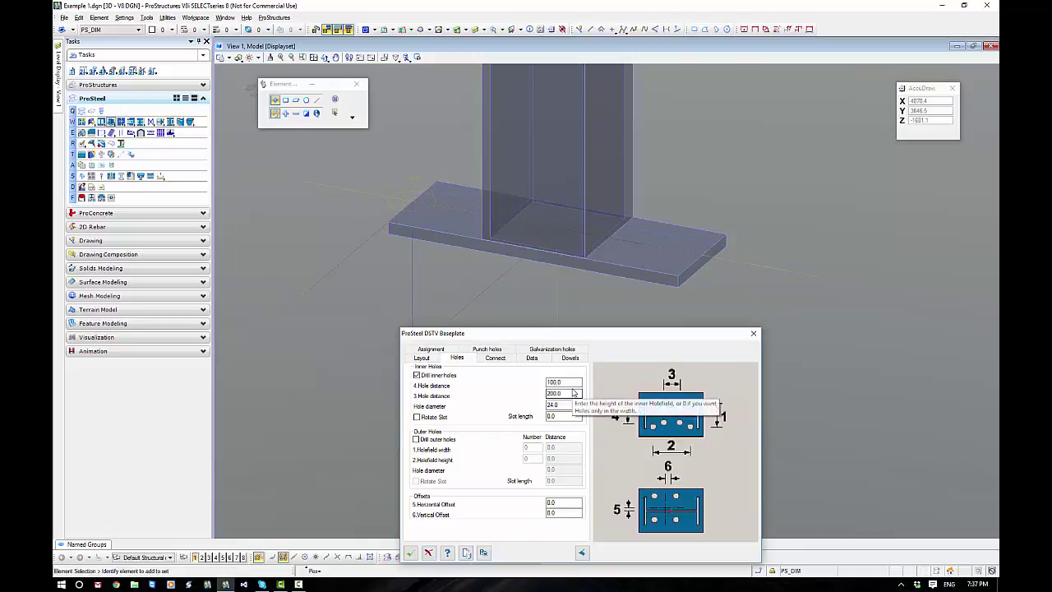
- Set hole distance 4 to 0, hole distance 3 to 180 and hole diameter 22, then accept the baseplate
click(570, 383)
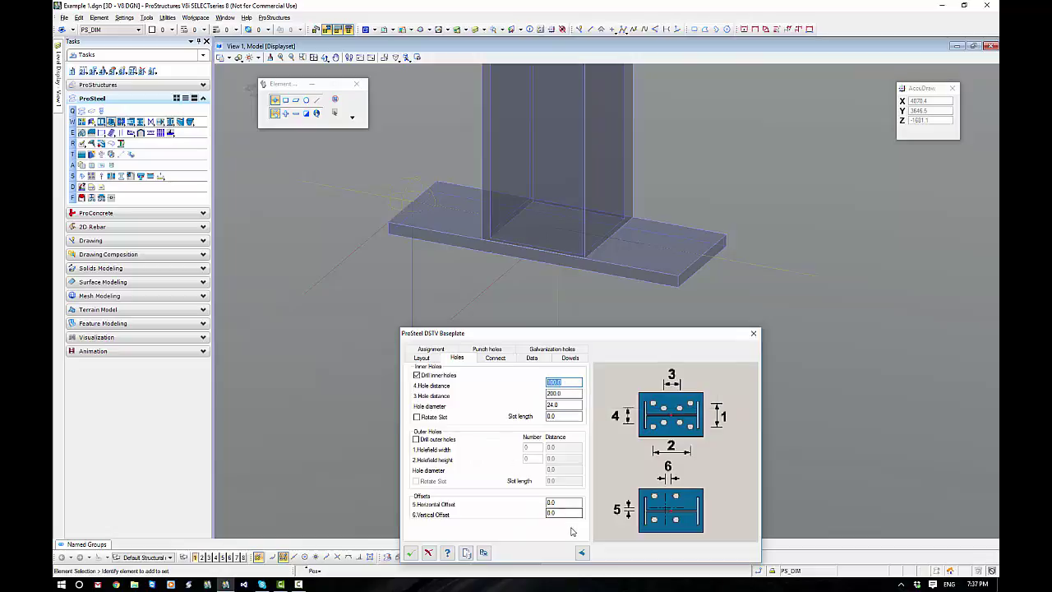
text(0)
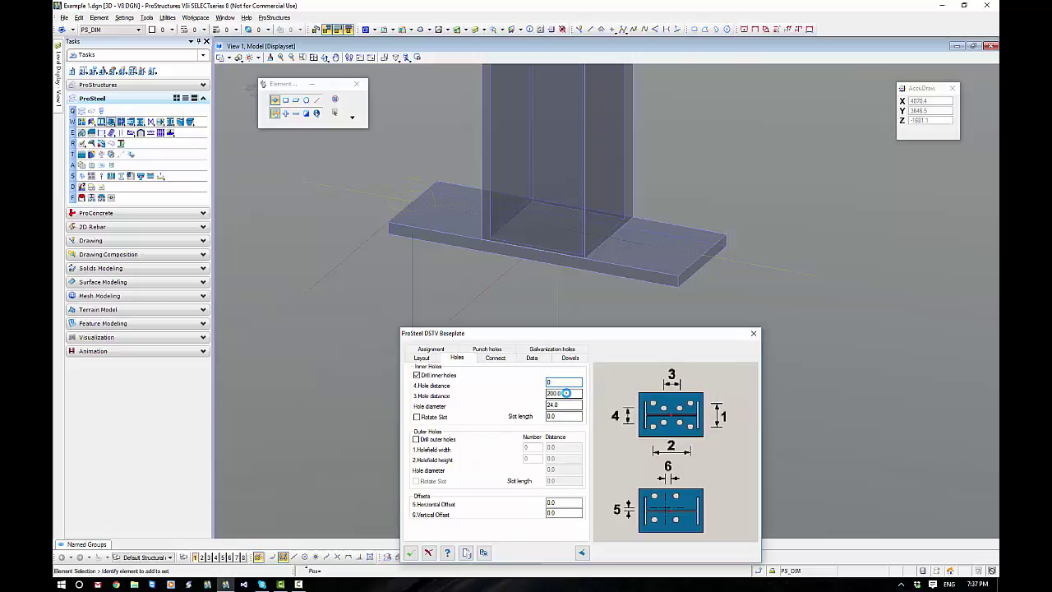
click(546, 394)
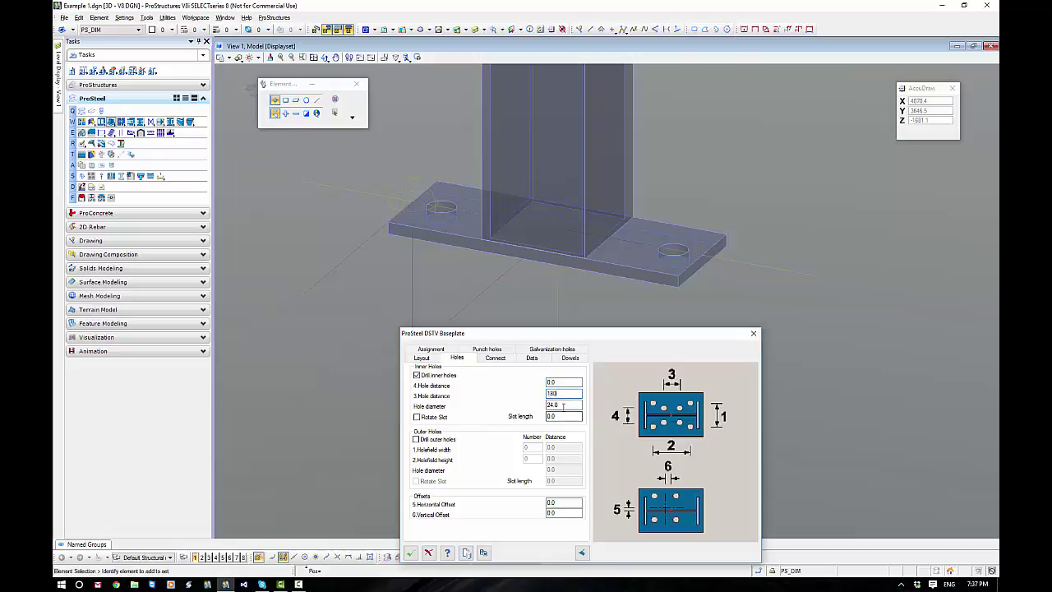
key(Tab)
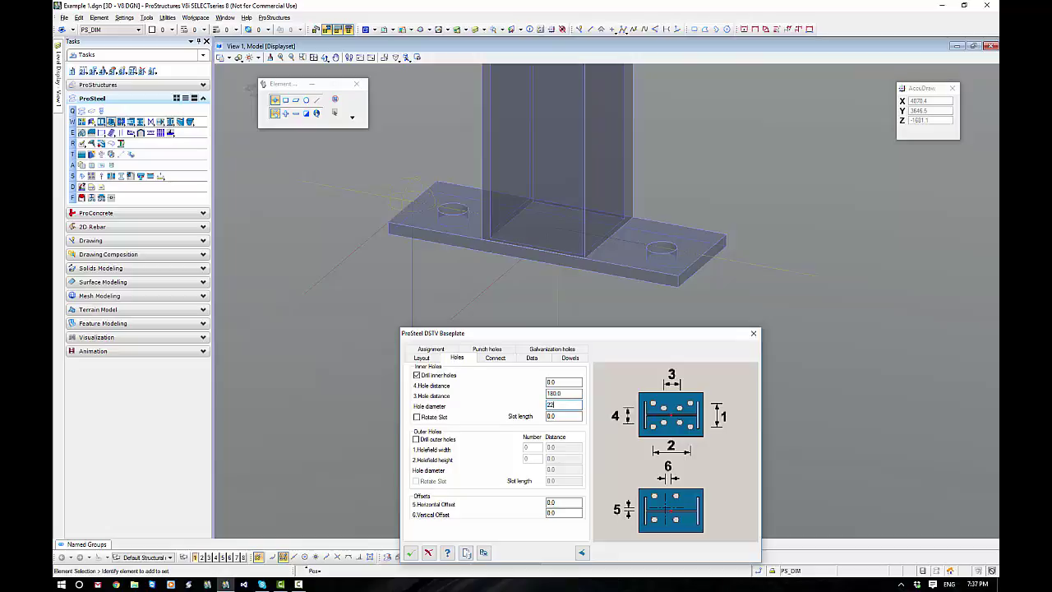
text(22)
key(shift+Tab)
drag(615, 337, 348, 309)
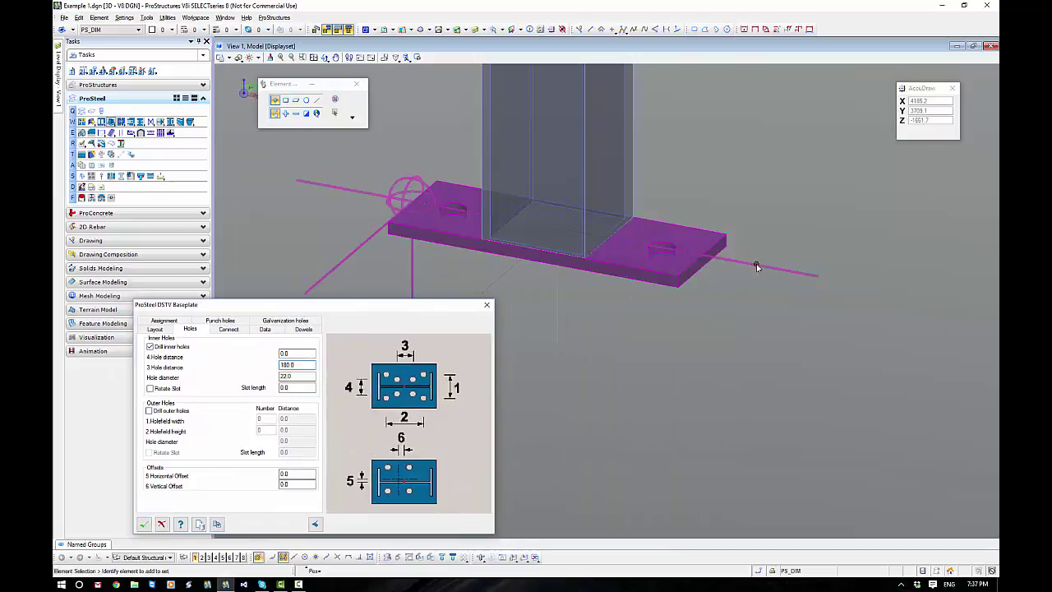
click(143, 524)
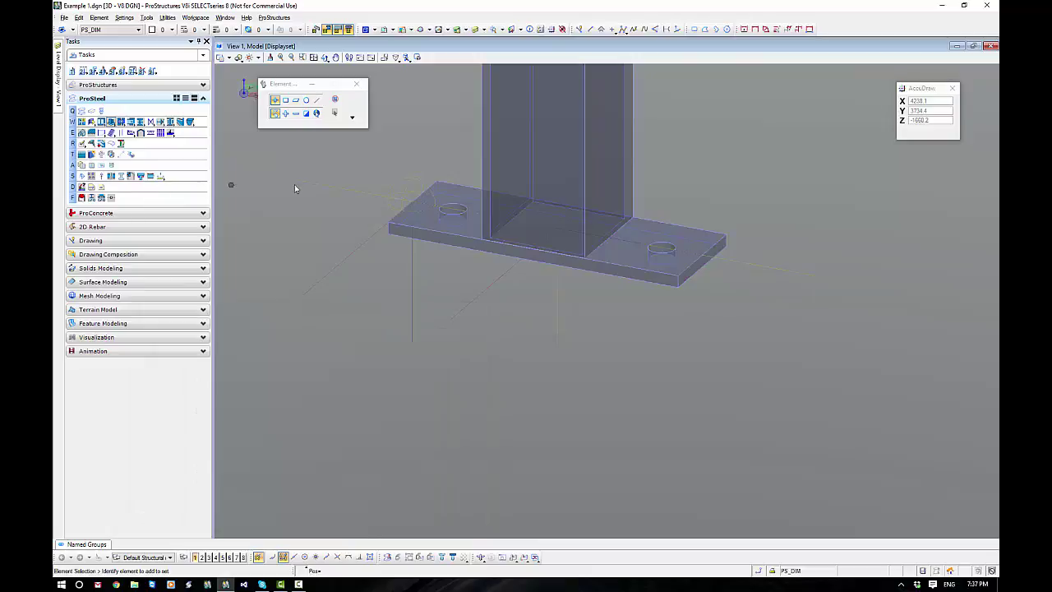
- Open the column's Shape Properties at General Data > Position
click(585, 121)
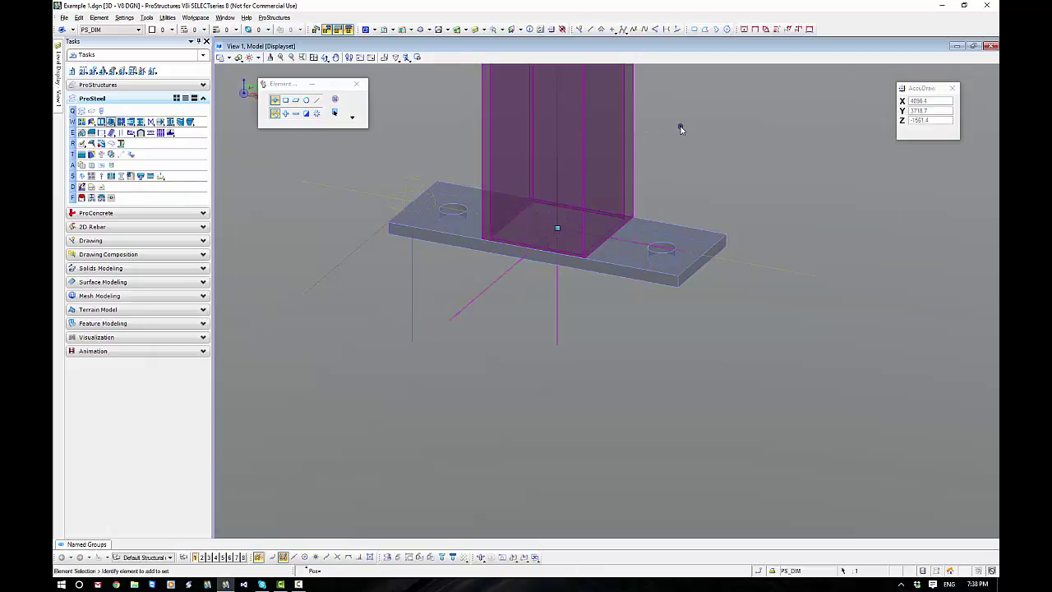
right_click(681, 129)
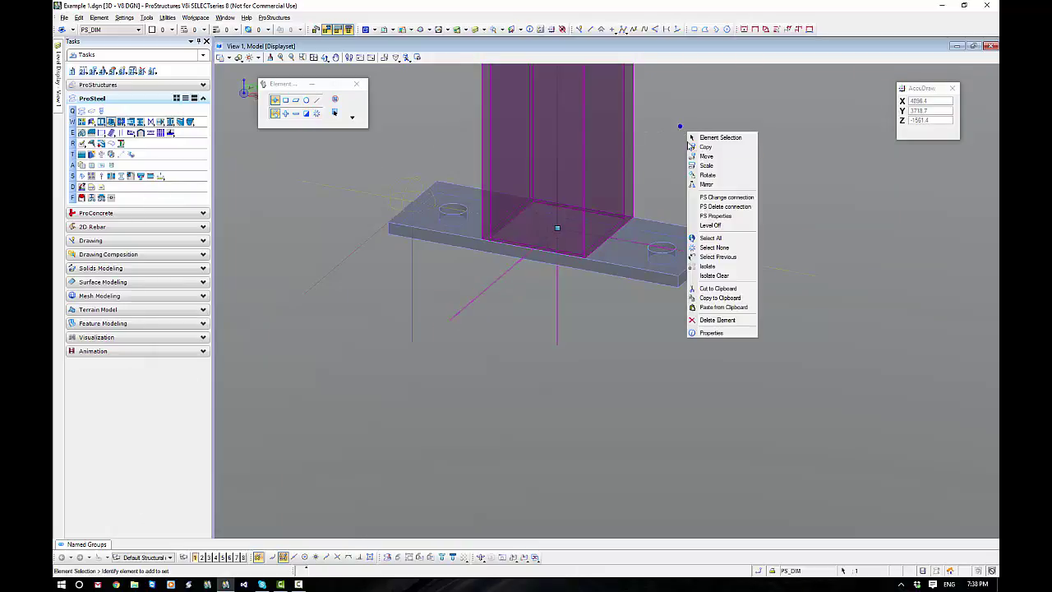
click(709, 218)
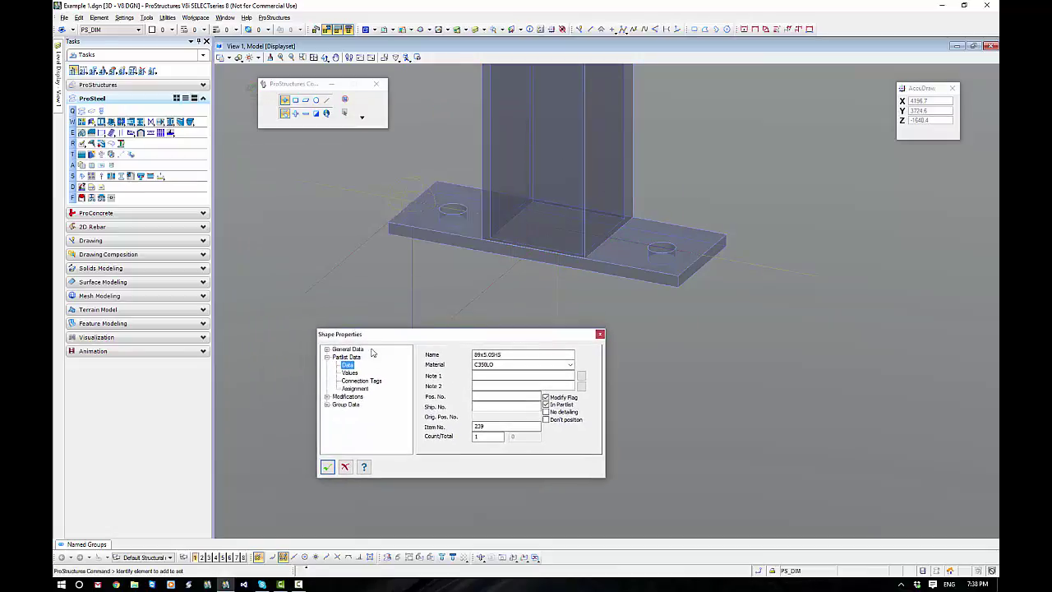
click(327, 357)
click(327, 349)
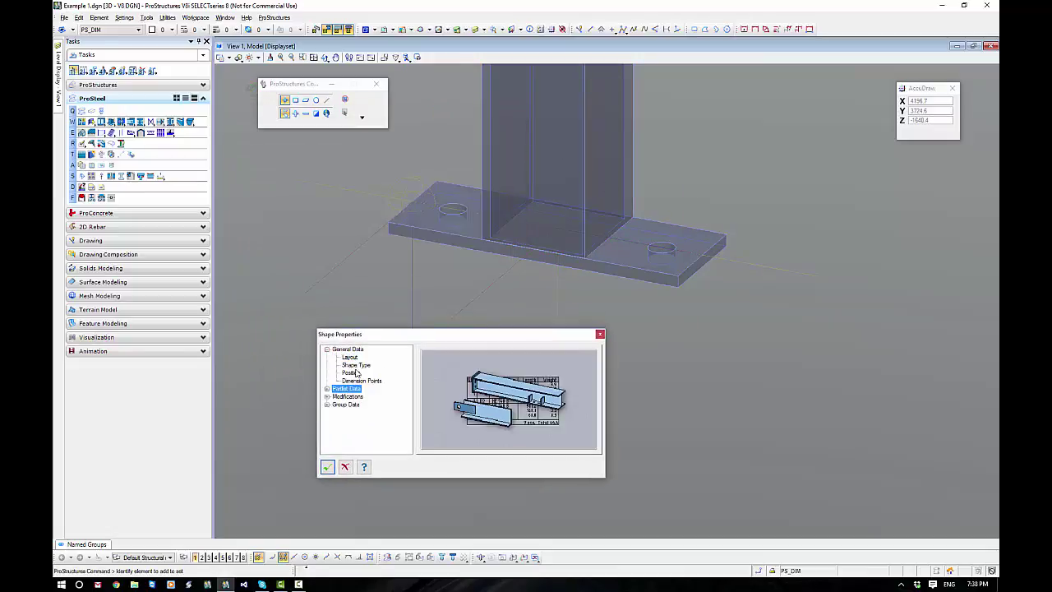
click(360, 374)
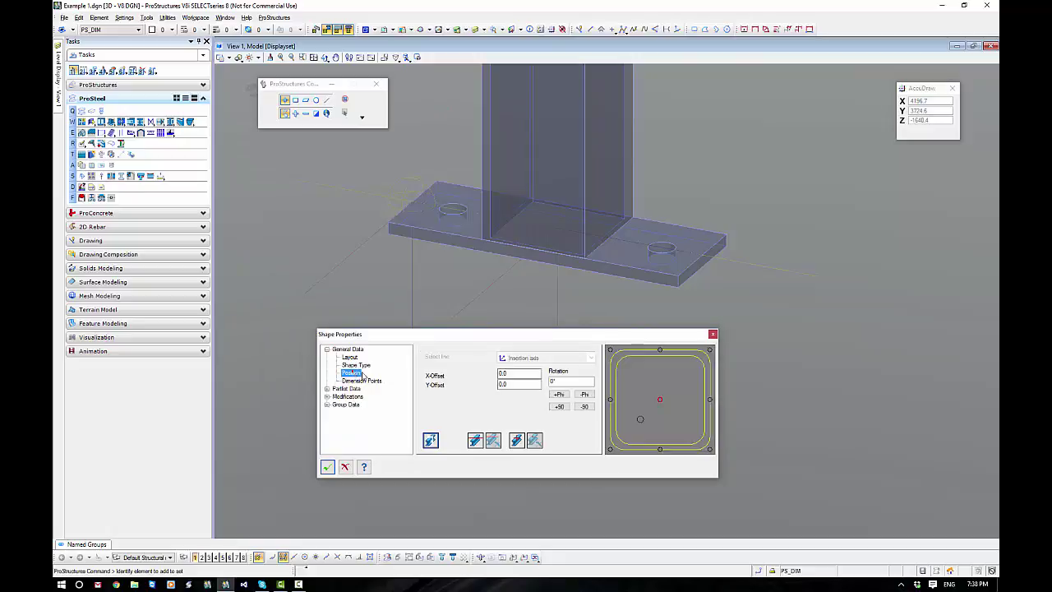
- Rotate the base plate four times by +90° back to its original orientation and close the properties
click(559, 406)
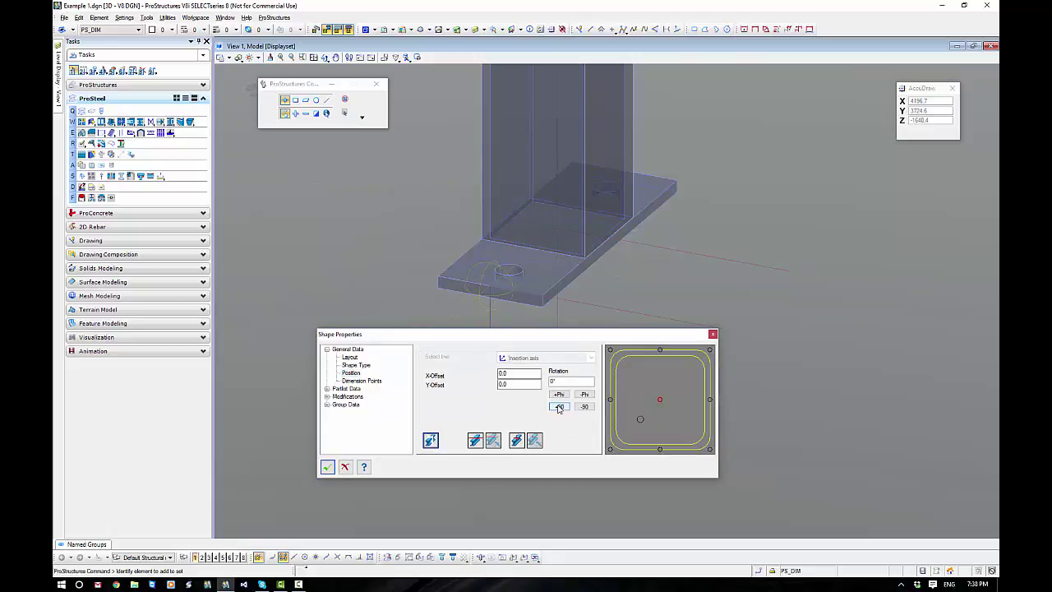
click(559, 407)
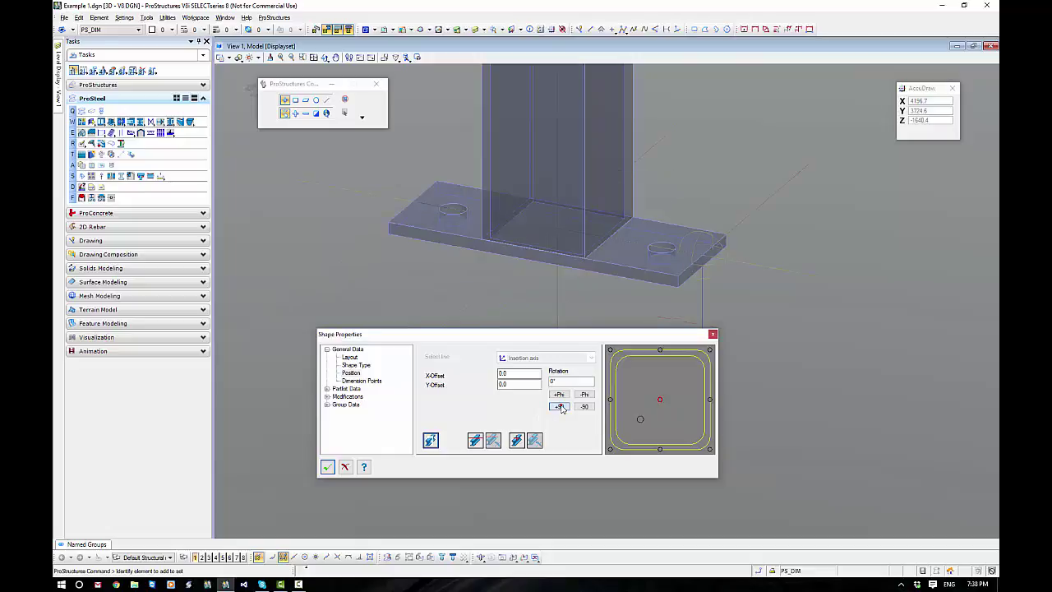
click(560, 406)
click(560, 406)
click(327, 467)
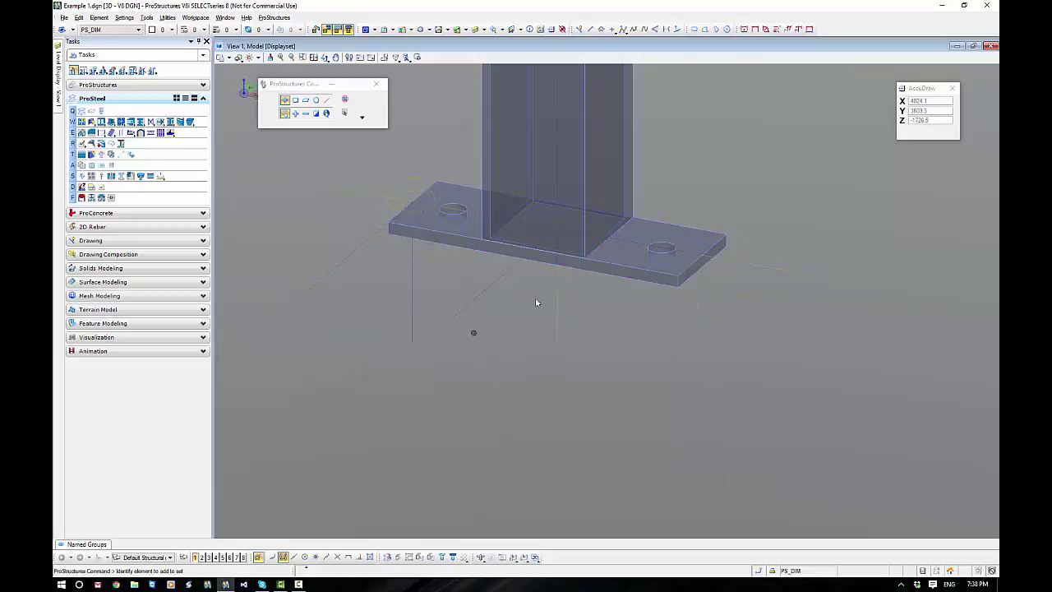
- Open the baseplate's connection settings through PS Change connection
right_click(657, 278)
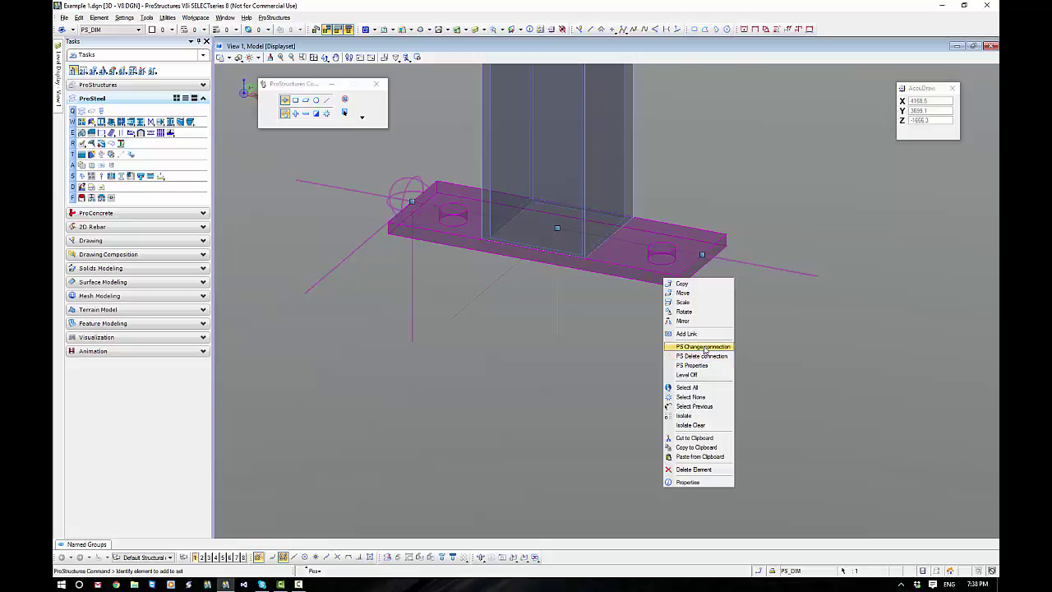
click(704, 348)
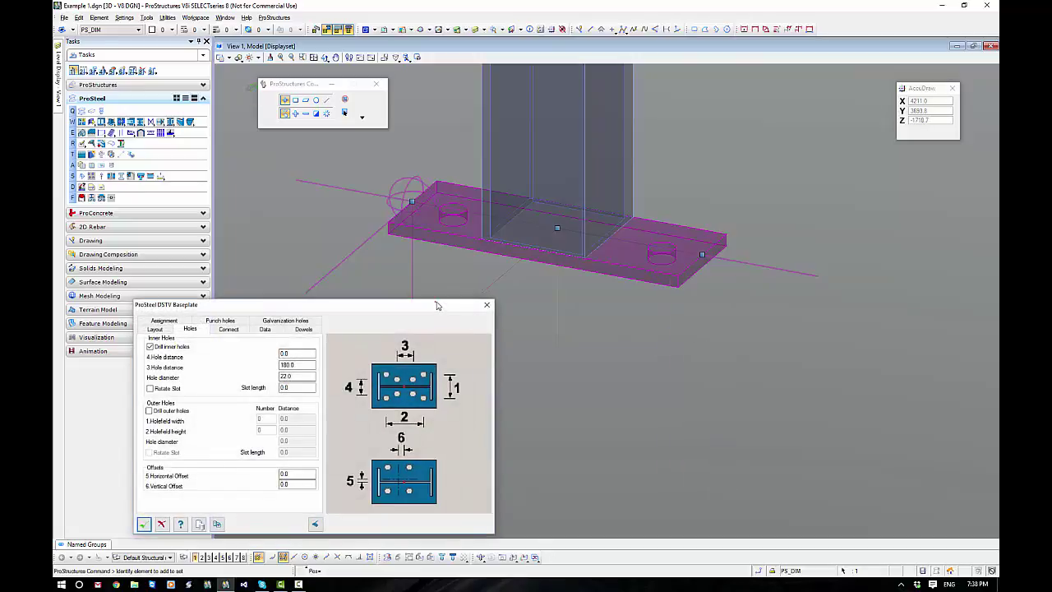
drag(437, 305, 870, 320)
click(774, 219)
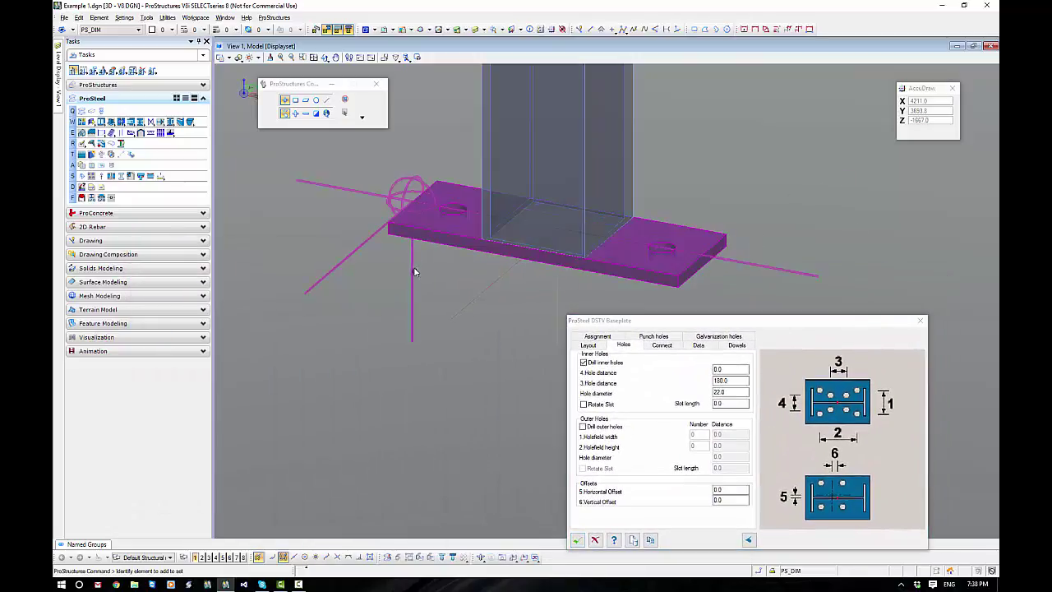
click(402, 208)
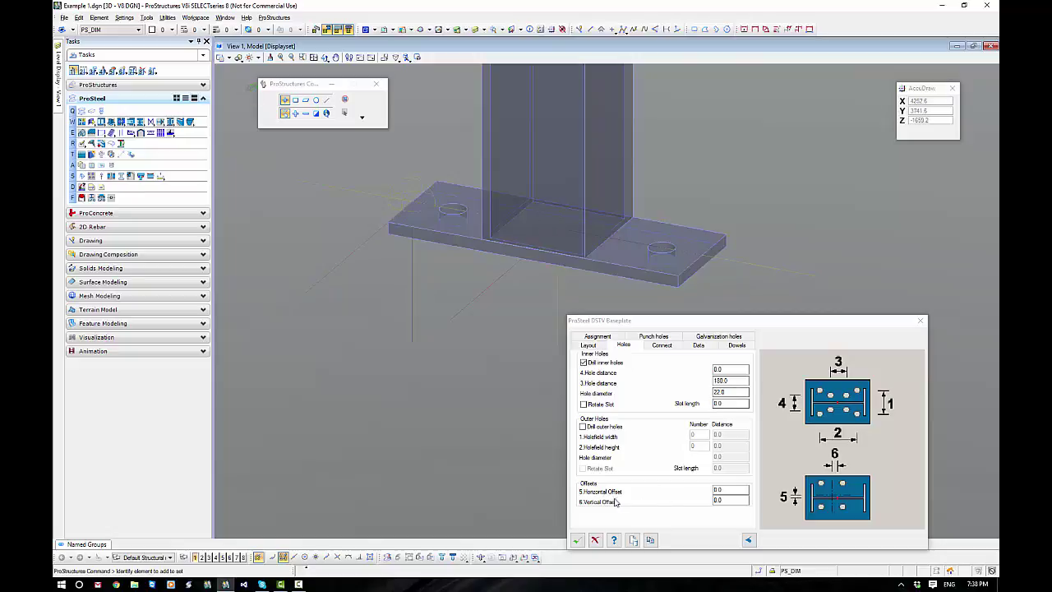
- On Layout, set plate width 250 and height 90 and tick Rotate flat steel
click(589, 344)
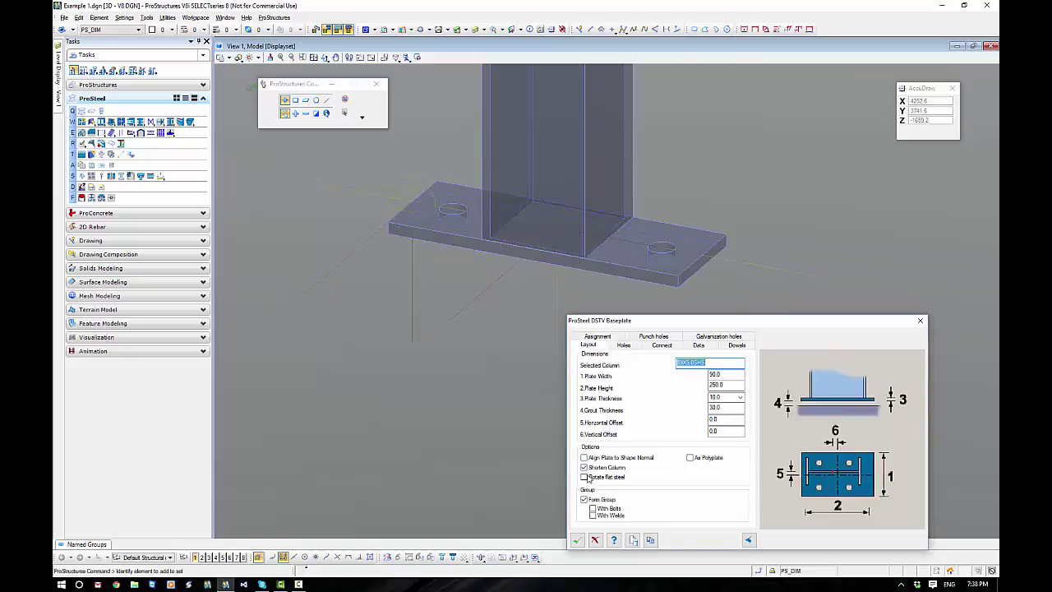
click(716, 374)
click(720, 398)
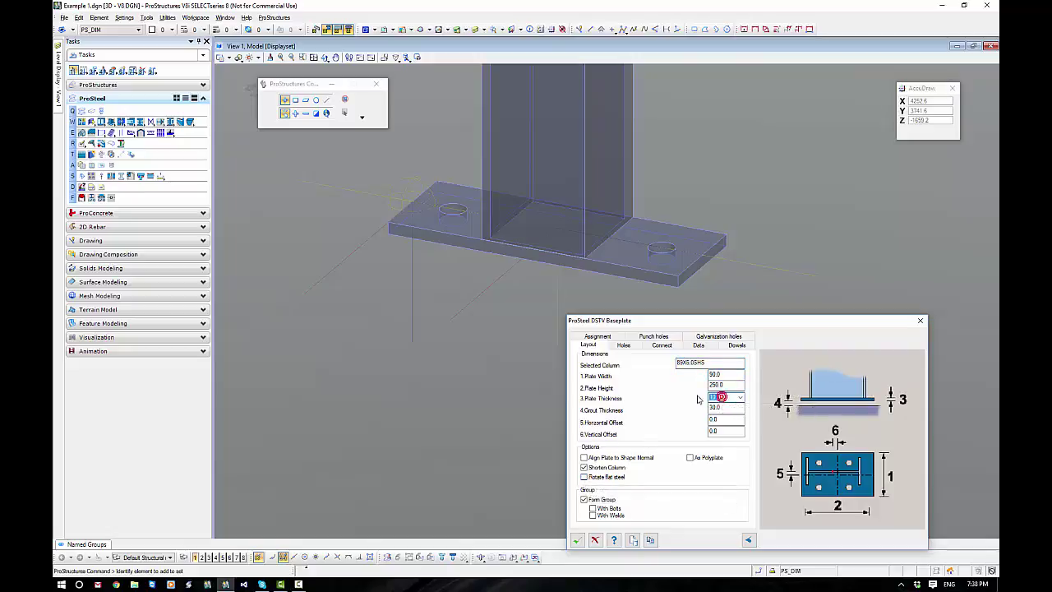
click(585, 476)
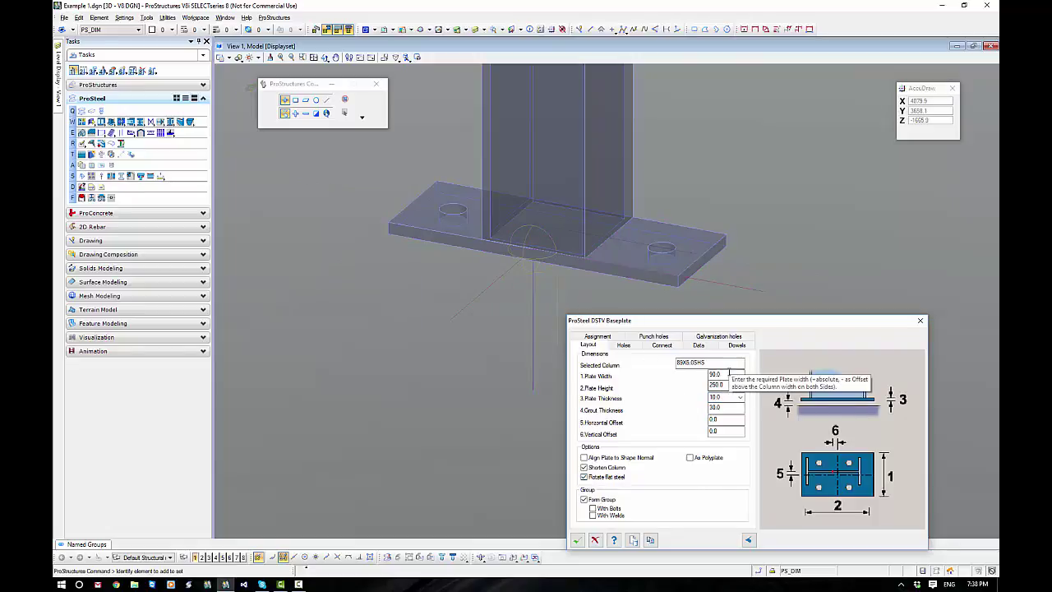
click(717, 374)
text(250)
key(Tab)
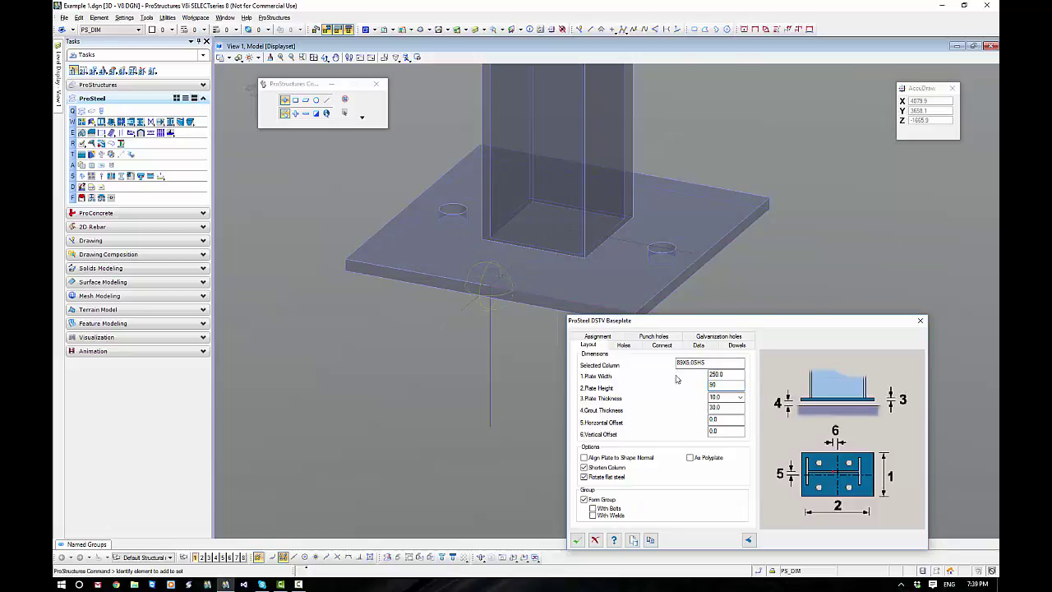
text(90)
key(Tab)
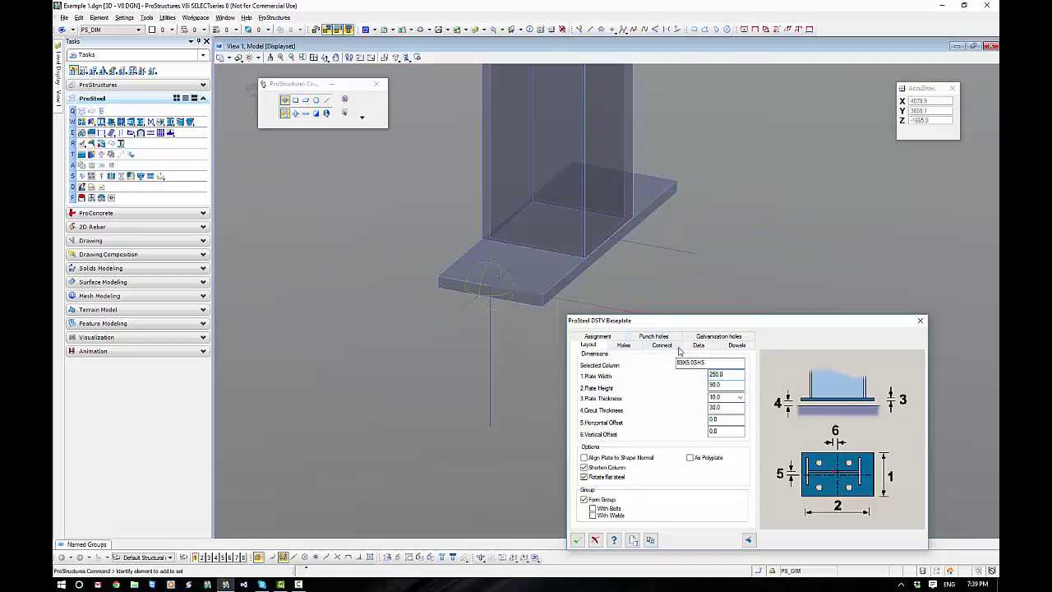
- Set the hole distances to 180 and 0, then return to the Layout tab
click(626, 345)
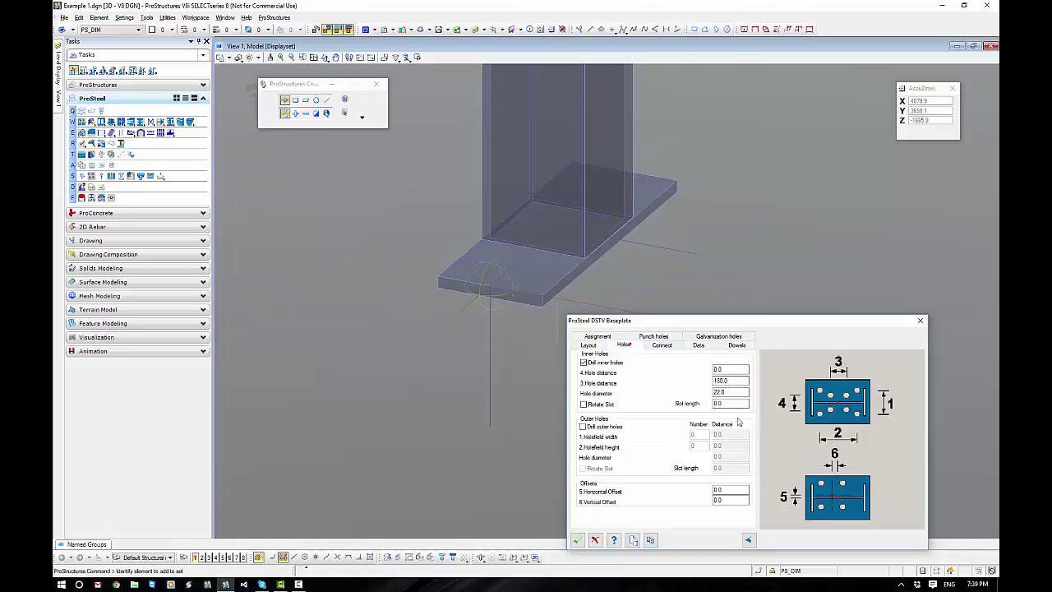
click(732, 369)
text(180)
key(Tab)
text(0)
click(740, 368)
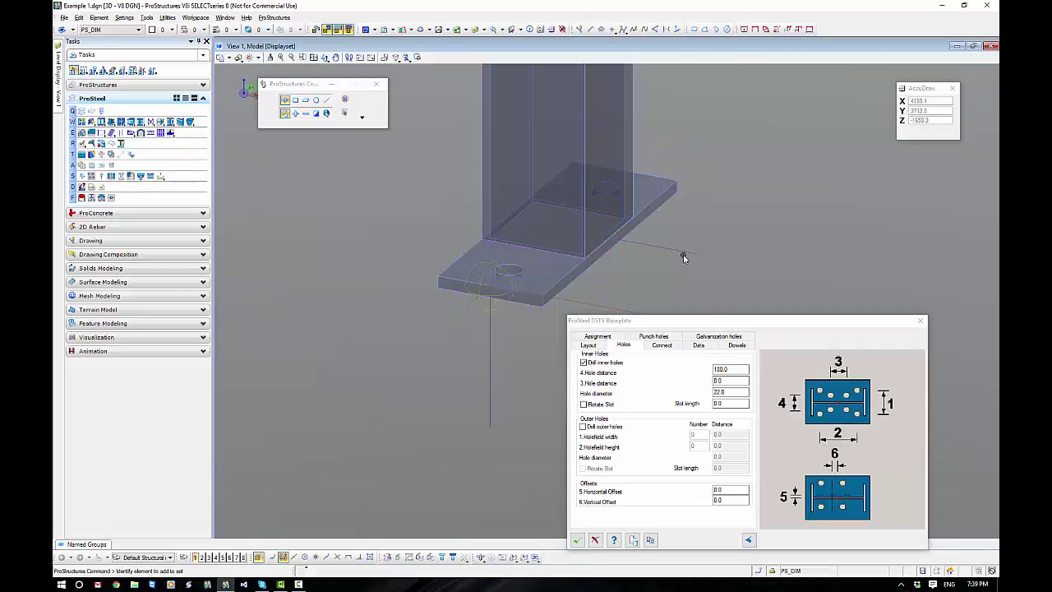
scroll(665, 250, up, 4)
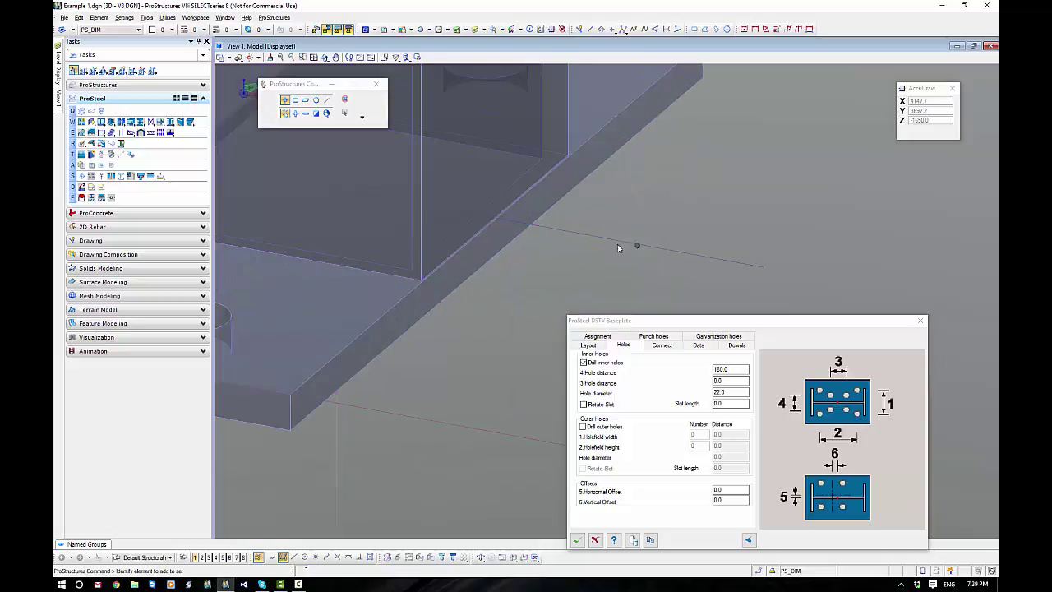
scroll(649, 265, down, 3)
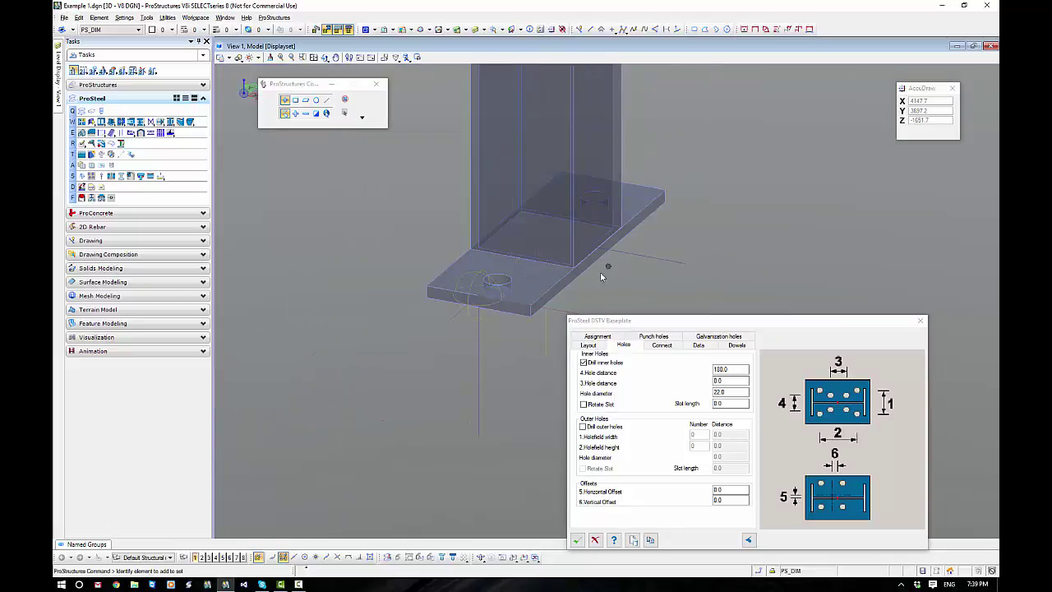
click(589, 346)
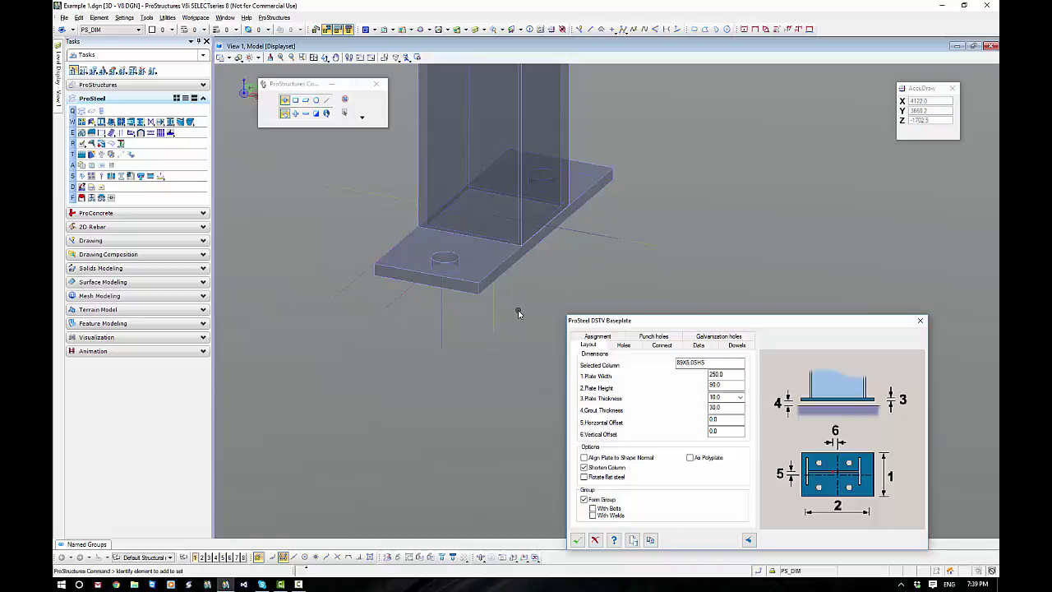
scroll(518, 313, down, 3)
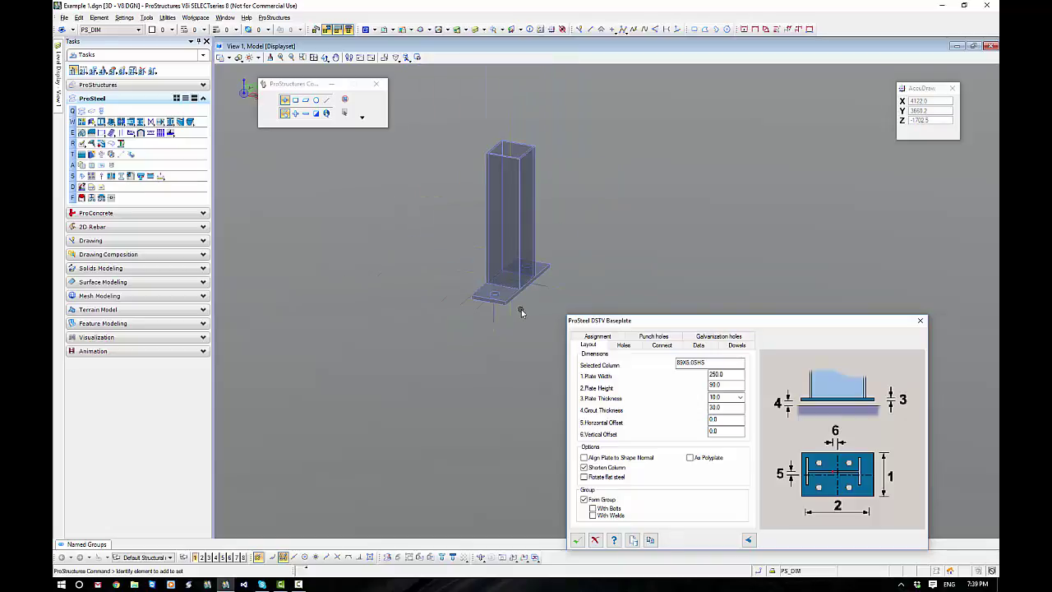
- Apply the edited baseplate, then select the base plate and delete it
click(574, 542)
drag(578, 277, 462, 320)
key(Delete)
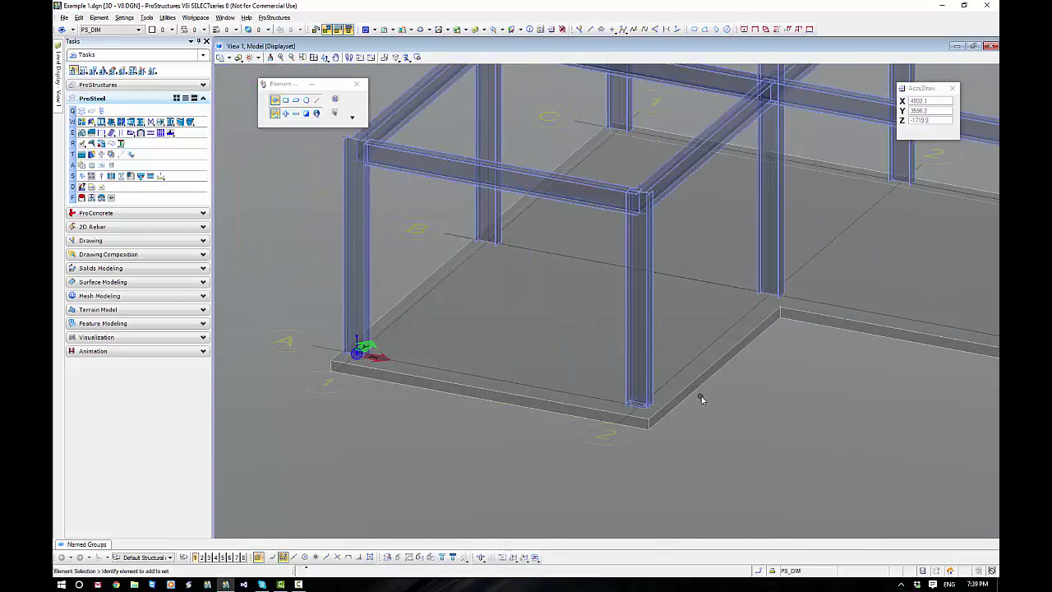
scroll(674, 400, up, 4)
scroll(645, 386, down, 5)
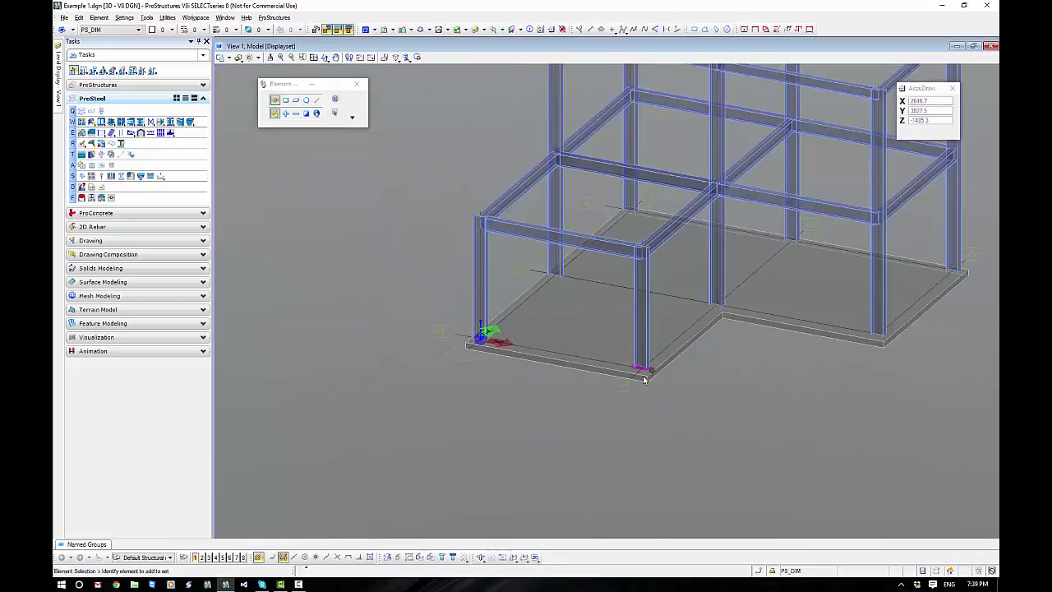
scroll(608, 386, up, 5)
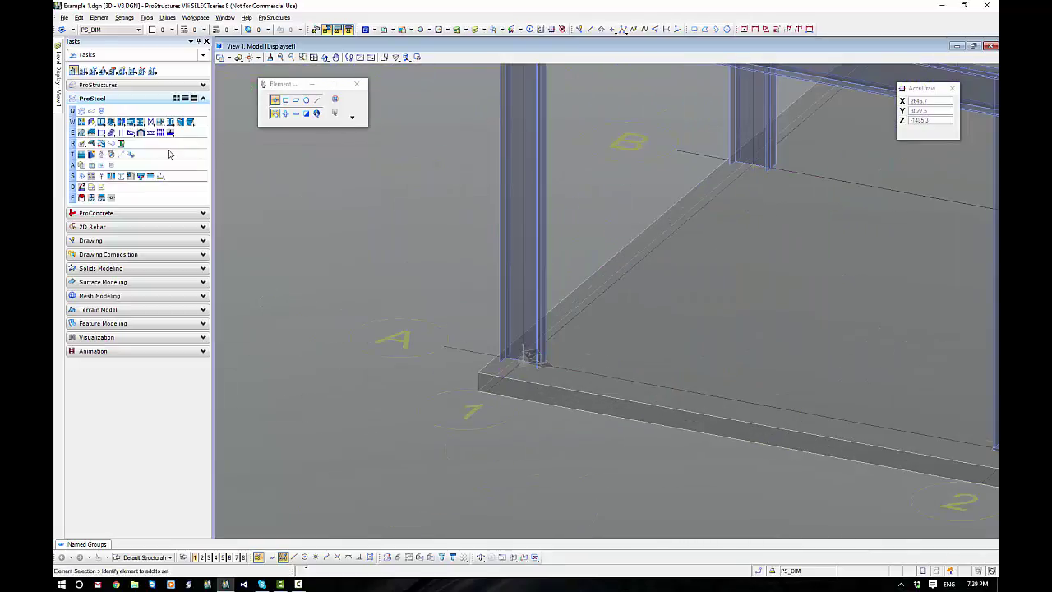
- Preview a DSTV baseplate on the A1 column, check the Template Manager, and cancel it
click(111, 122)
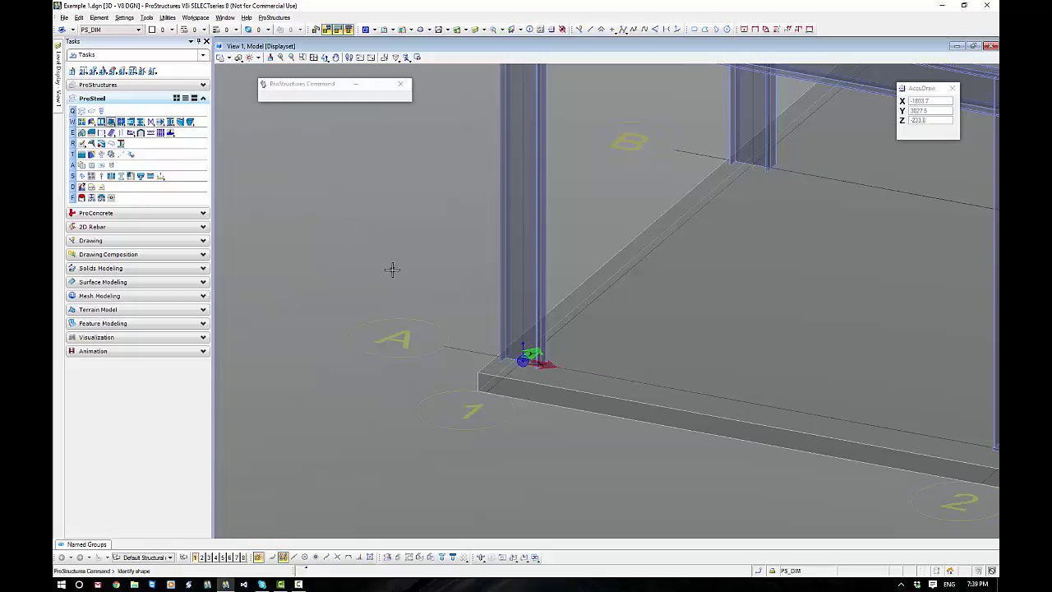
click(501, 357)
click(545, 387)
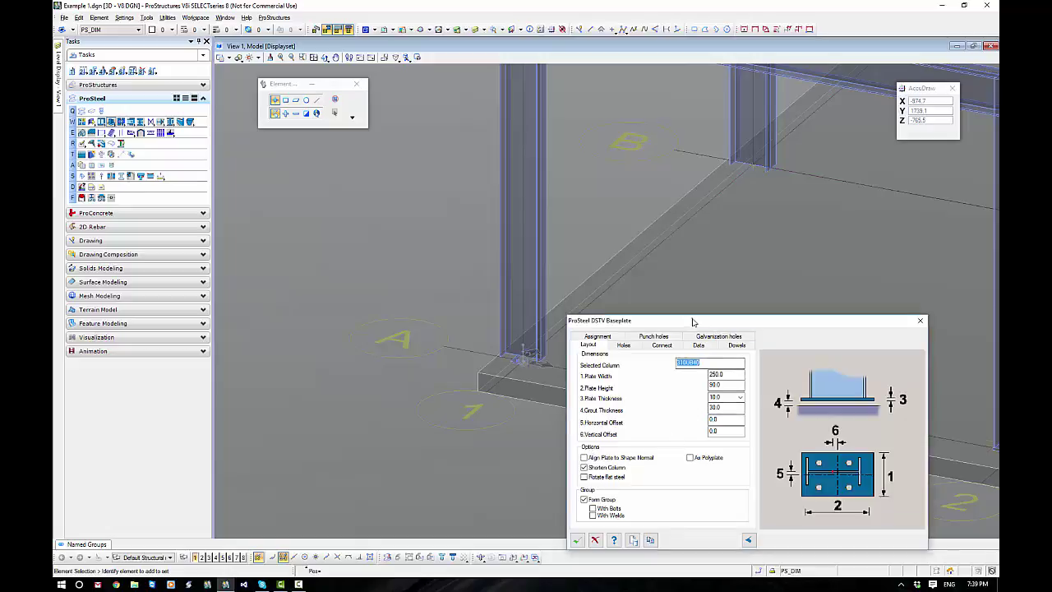
drag(694, 322, 711, 182)
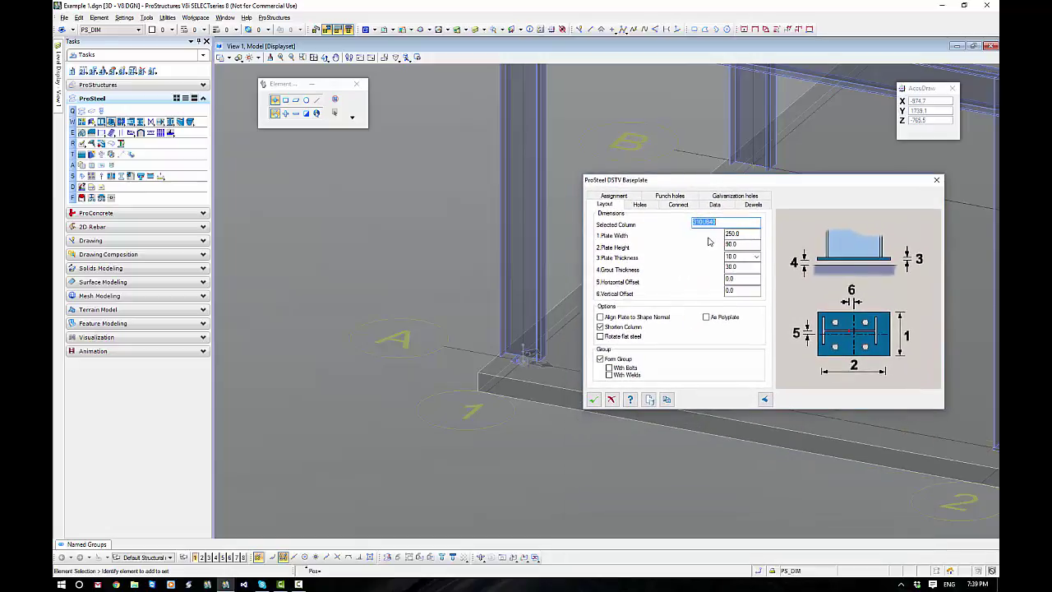
scroll(526, 365, up, 2)
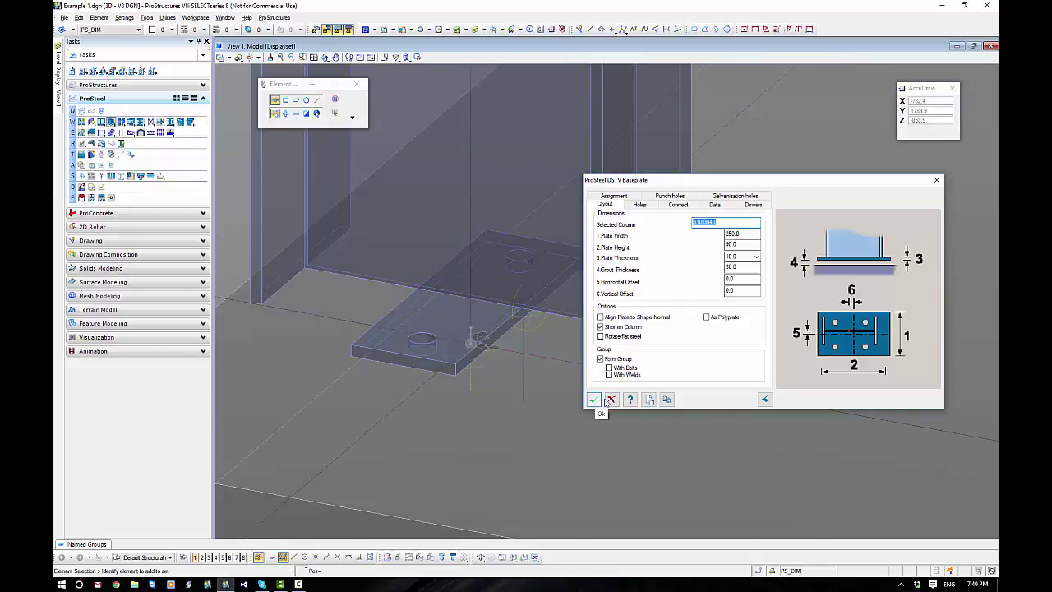
click(649, 399)
click(502, 110)
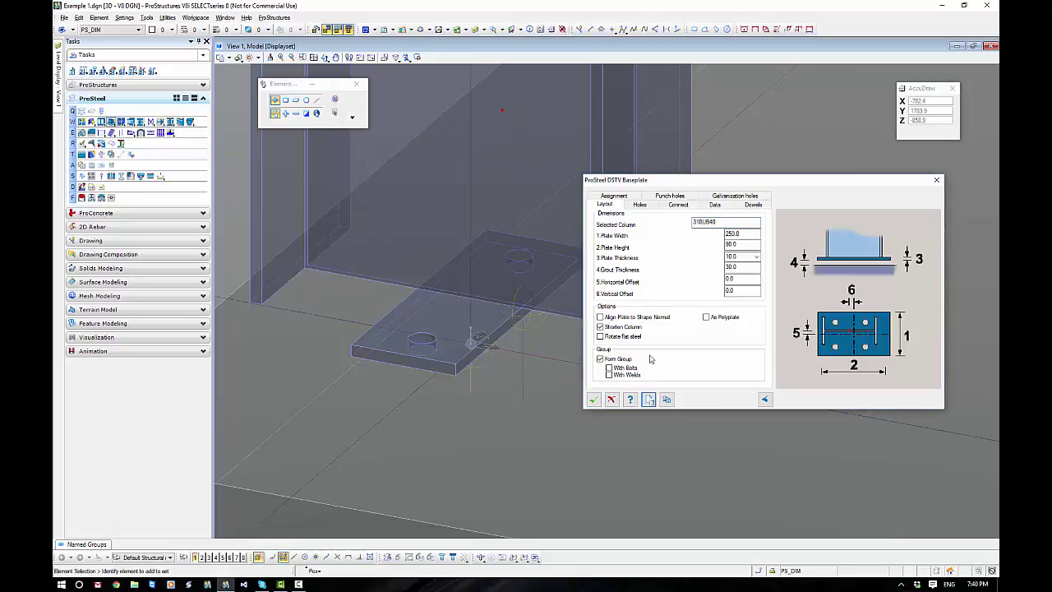
click(611, 400)
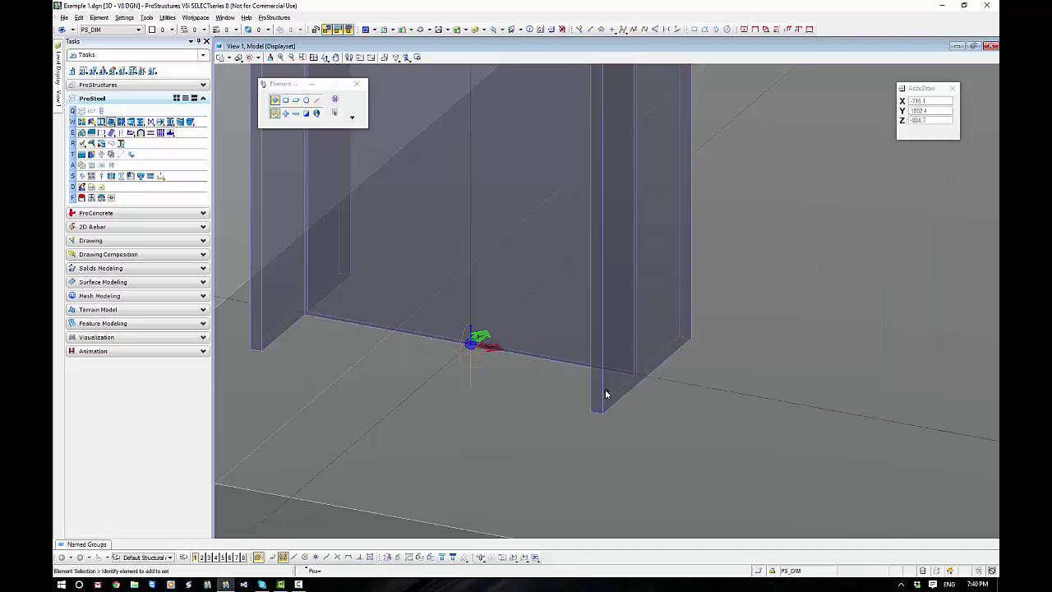
- Pan to the grid 2 column and view its baseplate's shape properties
scroll(531, 200, down, 3)
scroll(682, 310, down, 2)
middle_drag(681, 310, 620, 366)
key(Escape)
scroll(752, 324, up, 4)
click(765, 311)
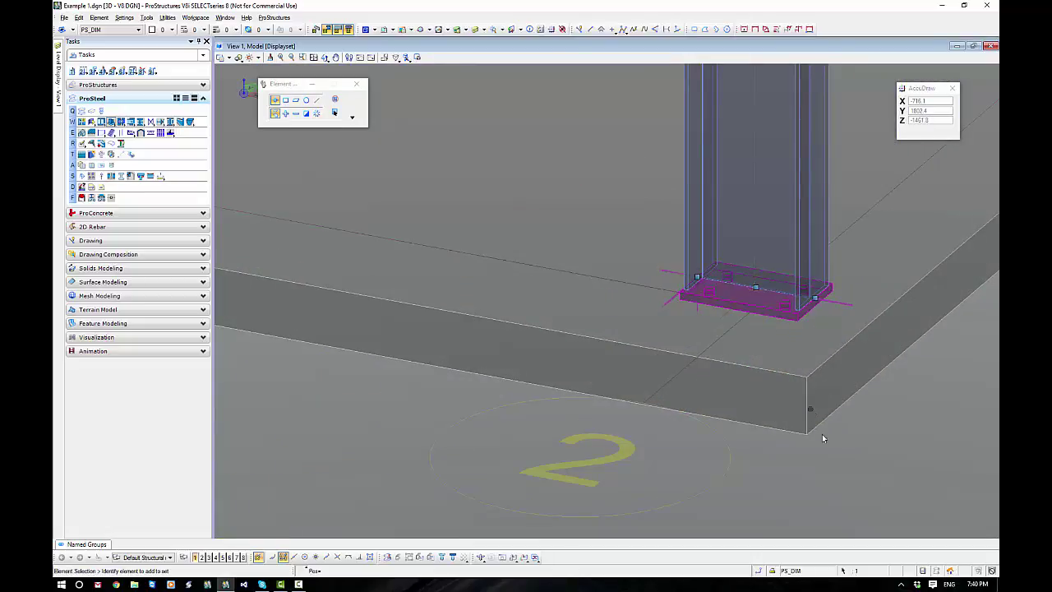
right_click(852, 457)
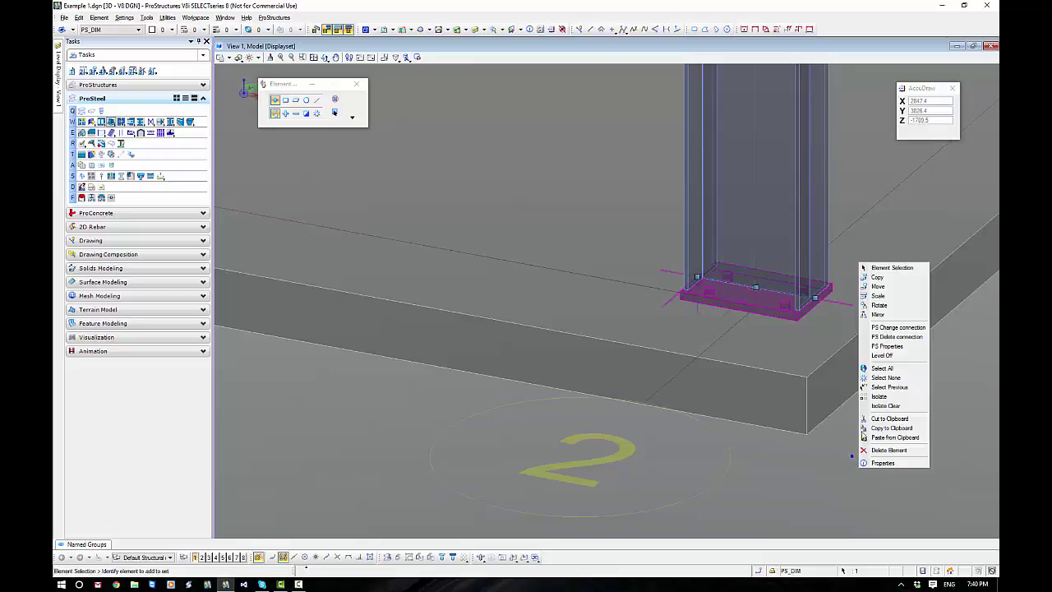
click(913, 347)
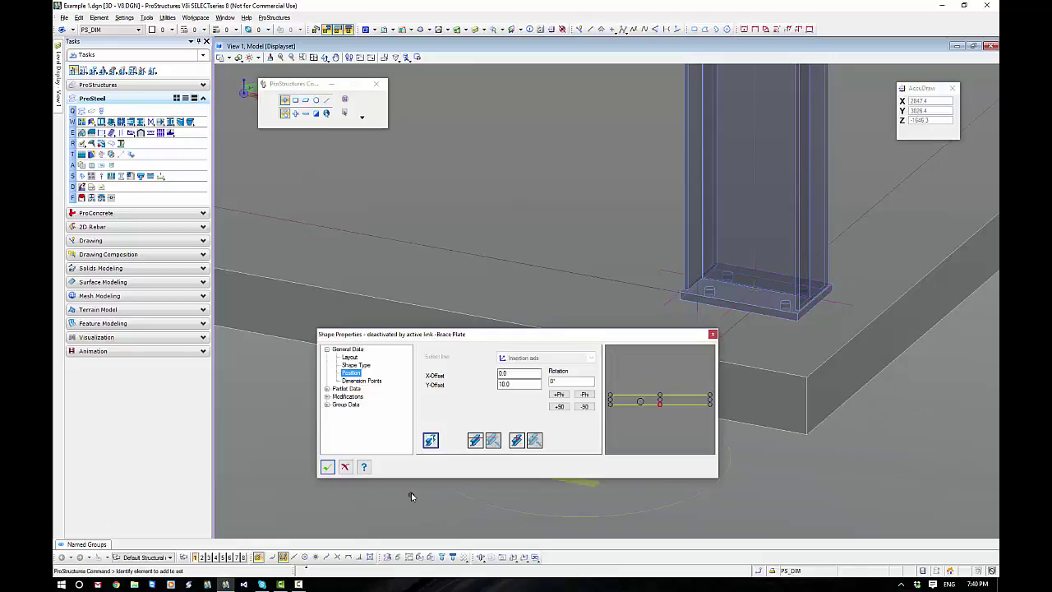
click(342, 468)
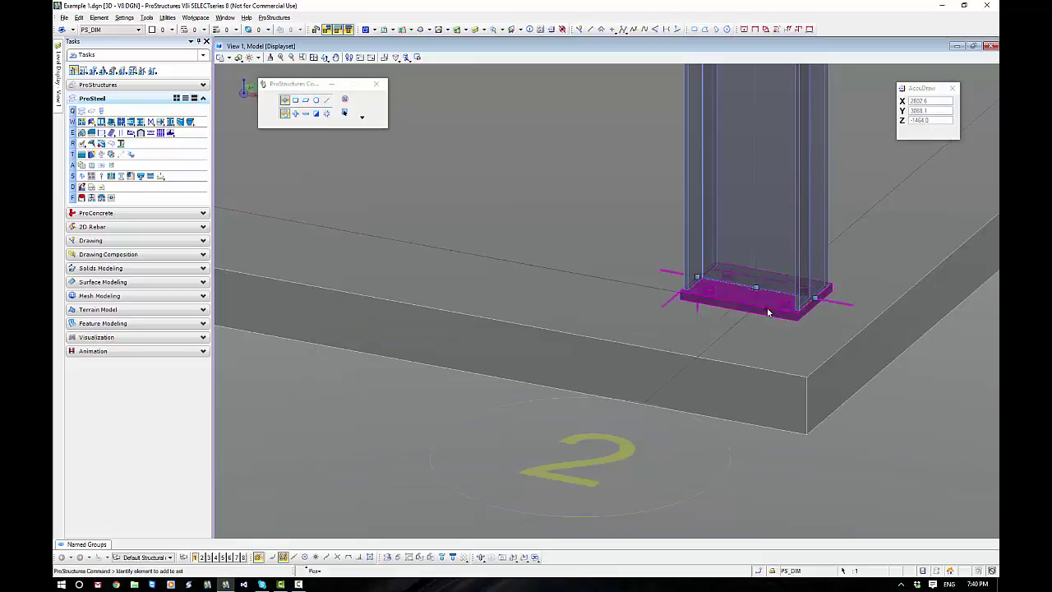
- Apply the 200 × 310 × 20 DSTV Baseplate settings through PS Change connection
right_click(878, 422)
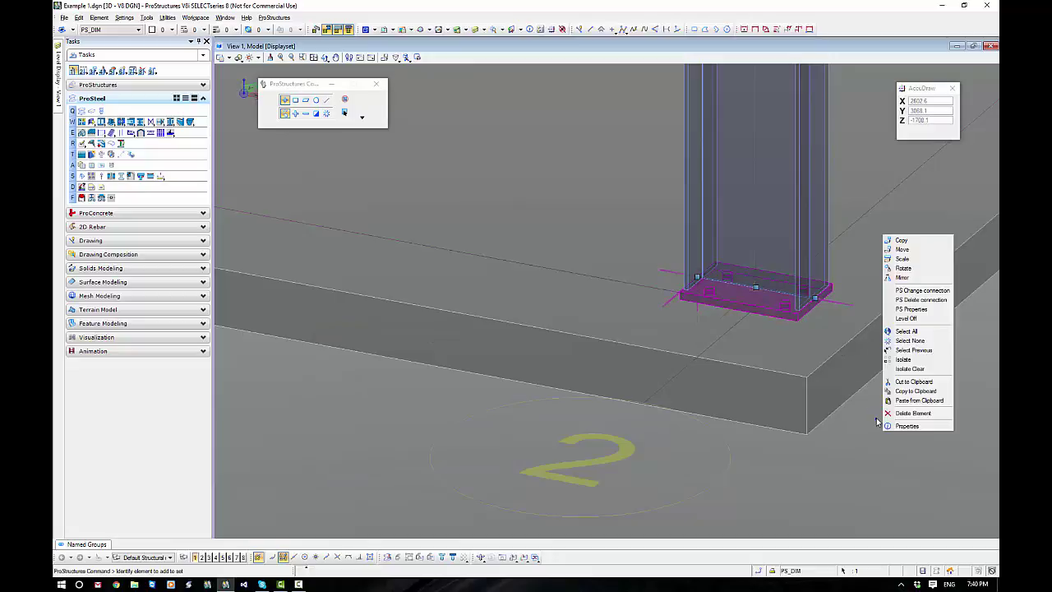
click(923, 291)
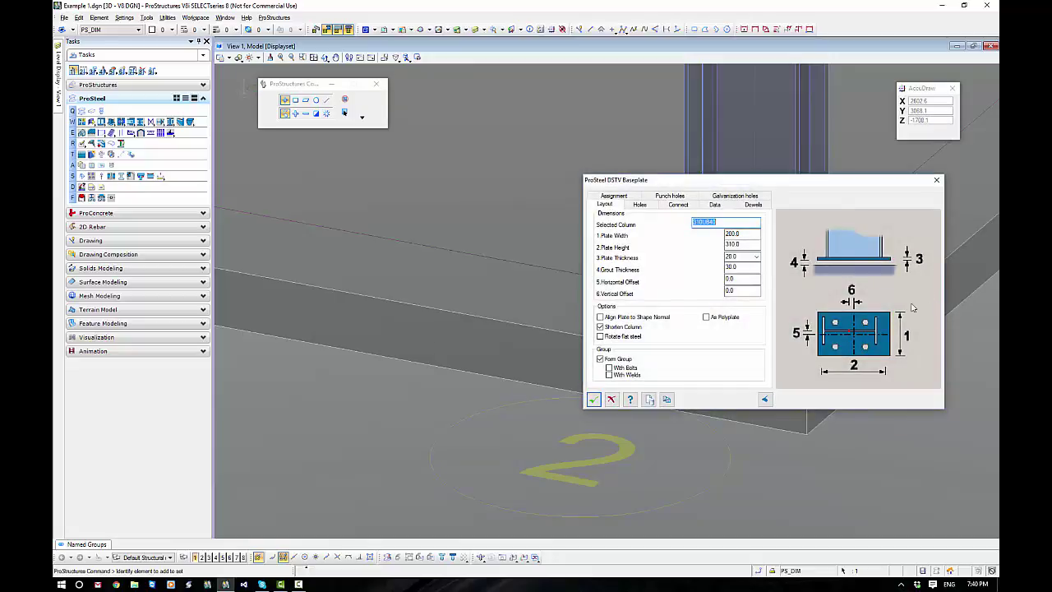
click(593, 402)
scroll(486, 293, down, 2)
middle_drag(486, 294, 885, 415)
right_click(885, 414)
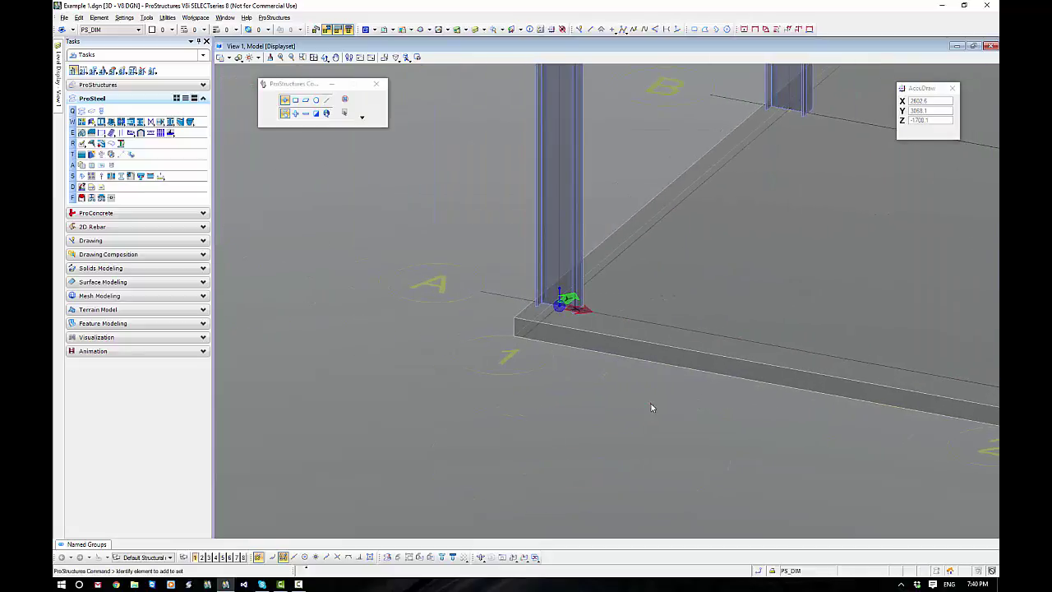
- Pick the A1 column with the DSTV Baseplate tool and choose Clone in the dialog
click(112, 122)
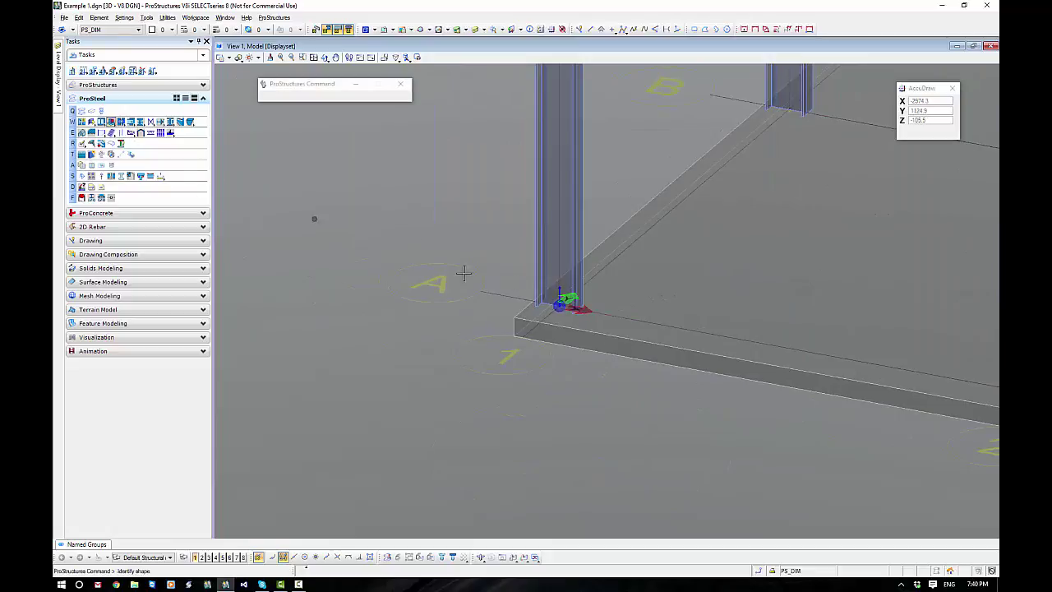
click(485, 215)
scroll(575, 306, up, 3)
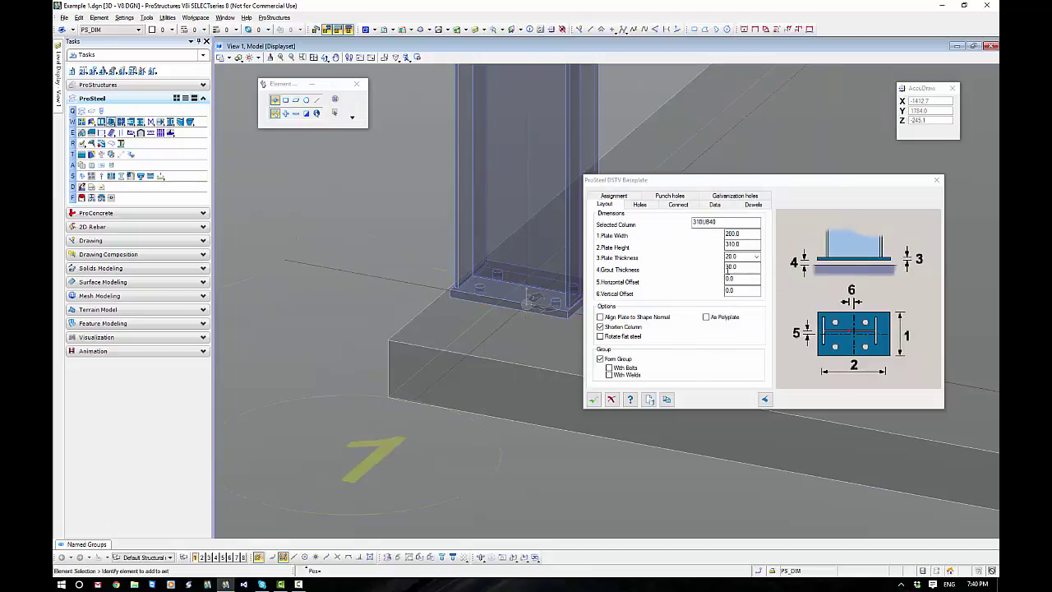
click(668, 401)
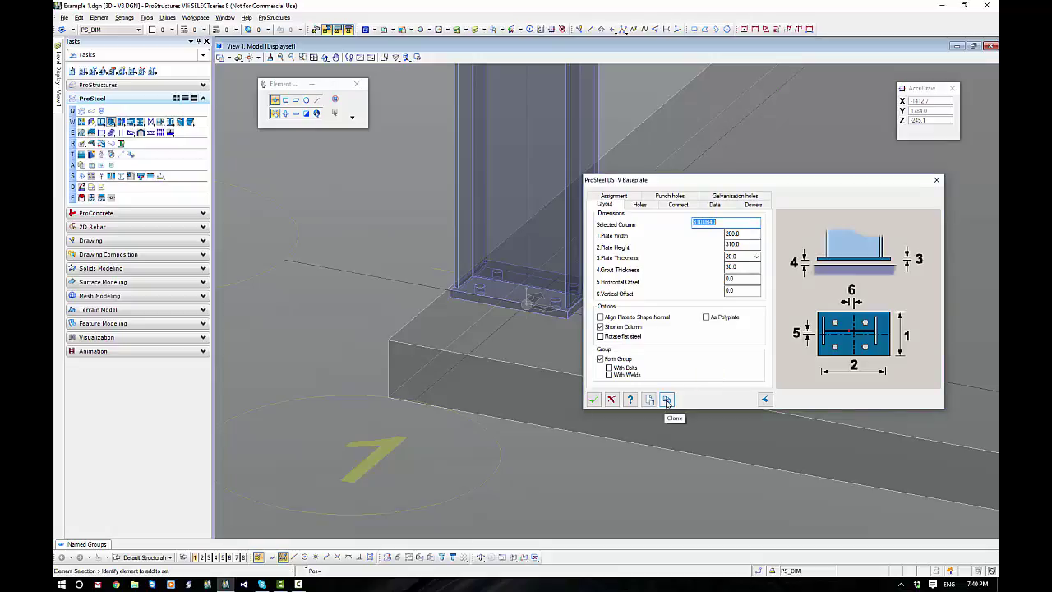
click(667, 400)
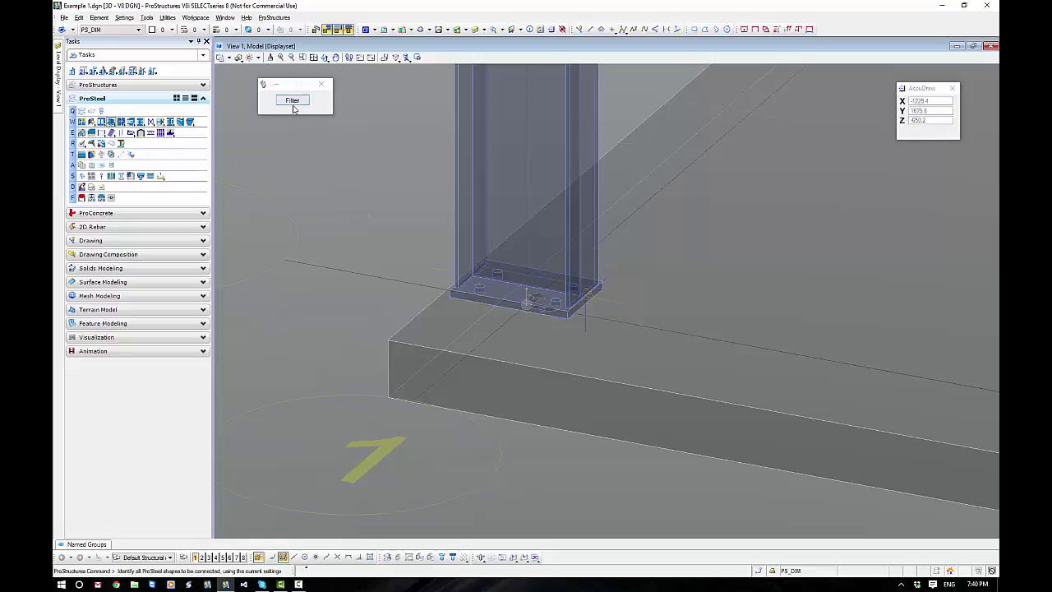
- Identify the five remaining columns to receive the cloned baseplate
scroll(317, 209, down, 3)
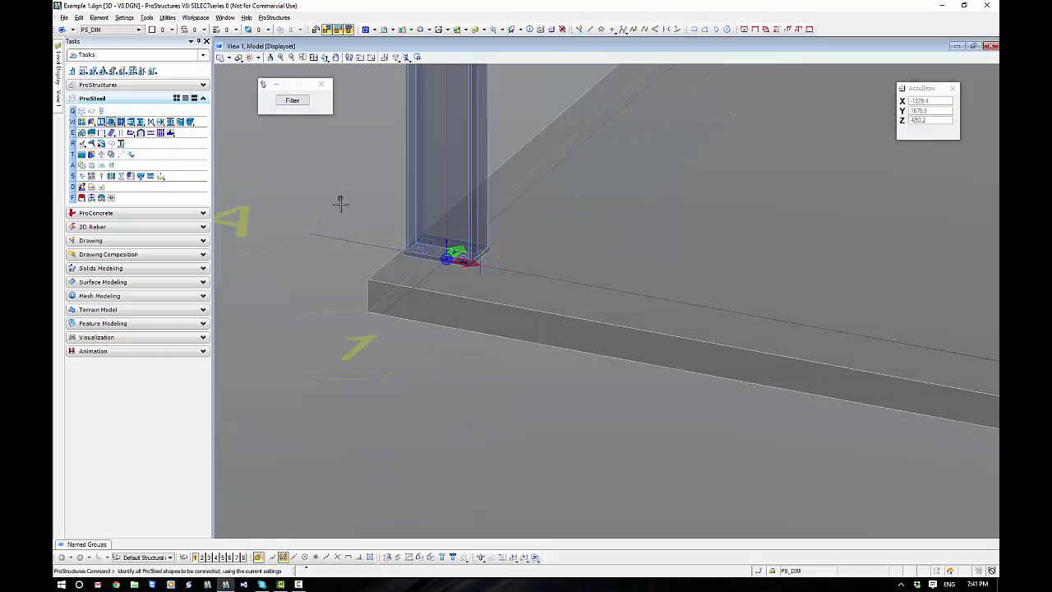
scroll(359, 394, up, 3)
scroll(359, 394, down, 2)
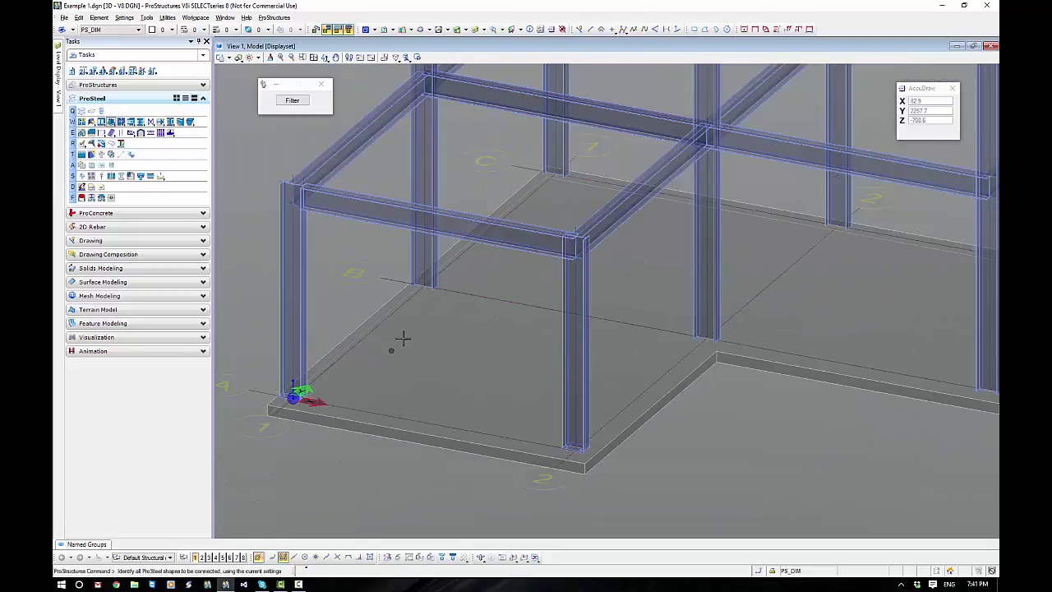
click(433, 279)
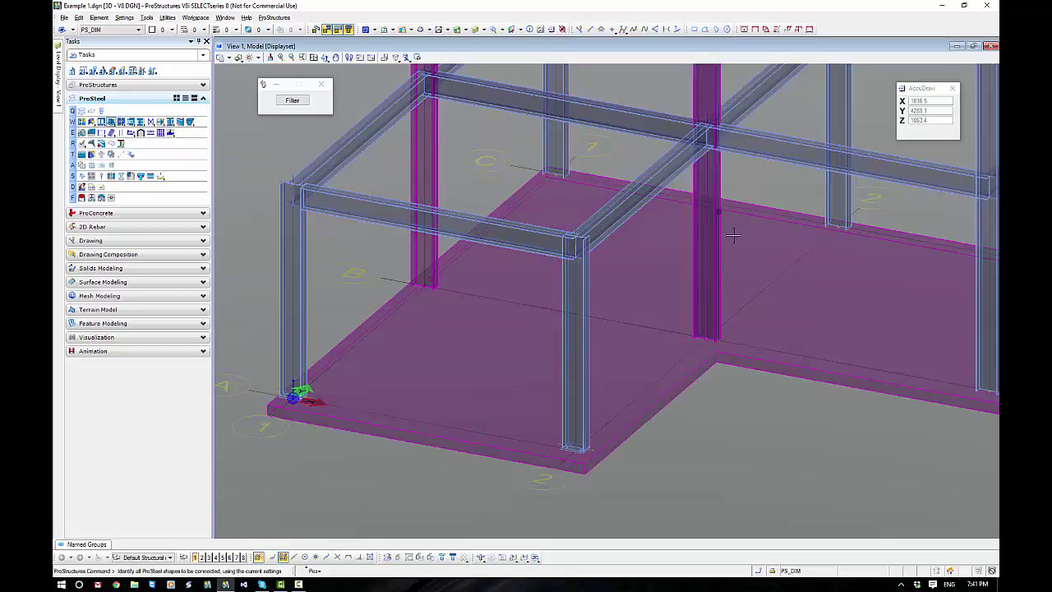
click(712, 314)
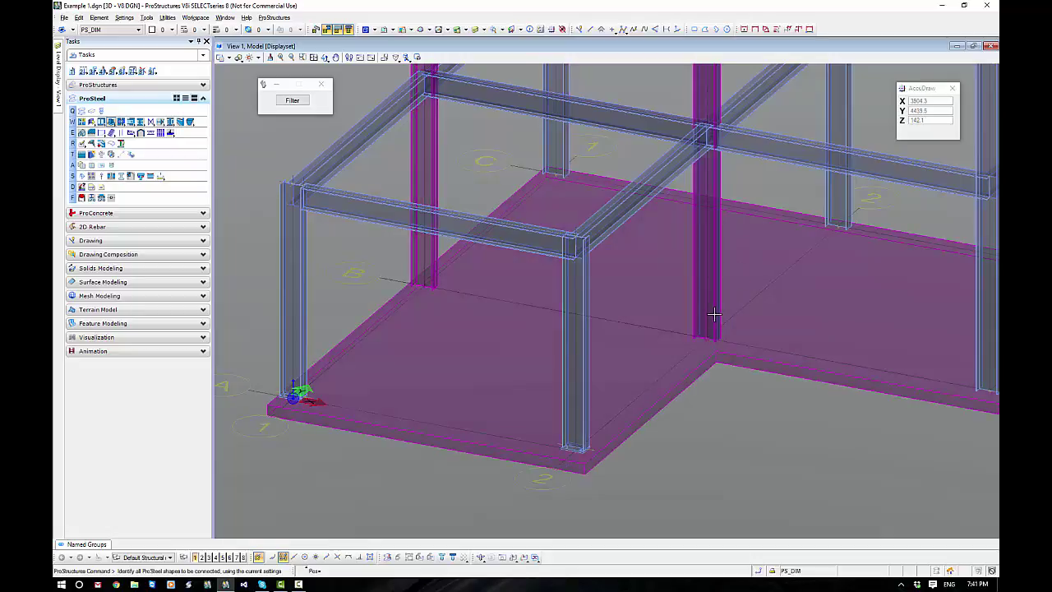
click(844, 214)
click(977, 347)
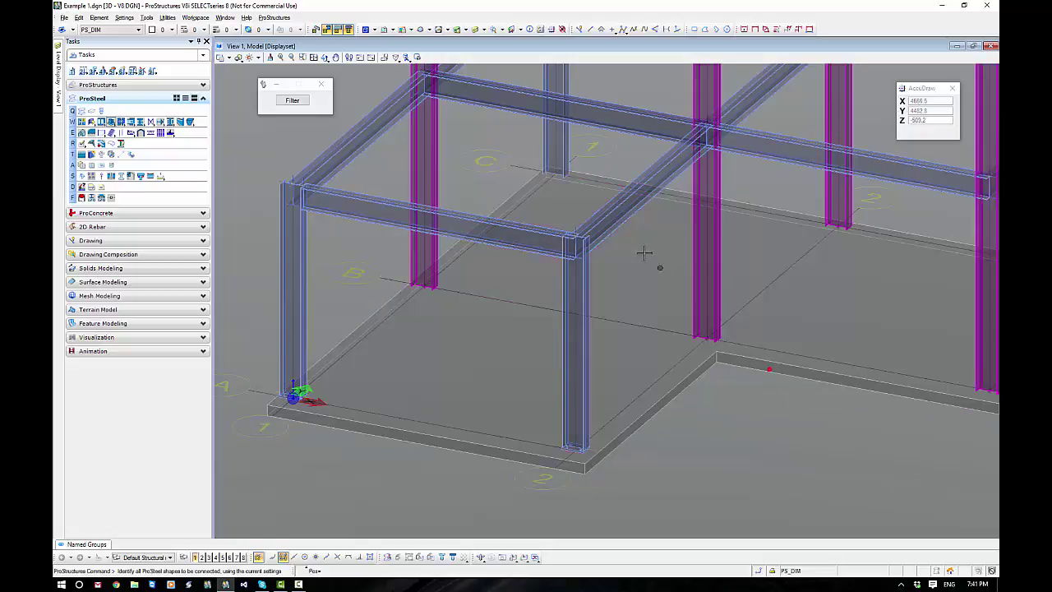
click(562, 141)
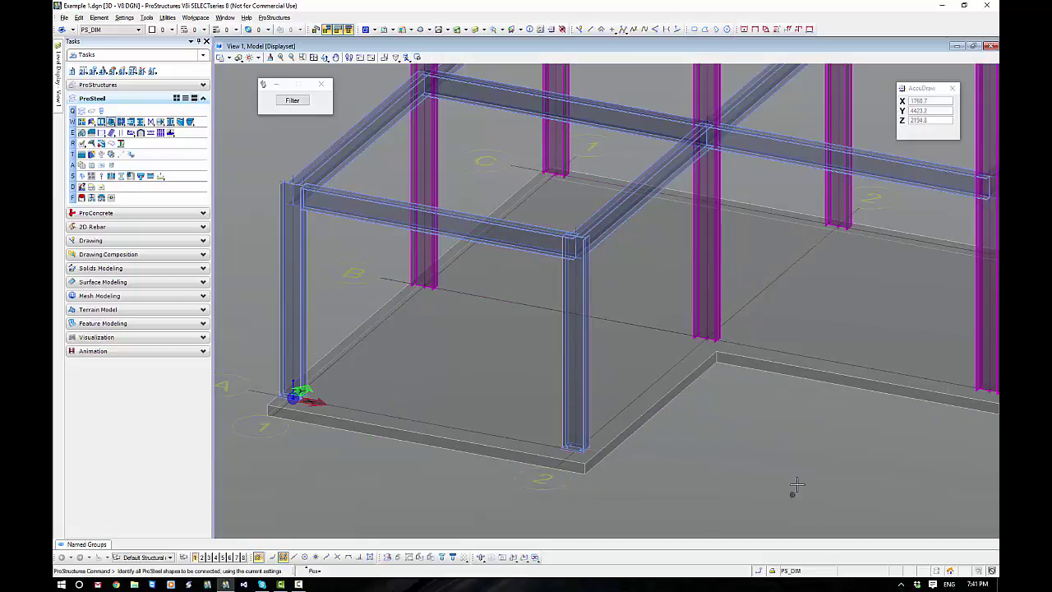
- Finish picking and confirm the 200 × 310 × 20 baseplate clone with OK
scroll(693, 411, down, 5)
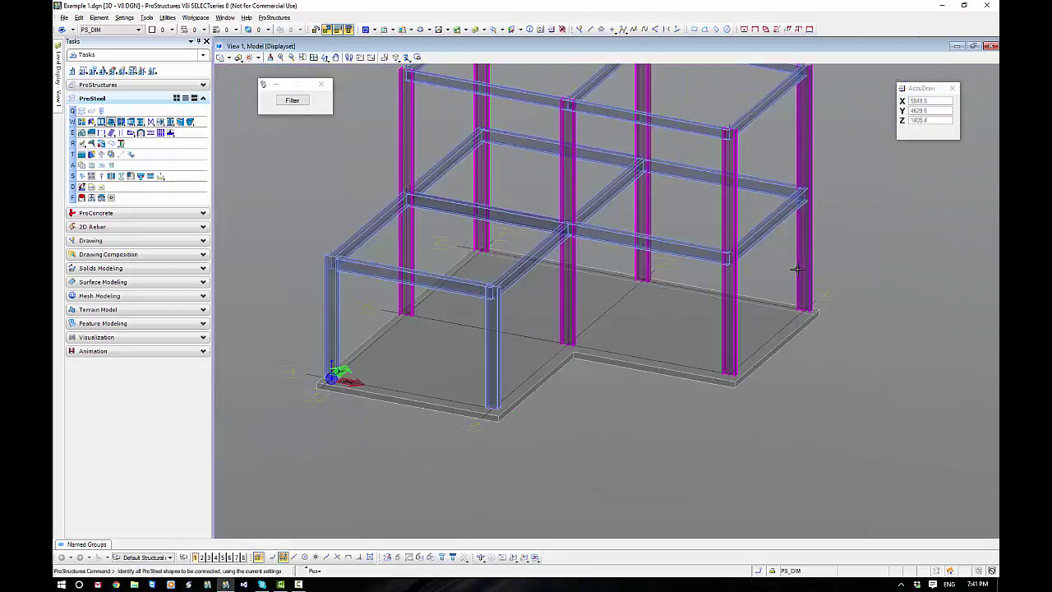
scroll(778, 296, up, 5)
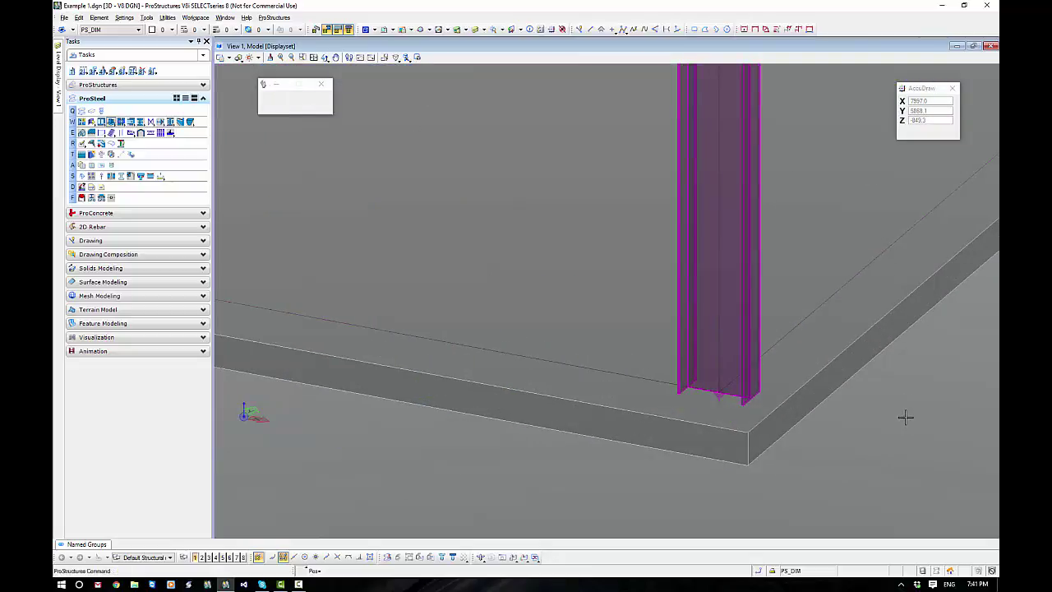
click(906, 418)
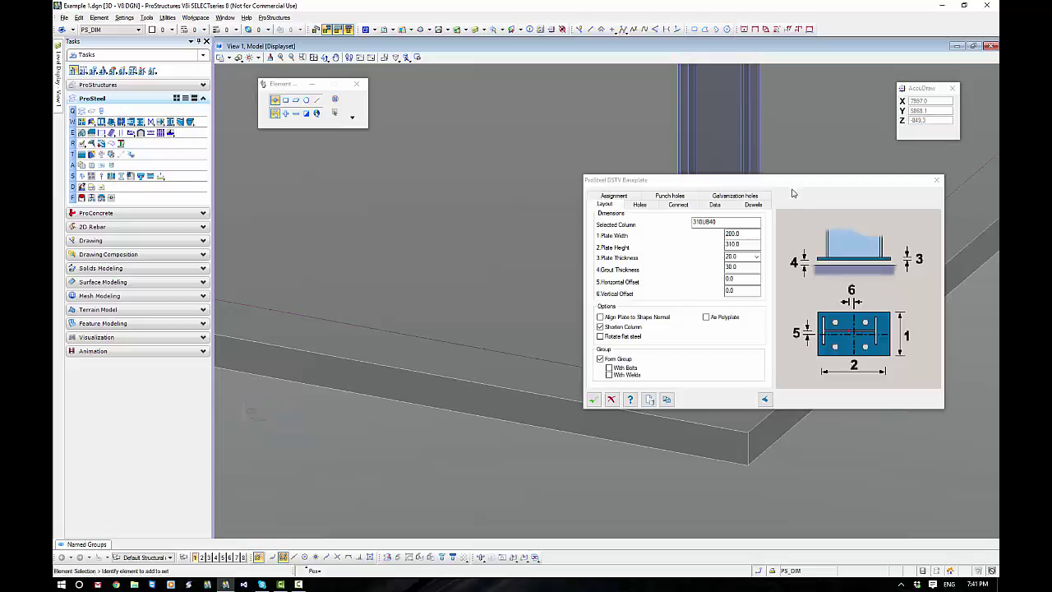
drag(794, 181, 456, 106)
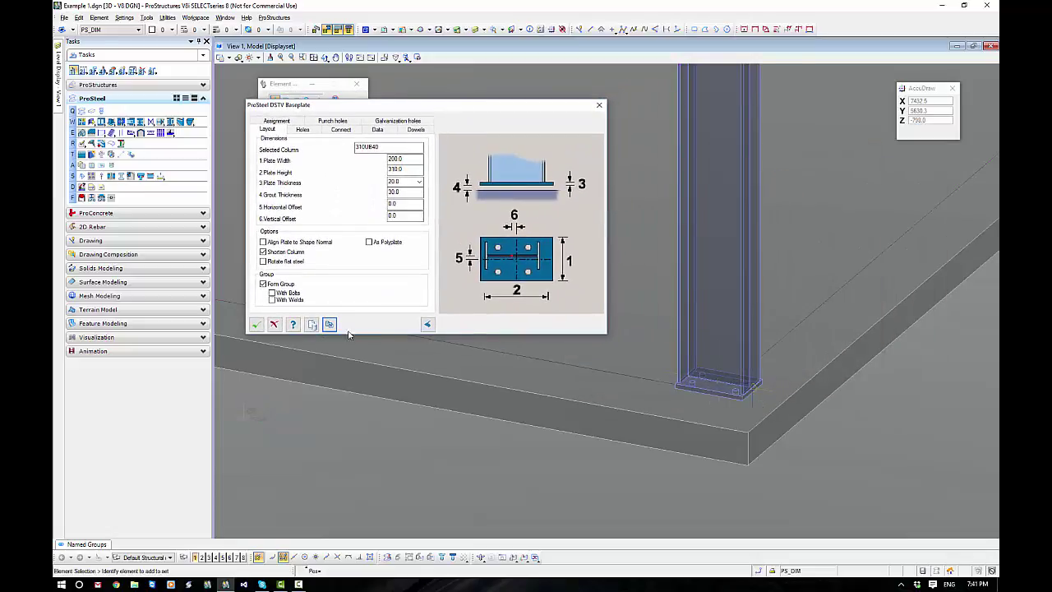
click(256, 324)
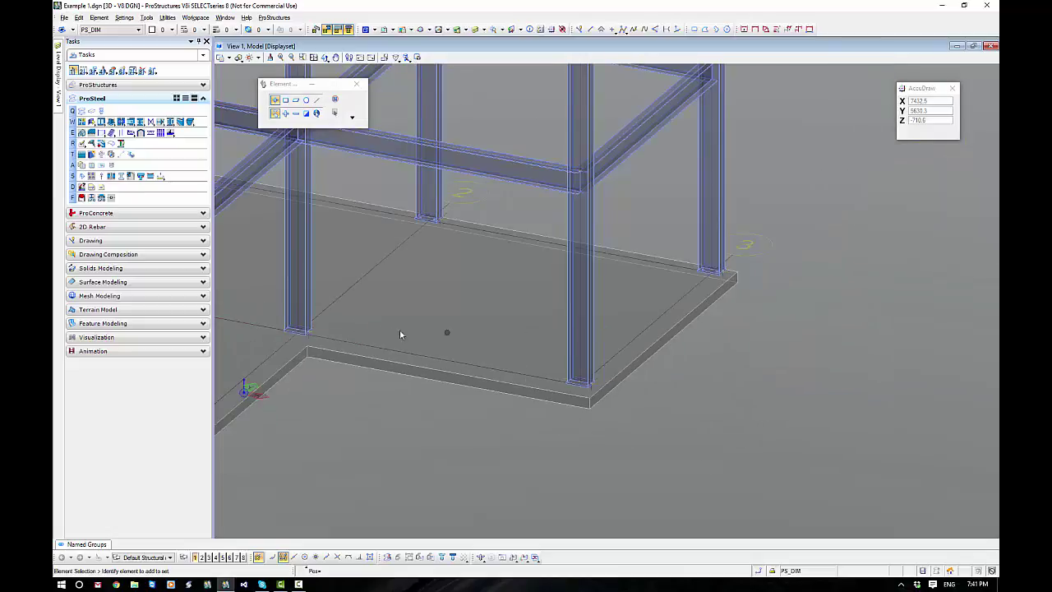
- Zoom in on a front column's cloned baseplate, inspect its context menu, then switch to Isometric view
scroll(444, 291, up, 5)
scroll(625, 370, up, 2)
scroll(634, 322, down, 3)
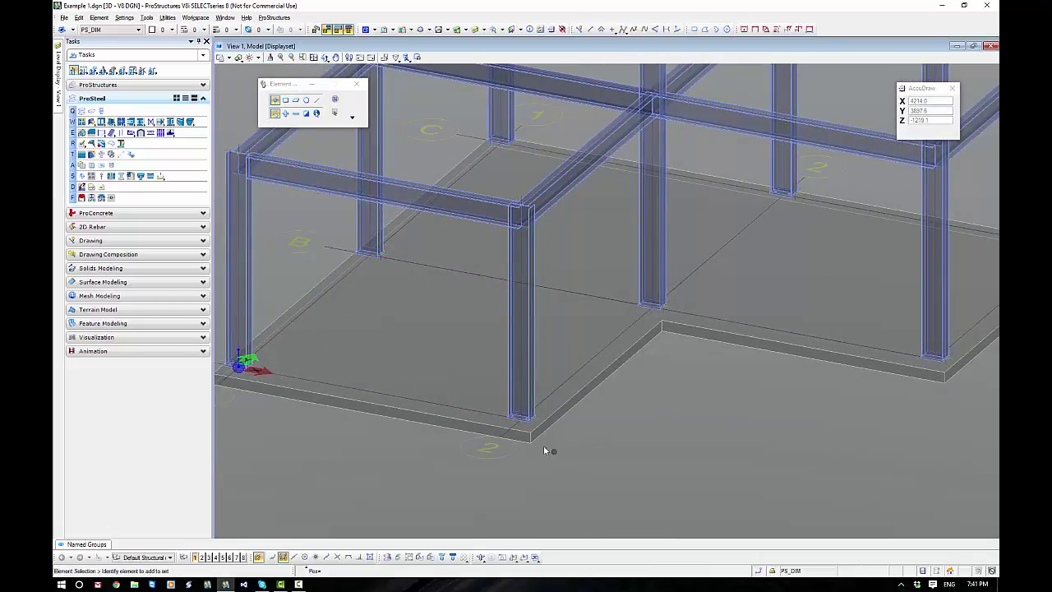
scroll(534, 437, up, 4)
click(514, 380)
right_click(514, 380)
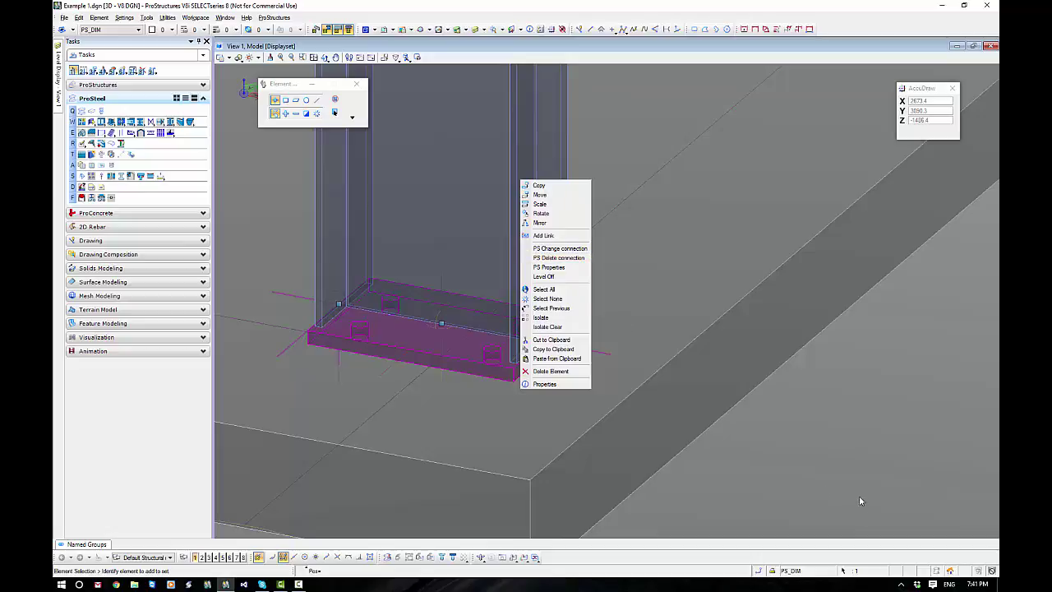
click(841, 481)
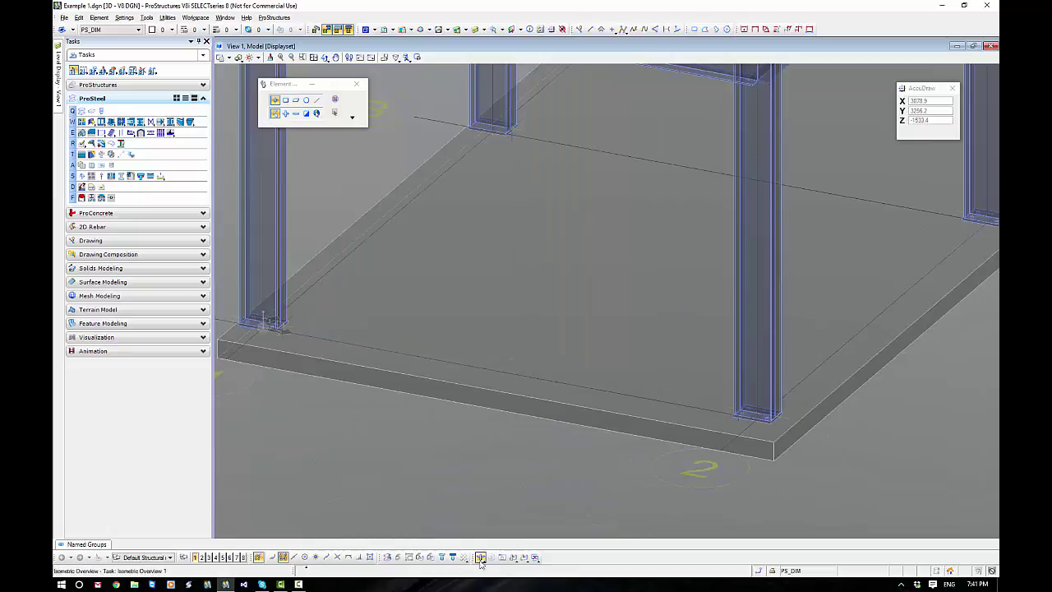
click(481, 557)
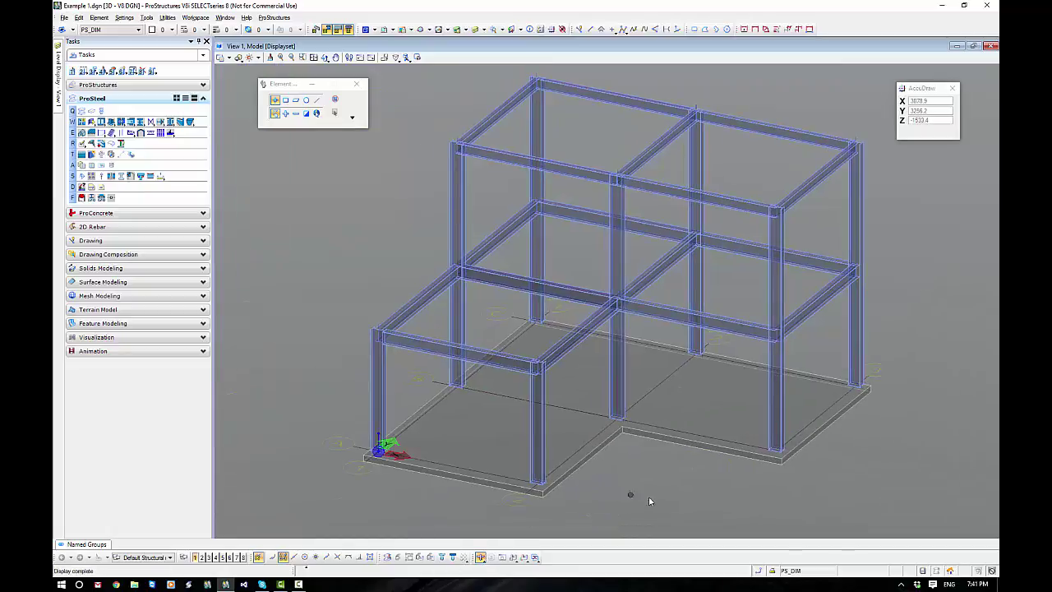
click(647, 455)
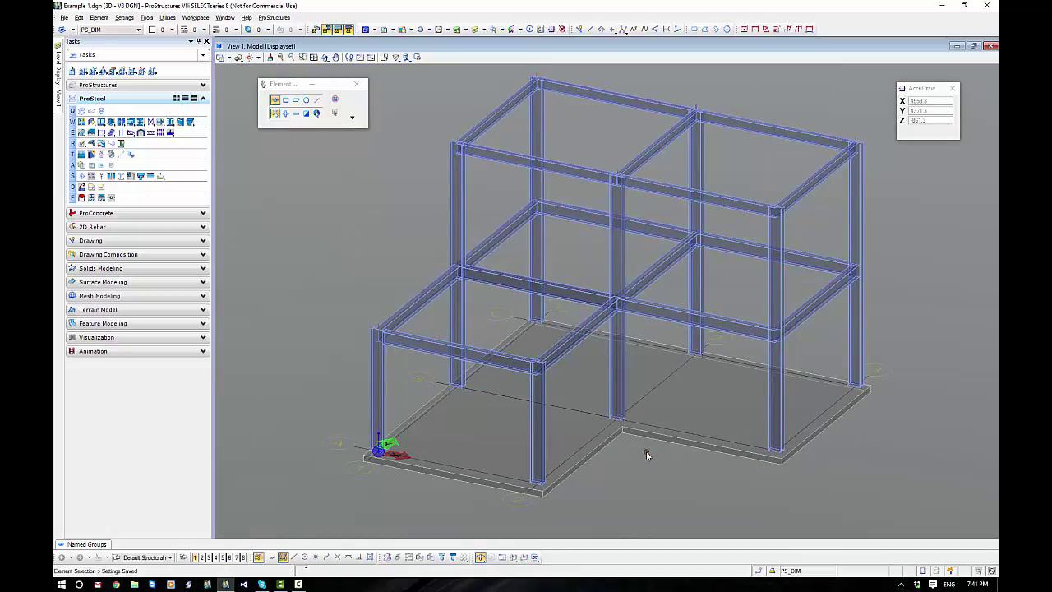